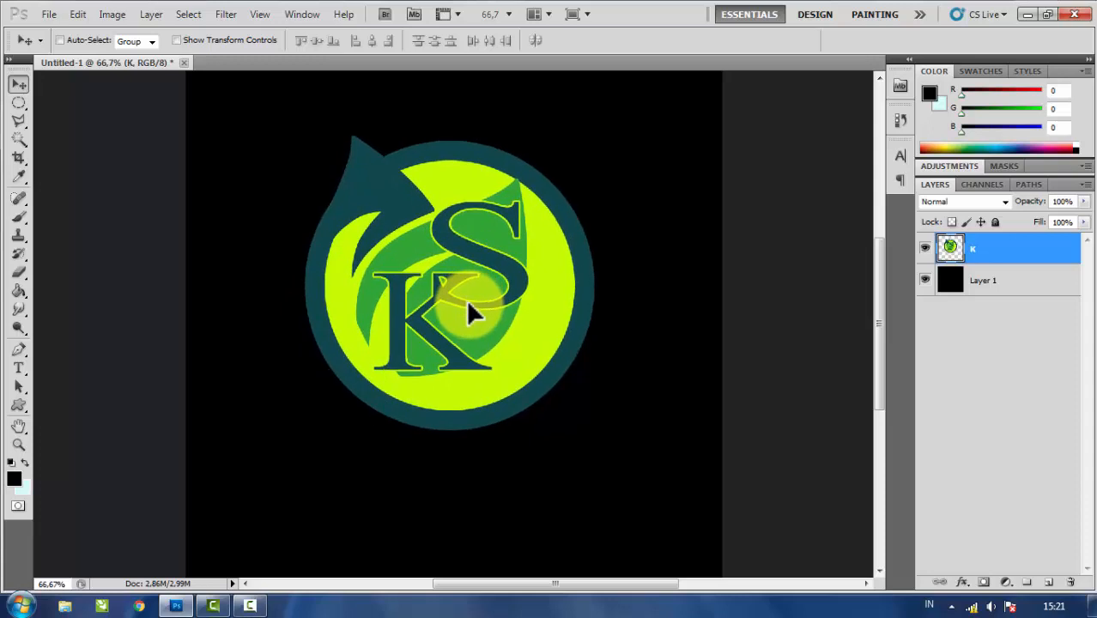
# Reposition the finished leaf-and-letters logo on its black background
pyautogui.hotkey('ctrl', '+')
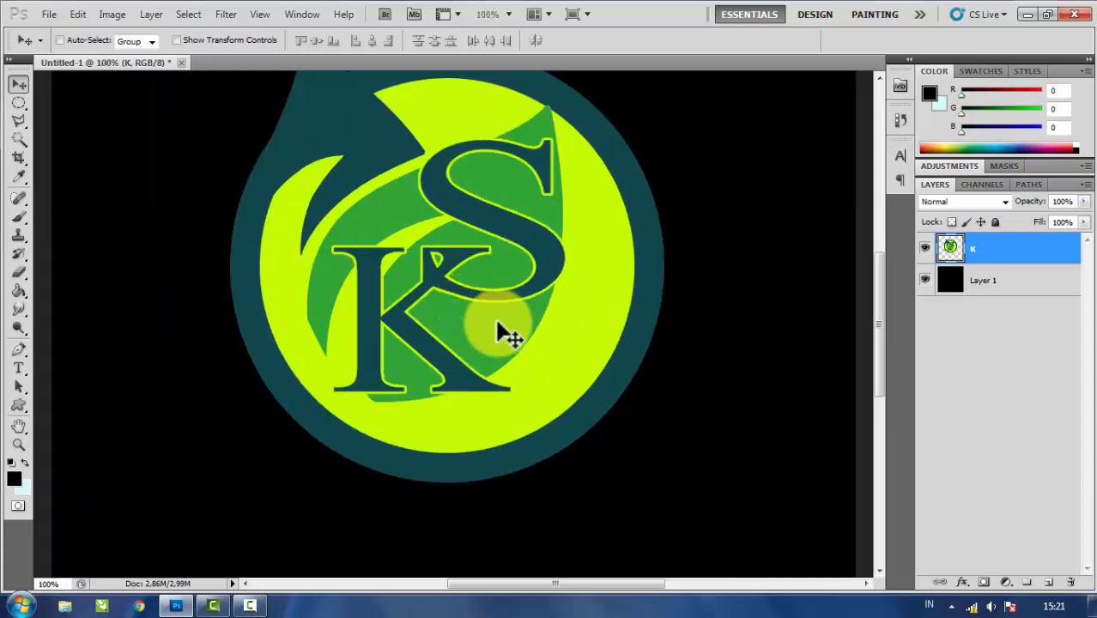
pyautogui.moveTo(490, 278); pyautogui.dragTo(477, 334)
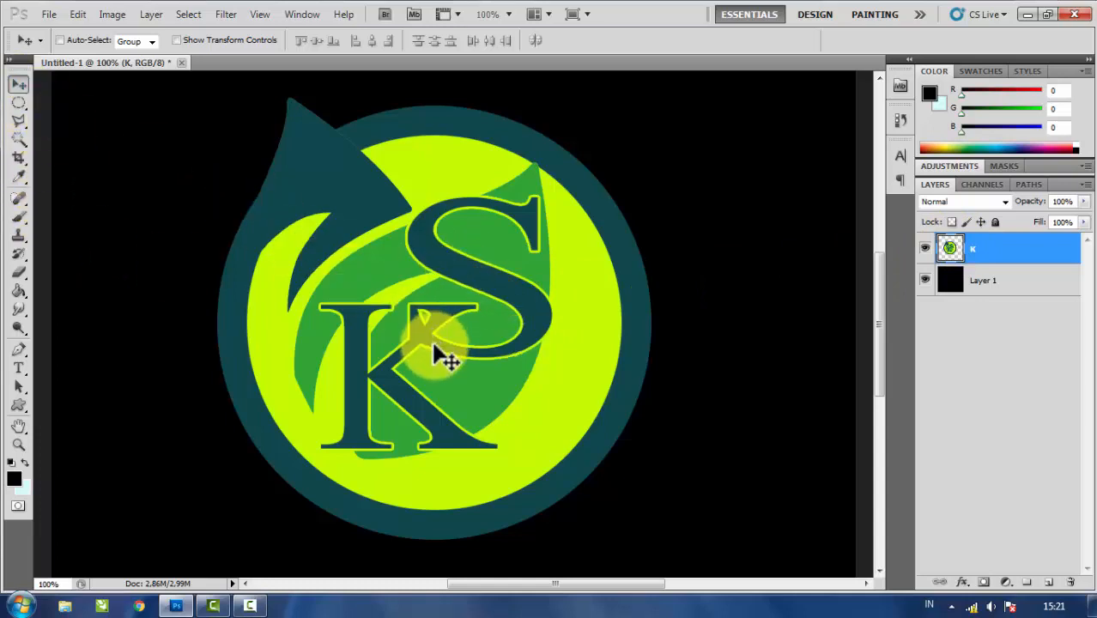
pyautogui.moveTo(438, 388)
pyautogui.mouseDown()
pyautogui.moveTo(428, 362)
pyautogui.moveTo(453, 342)
pyautogui.moveTo(456, 382)
pyautogui.moveTo(392, 388)
pyautogui.moveTo(456, 342)
pyautogui.moveTo(456, 385)
pyautogui.moveTo(414, 351)
pyautogui.moveTo(460, 368)
pyautogui.moveTo(410, 379)
pyautogui.moveTo(410, 345)
pyautogui.moveTo(434, 361)
pyautogui.moveTo(434, 386)
pyautogui.mouseUp()
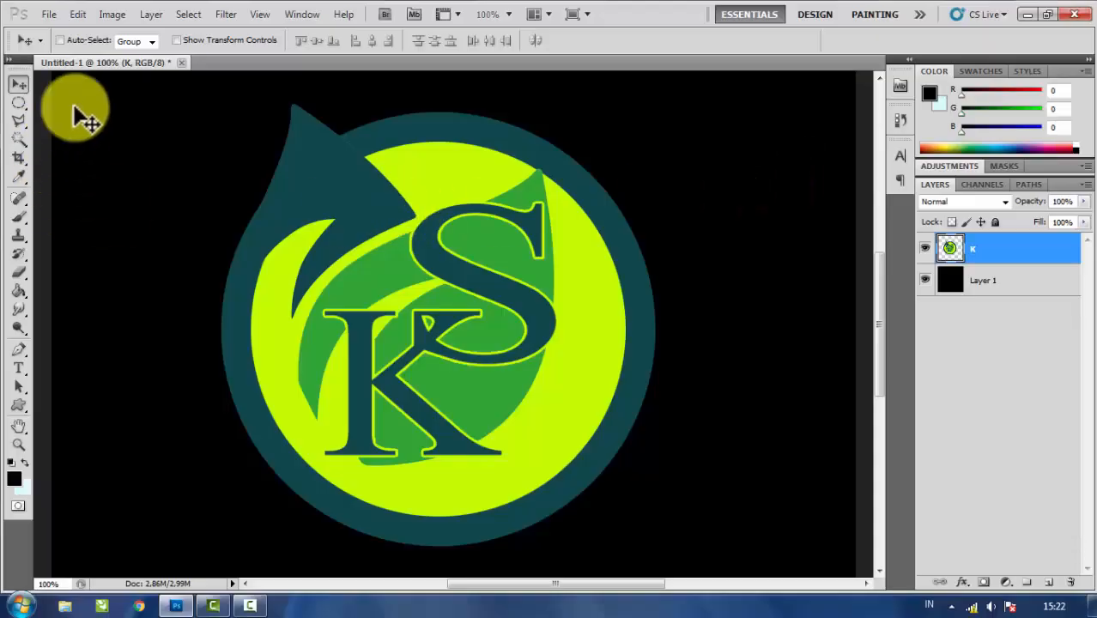
# Close the open logo document without saving and create a 1000 × 1000 pixel, 300 pixels/inch RGB document with transparent background contents
pyautogui.click(181, 62)
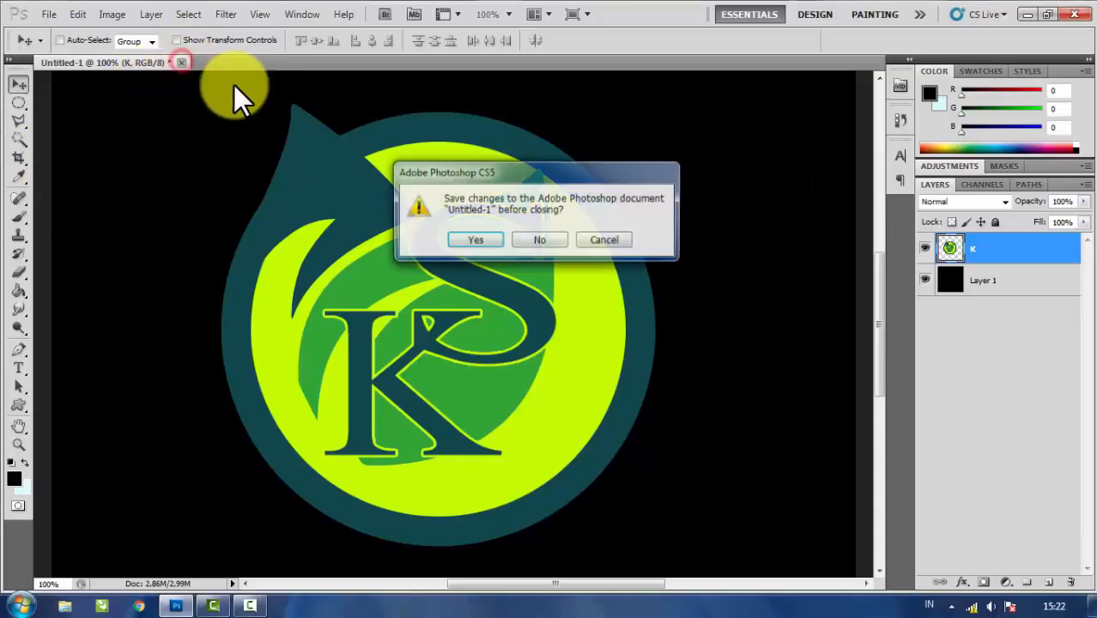
pyautogui.click(535, 240)
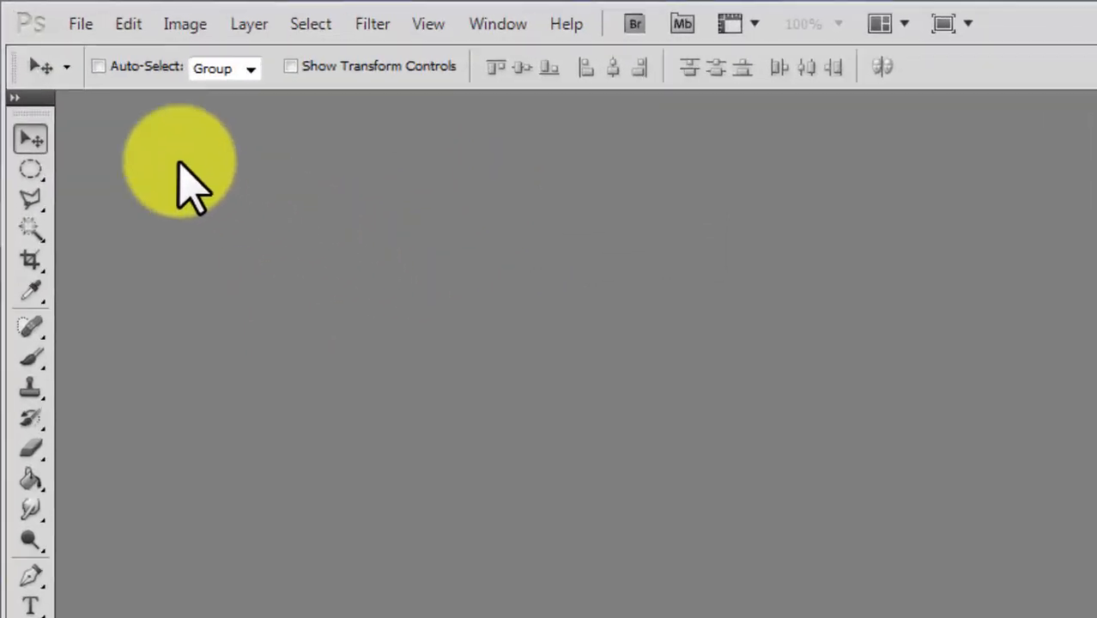
pyautogui.click(107, 36)
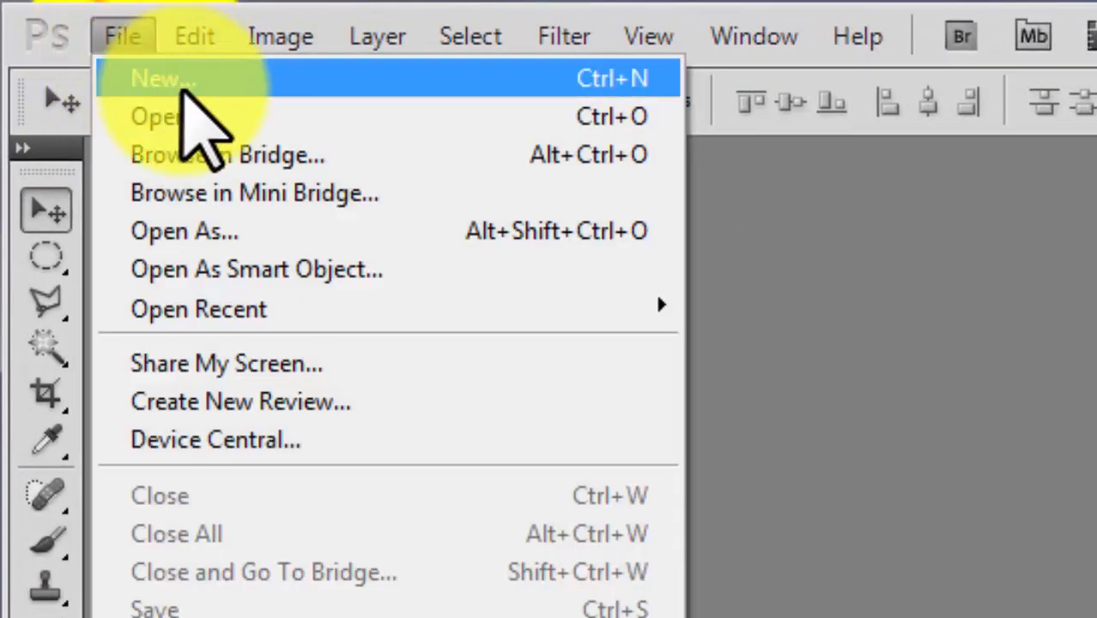
pyautogui.click(175, 85)
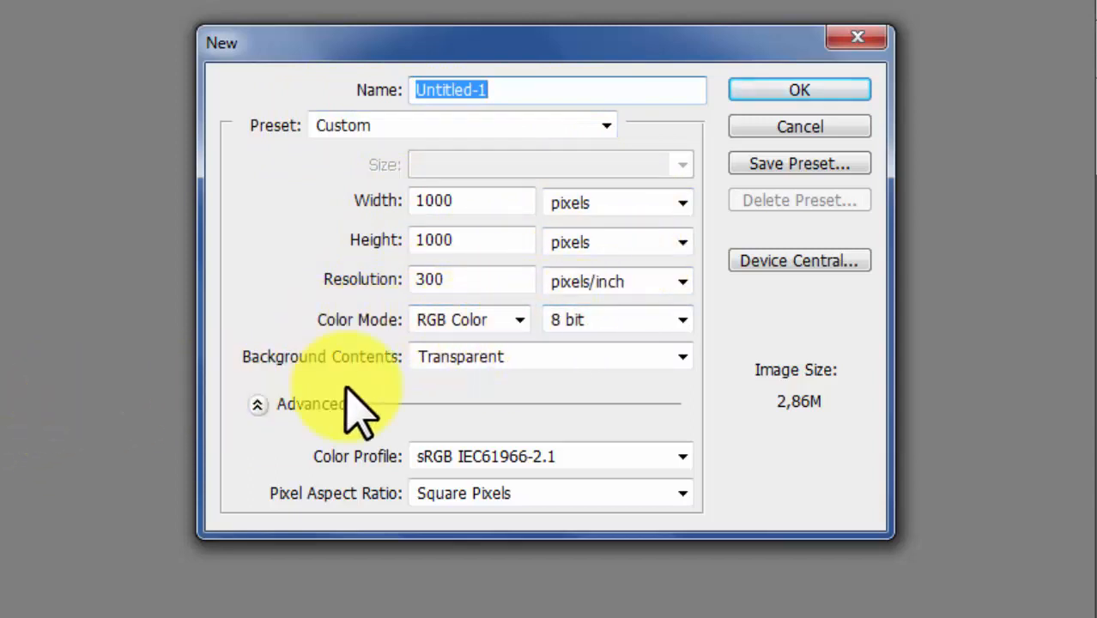
pyautogui.click(515, 359)
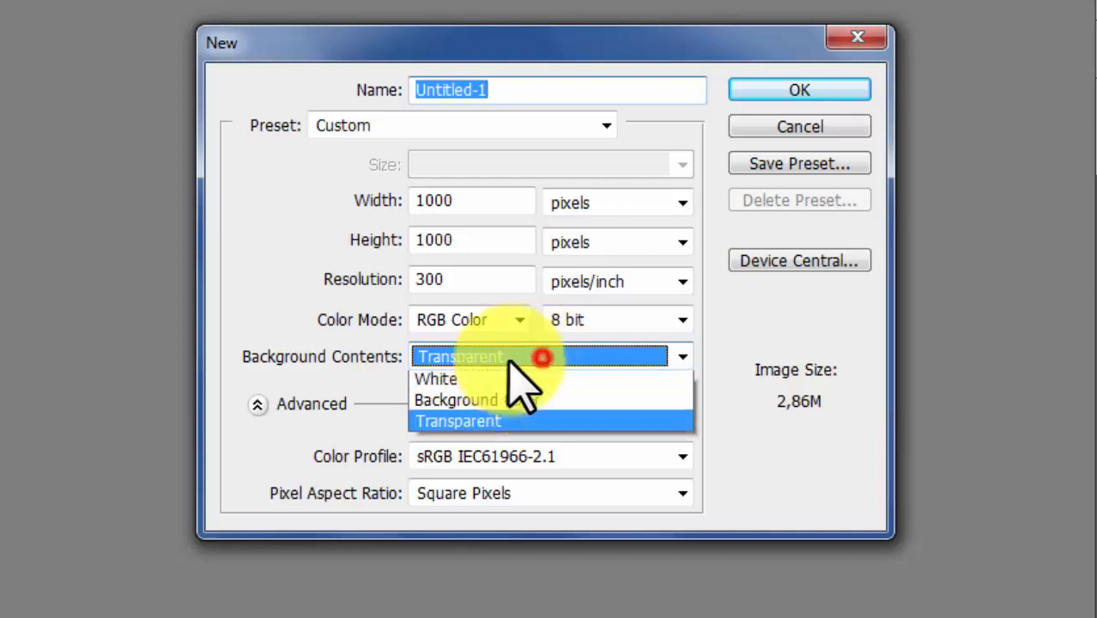
pyautogui.click(455, 425)
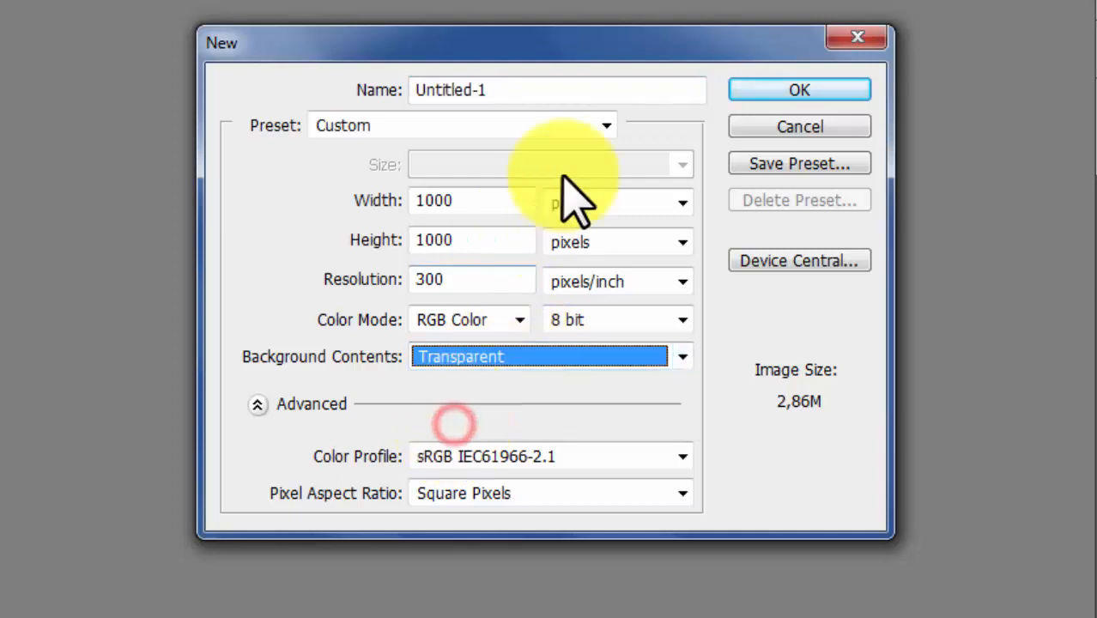
pyautogui.click(801, 88)
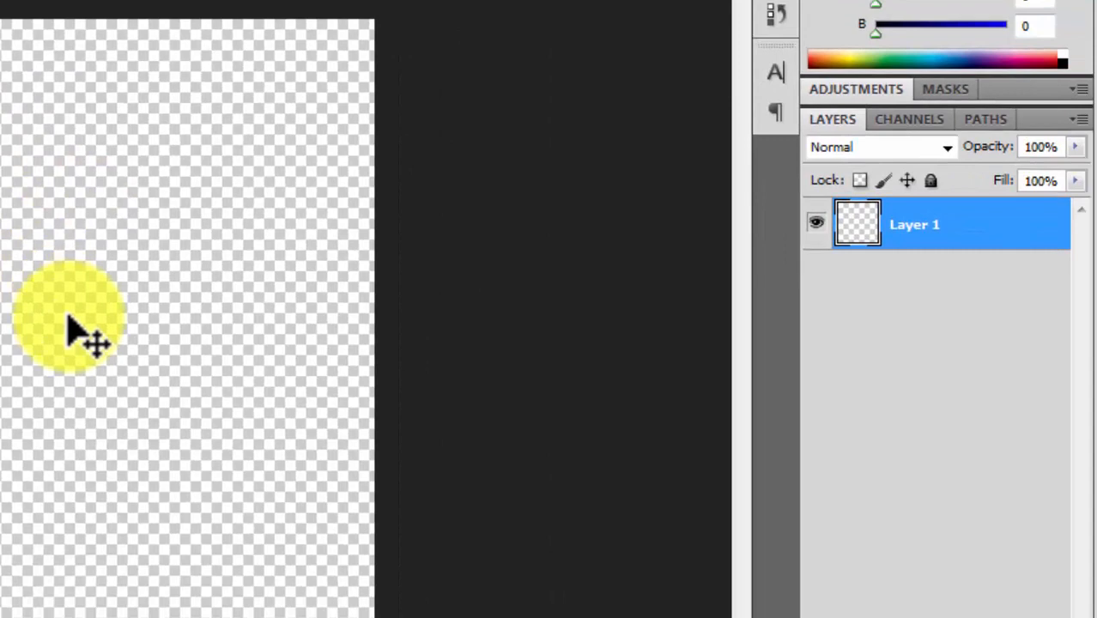
# Rename Layer 1 as bg and duplicate the layer
pyautogui.doubleClick(922, 225)
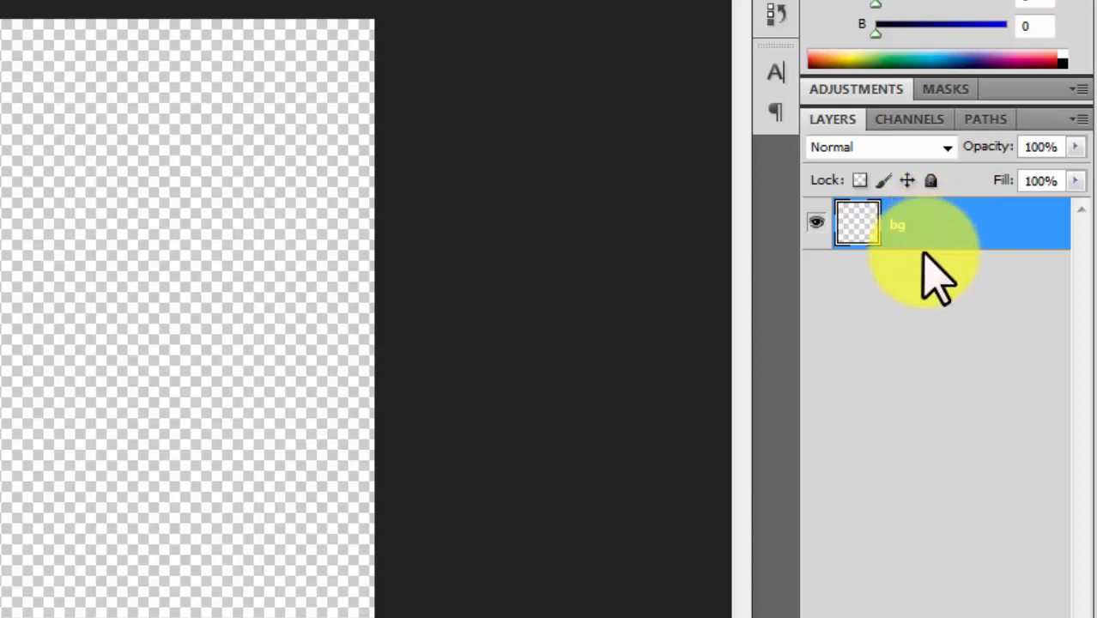
pyautogui.hotkey('ctrl', 'j')
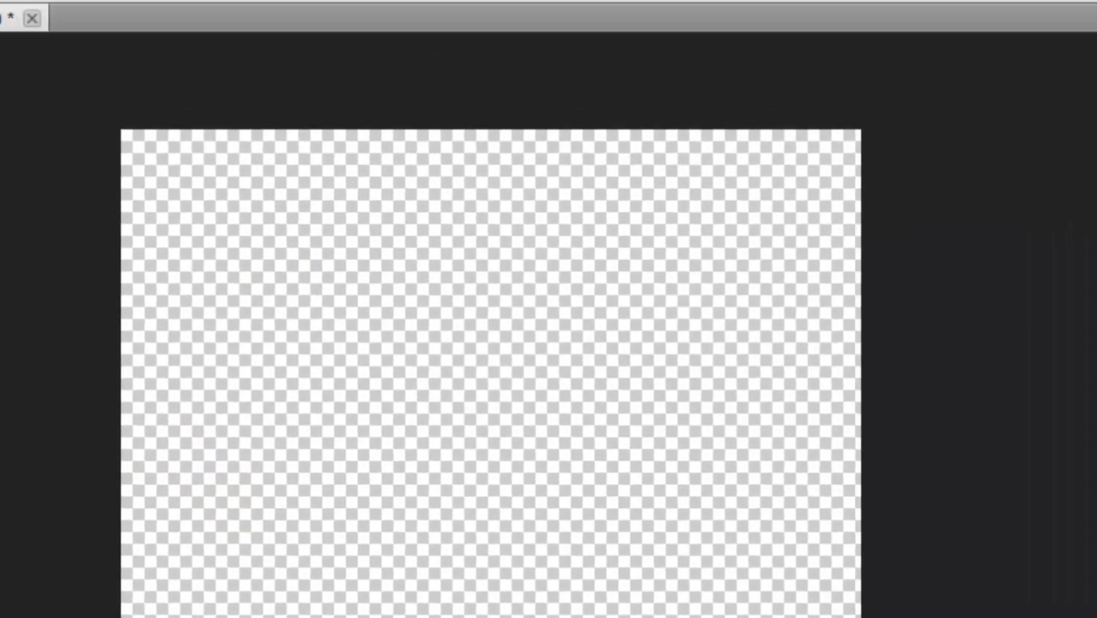
# Switch to Windows Explorer and open the aset 1 folder on the HAZET (D:) drive
pyautogui.click(65, 159)
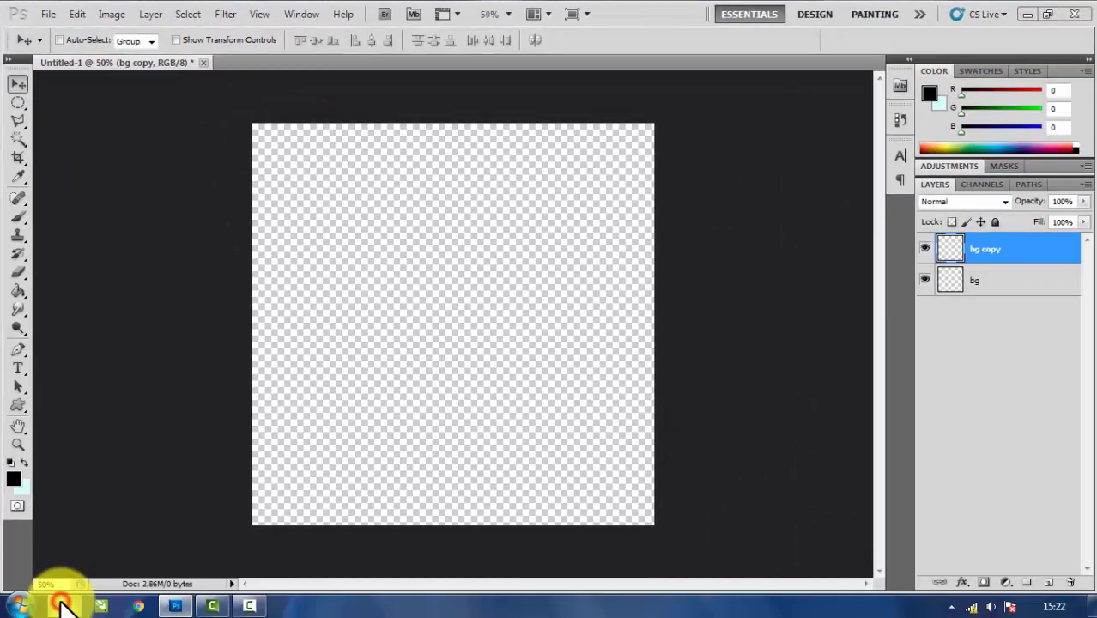
pyautogui.click(62, 606)
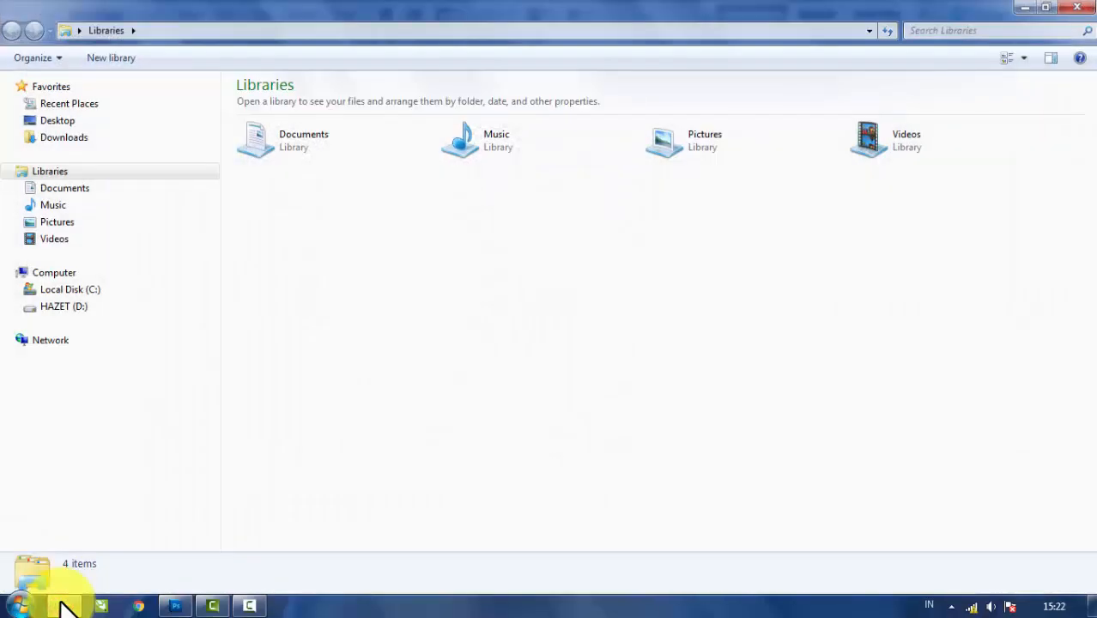
pyautogui.click(68, 302)
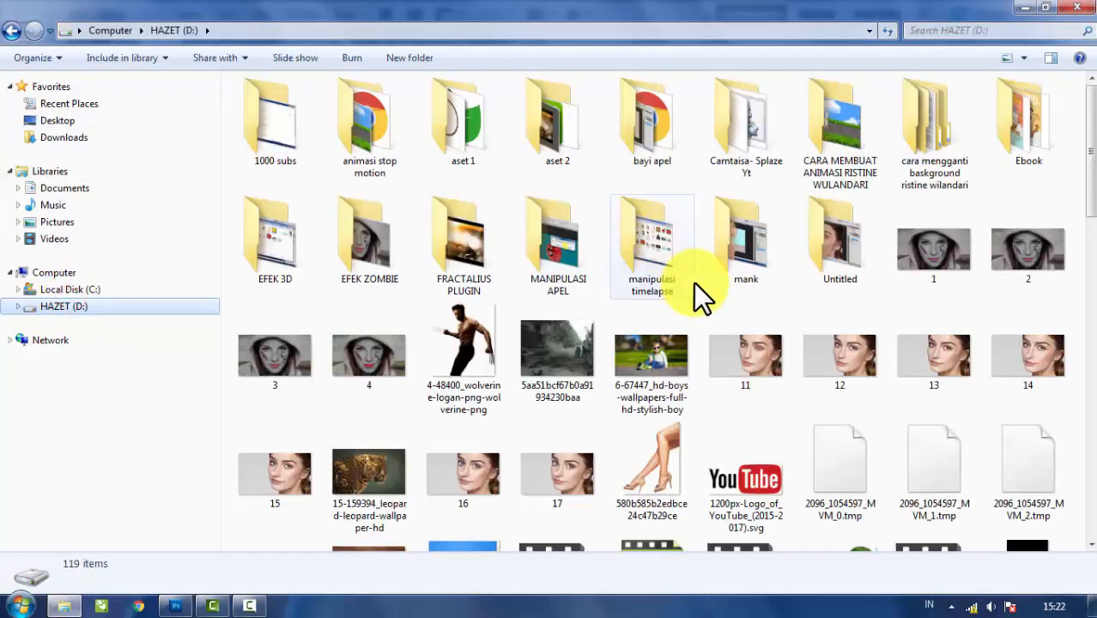
pyautogui.click(662, 346)
pyautogui.doubleClick(461, 137)
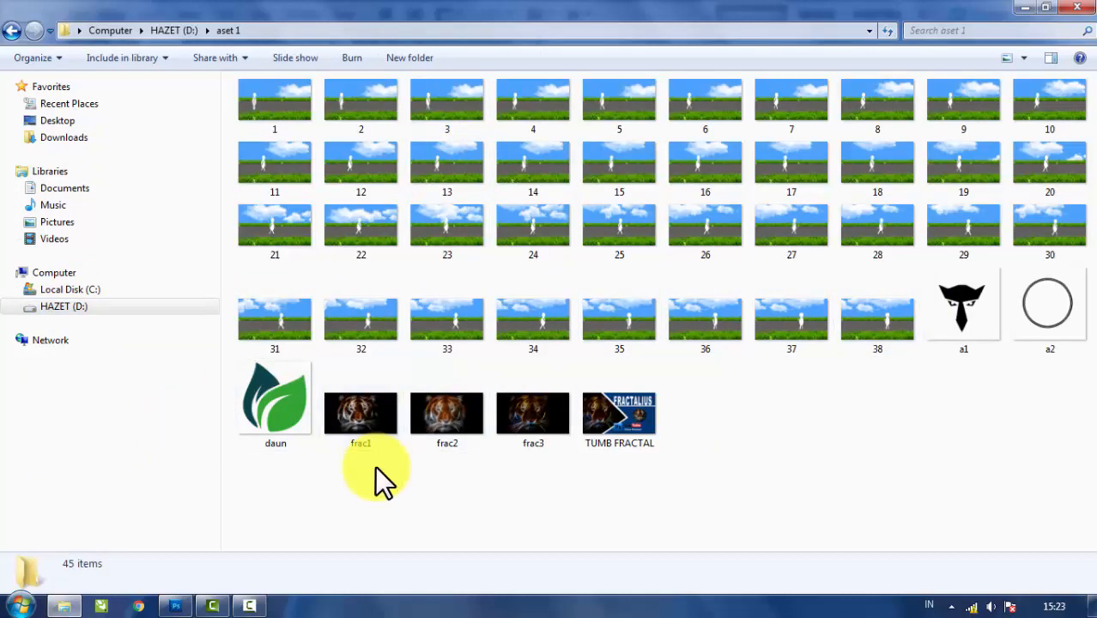
# Look through the files on the HAZET (D:) drive and return to the aset 1 folder
pyautogui.click(12, 30)
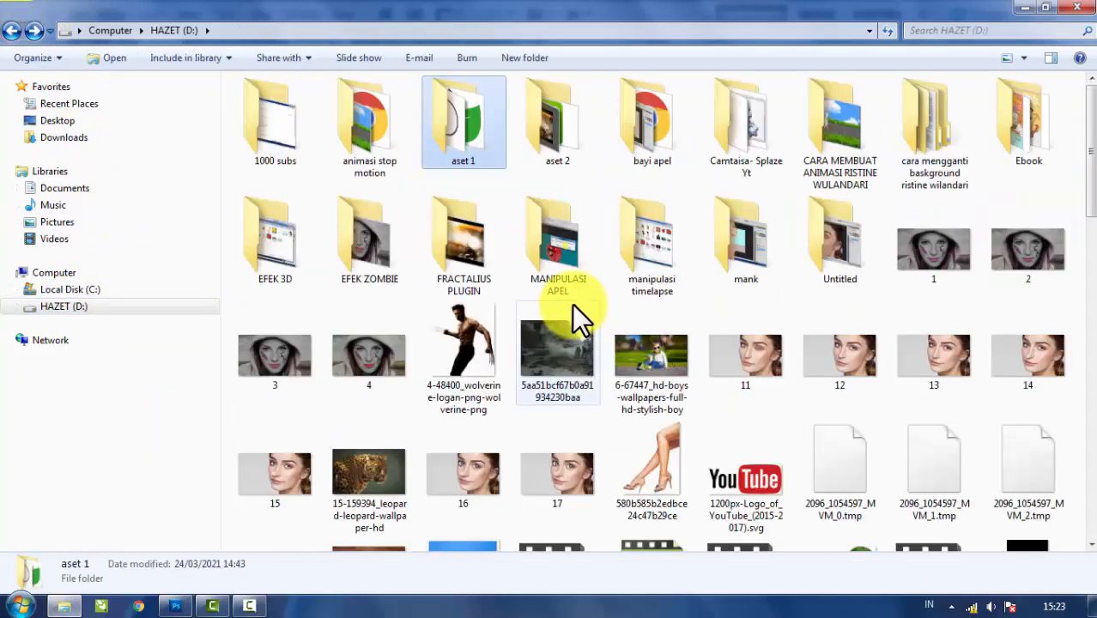
pyautogui.scroll(-10, 574, 309)
pyautogui.scroll(-10, 576, 318)
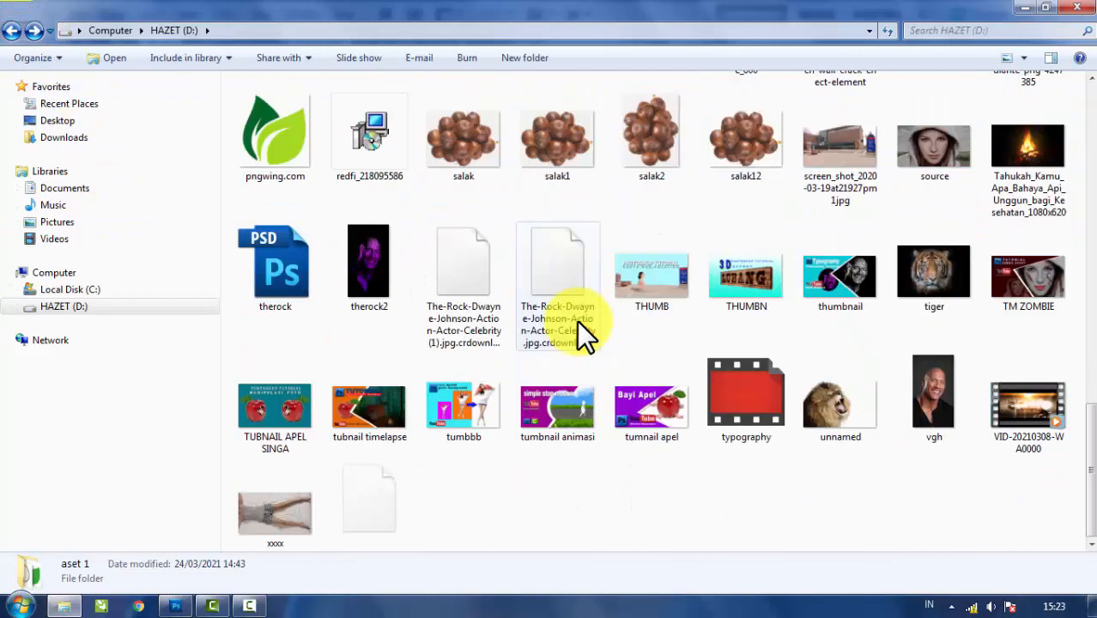
pyautogui.scroll(20, 445, 273)
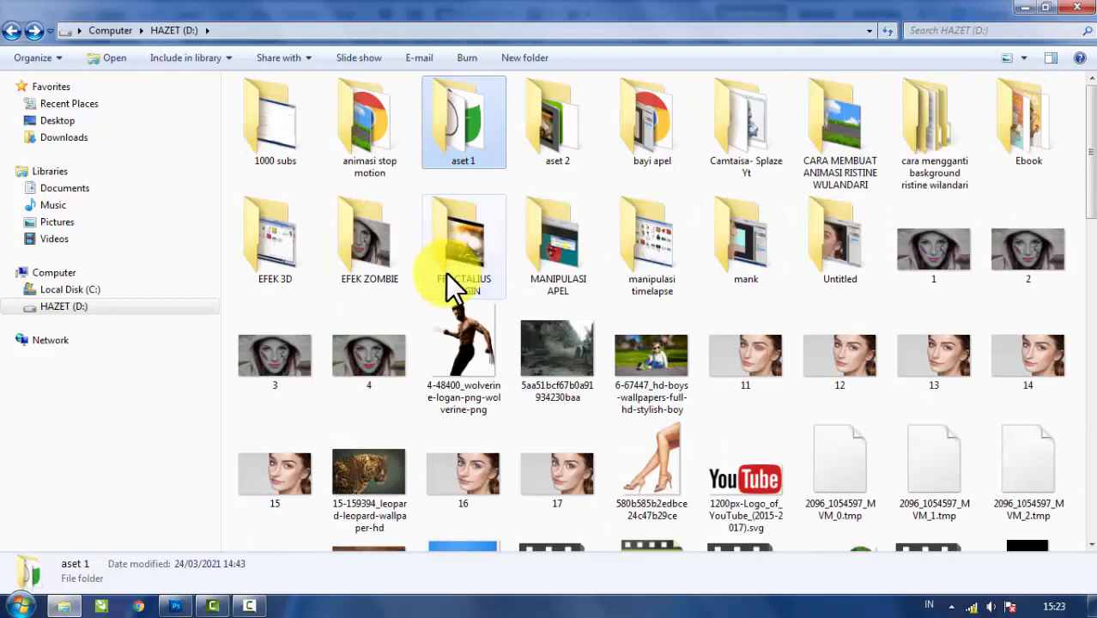
pyautogui.doubleClick(447, 138)
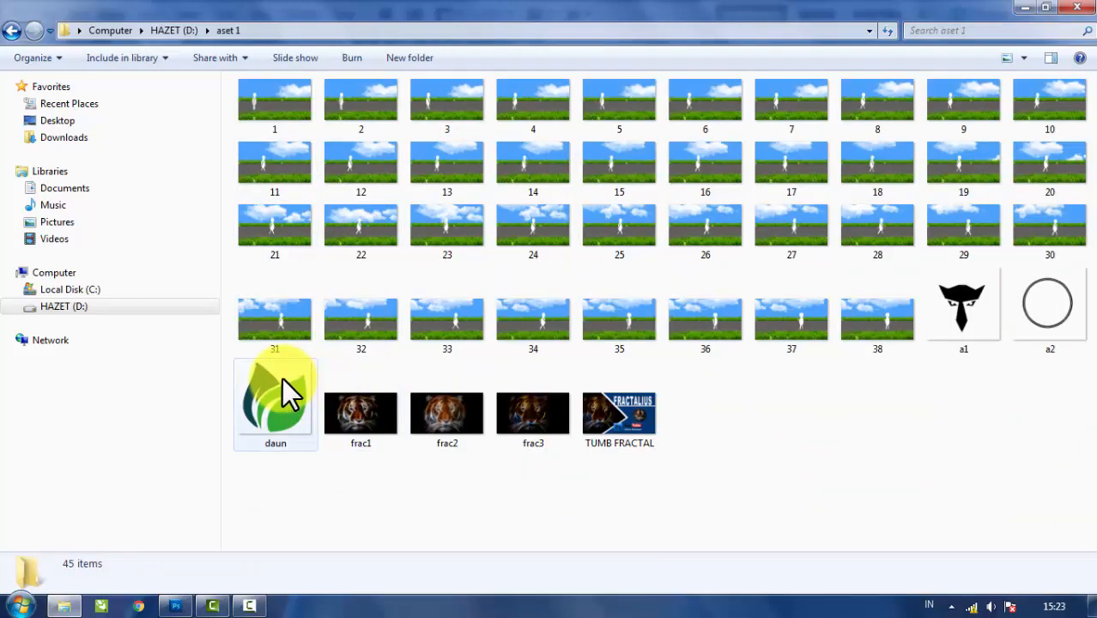
# Place the daun leaf image from the folder at full size in the Photoshop document and rasterize its layer
pyautogui.moveTo(282, 378); pyautogui.dragTo(409, 365)
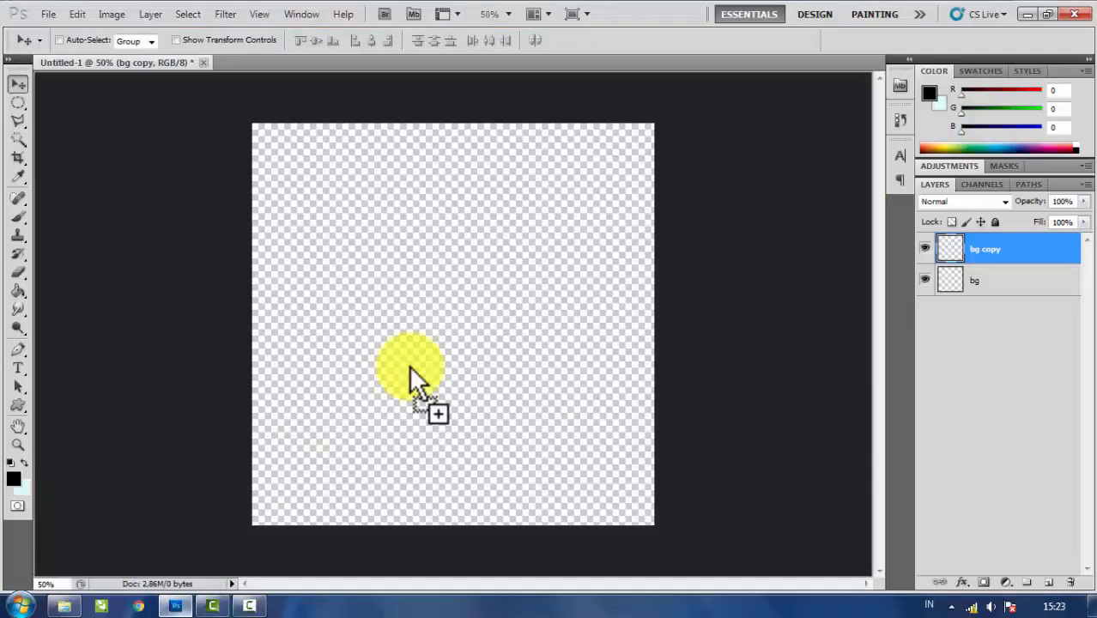
pyautogui.moveTo(453, 318); pyautogui.dragTo(452, 318)
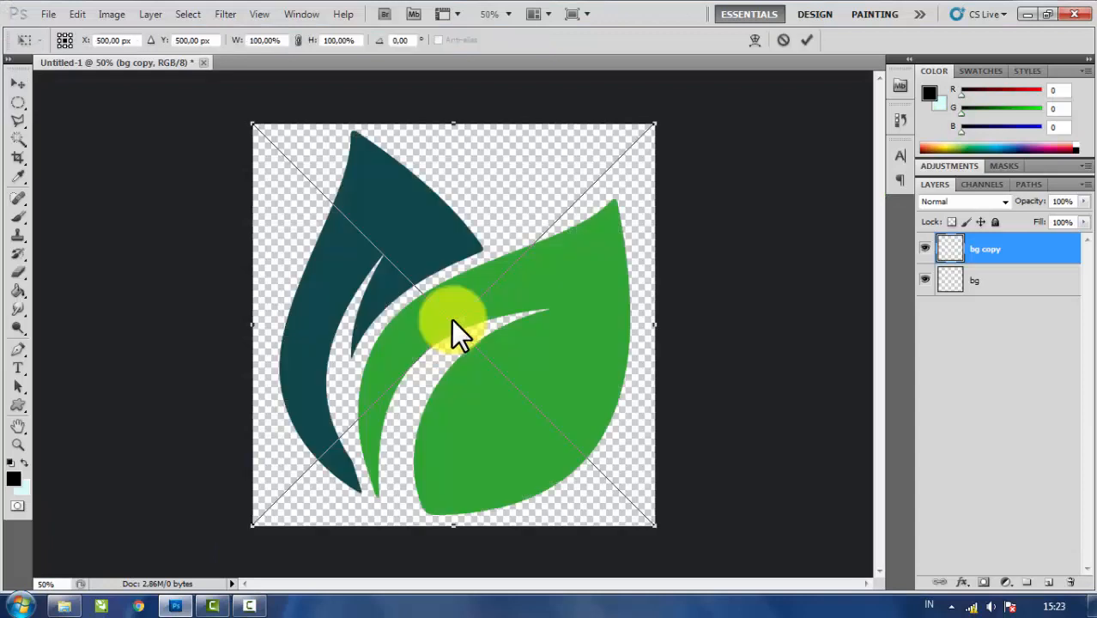
pyautogui.click(806, 40)
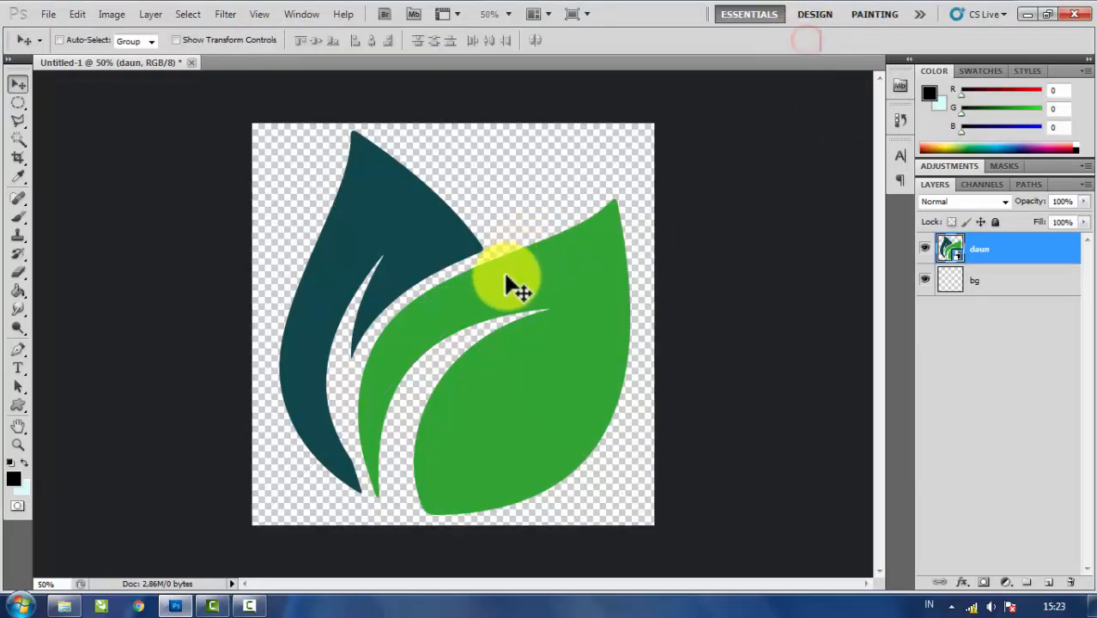
pyautogui.rightClick(998, 251)
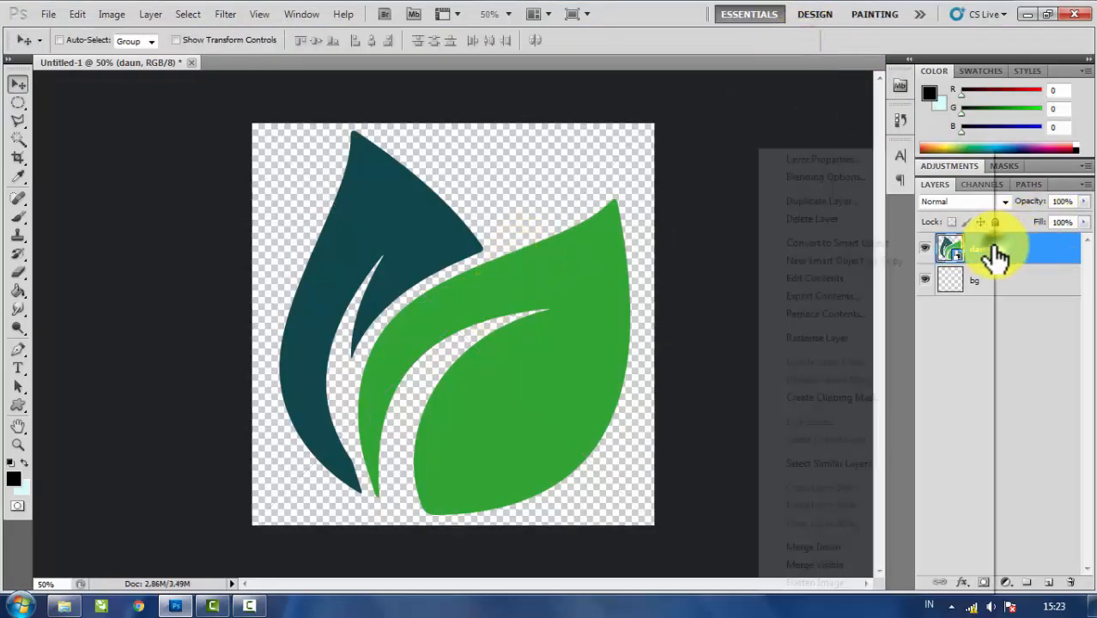
pyautogui.click(839, 338)
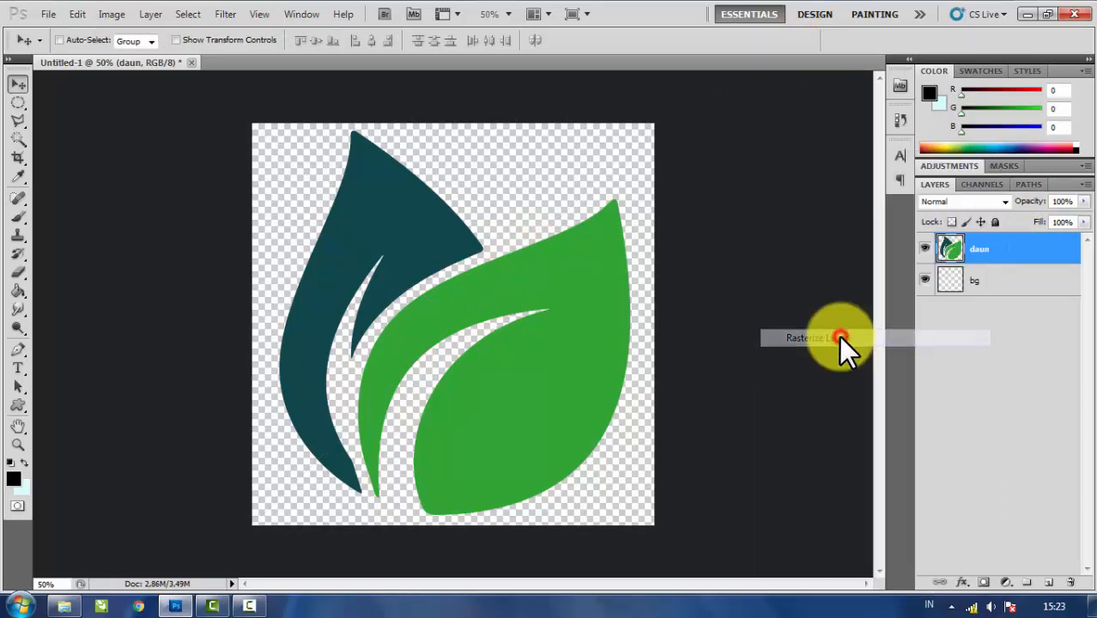
# Scale the daun leaf artwork proportionally to 72% about its centre
pyautogui.hotkey('ctrl', 't')
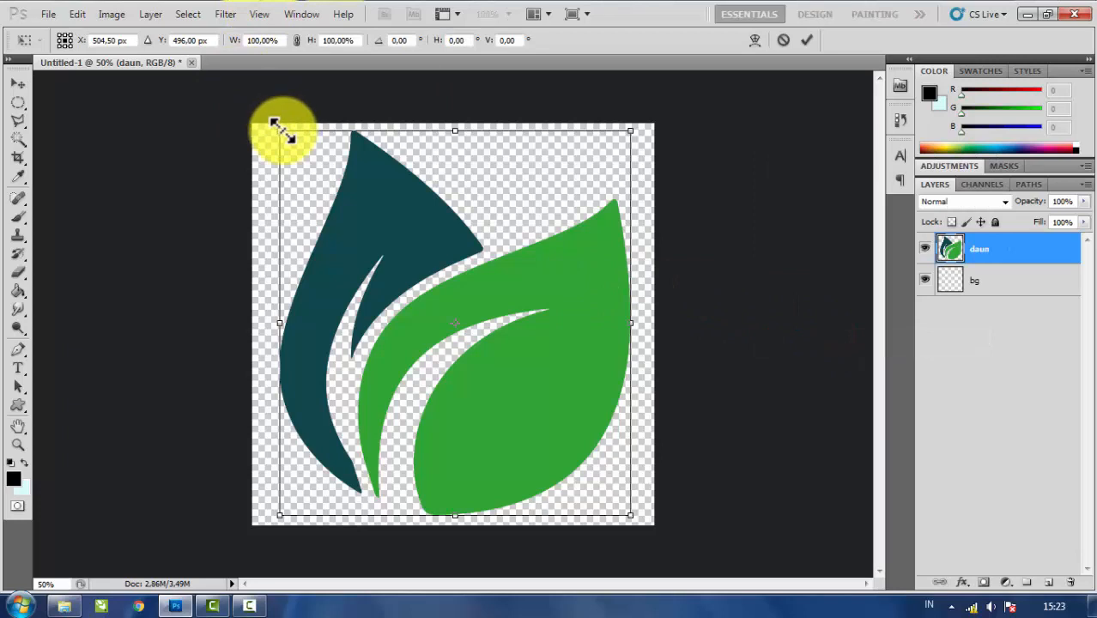
pyautogui.moveTo(273, 123); pyautogui.dragTo(327, 183)
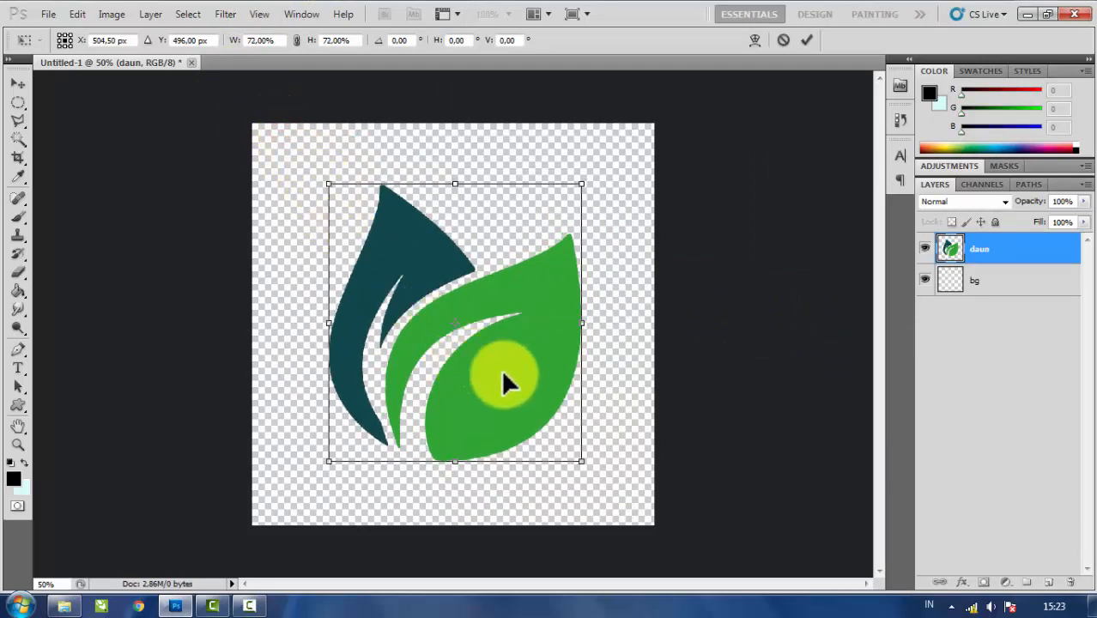
pyautogui.click(809, 39)
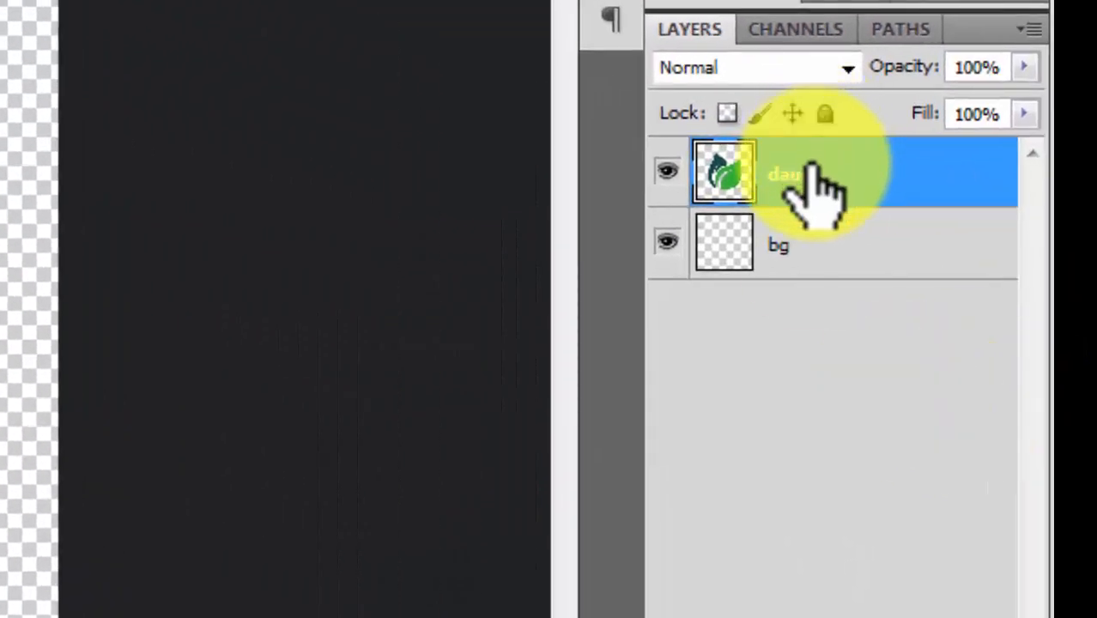
# Create a new layer named lingkaran 1 directly above the bg layer
pyautogui.click(810, 242)
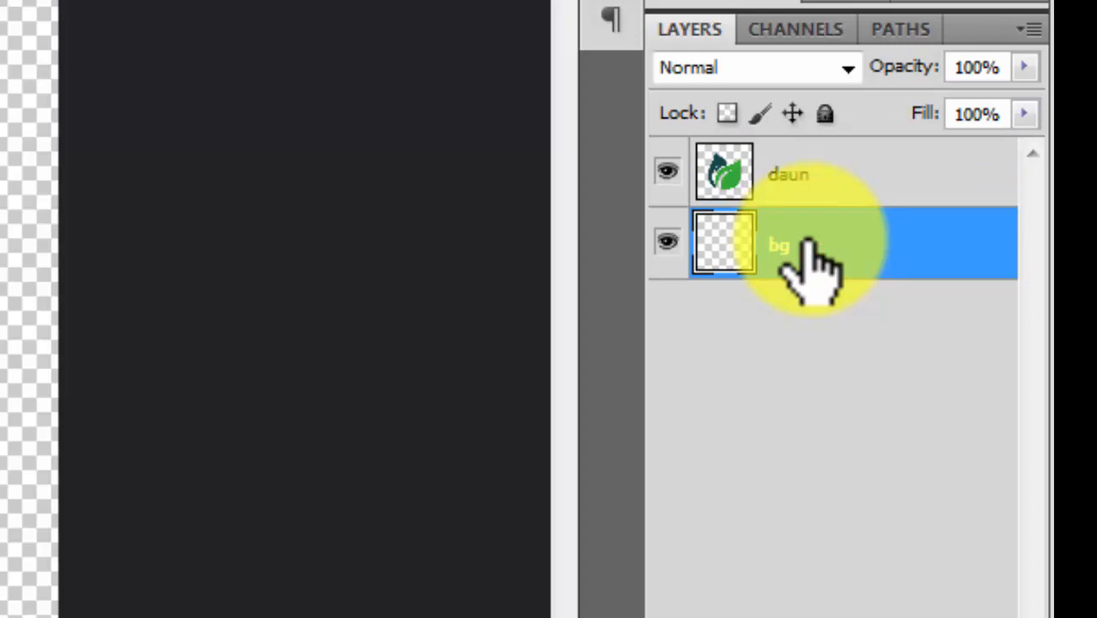
pyautogui.hotkey('ctrl', 'shift', 'n')
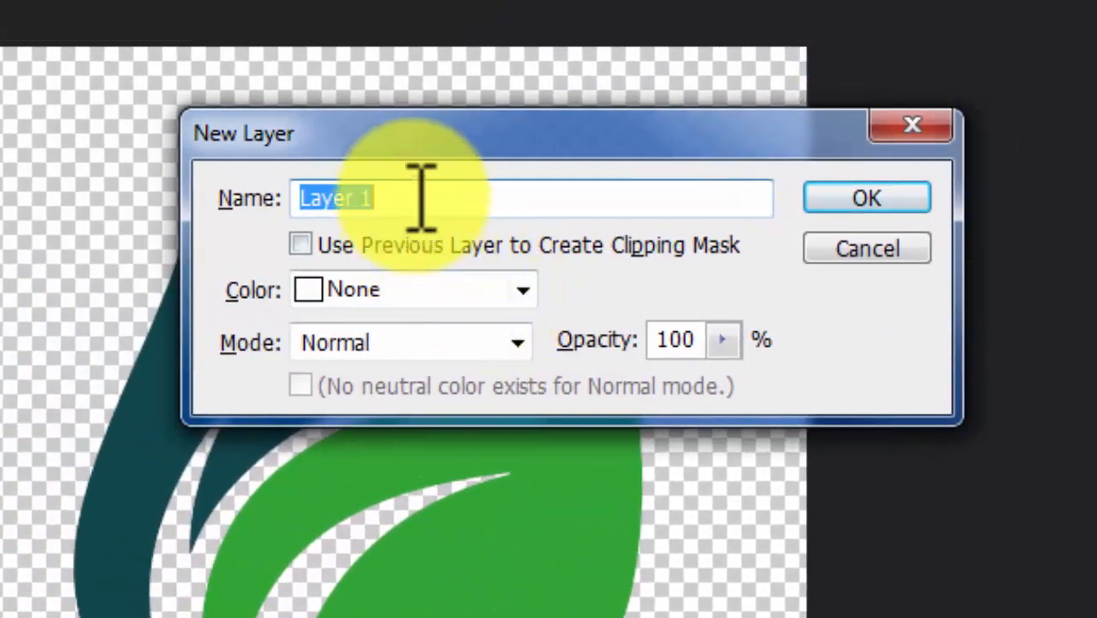
pyautogui.press('BackSpace')
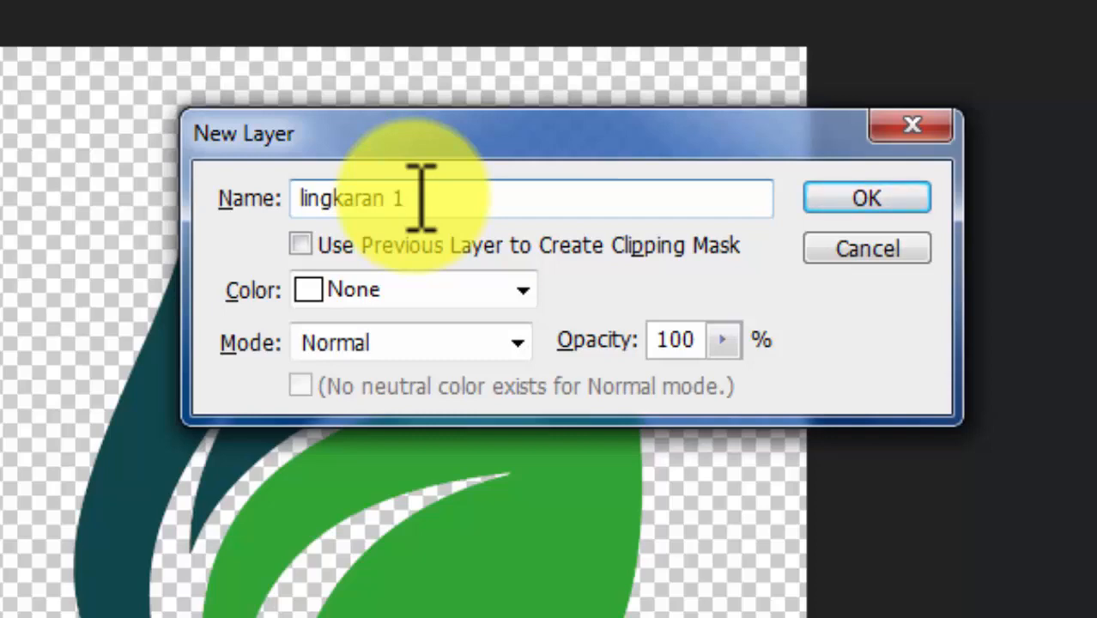
pyautogui.press('Return')
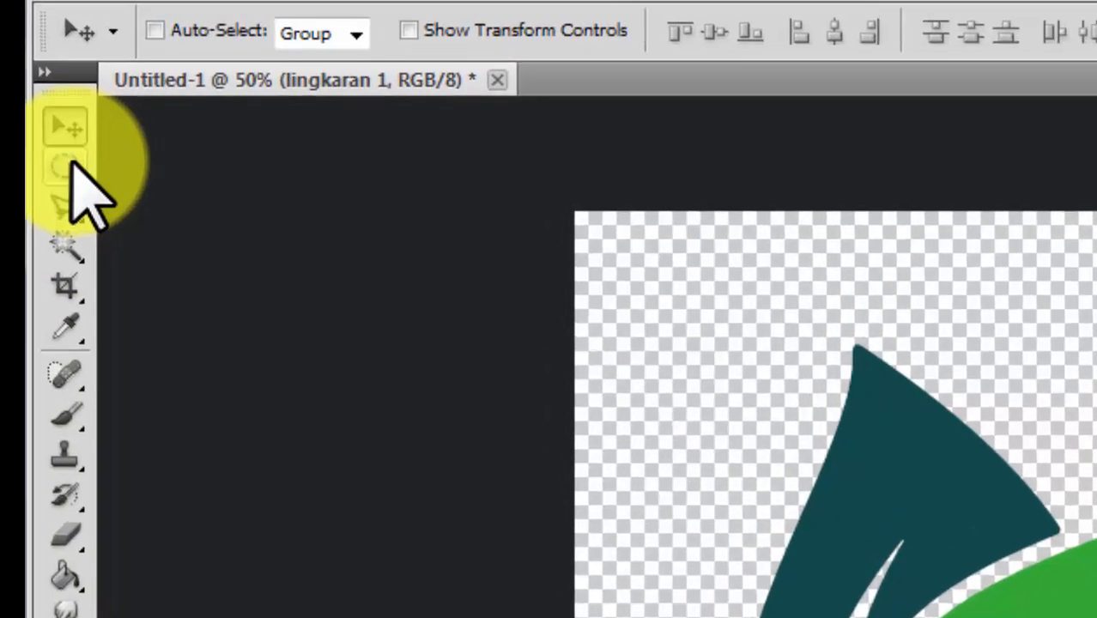
# Make a circular selection enclosing both leaves with the Elliptical Marquee tool
pyautogui.click(45, 113)
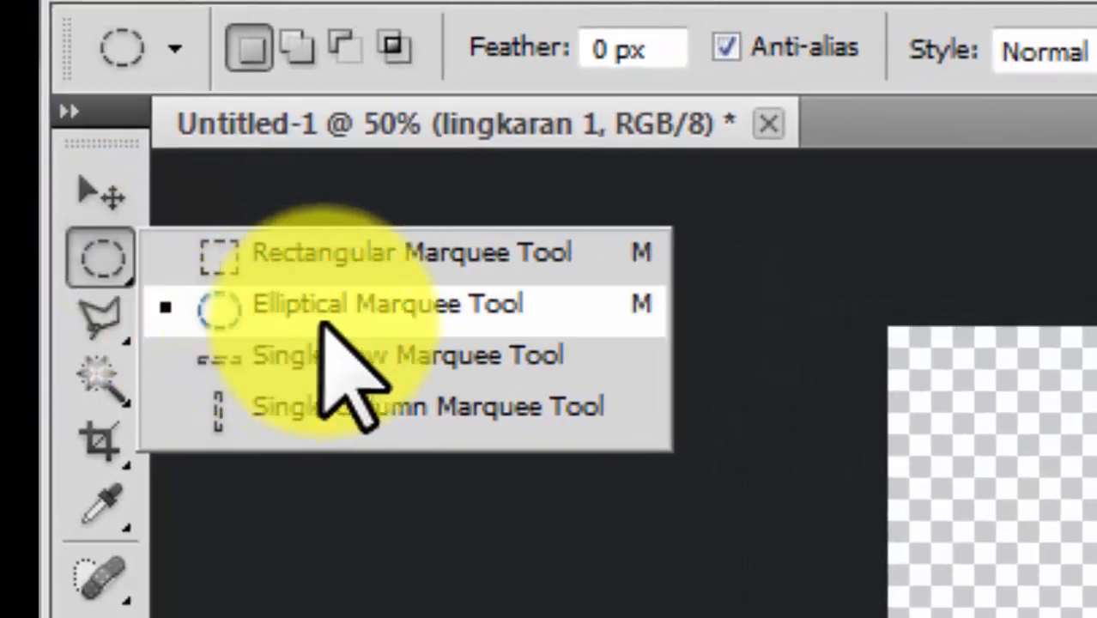
pyautogui.click(352, 314)
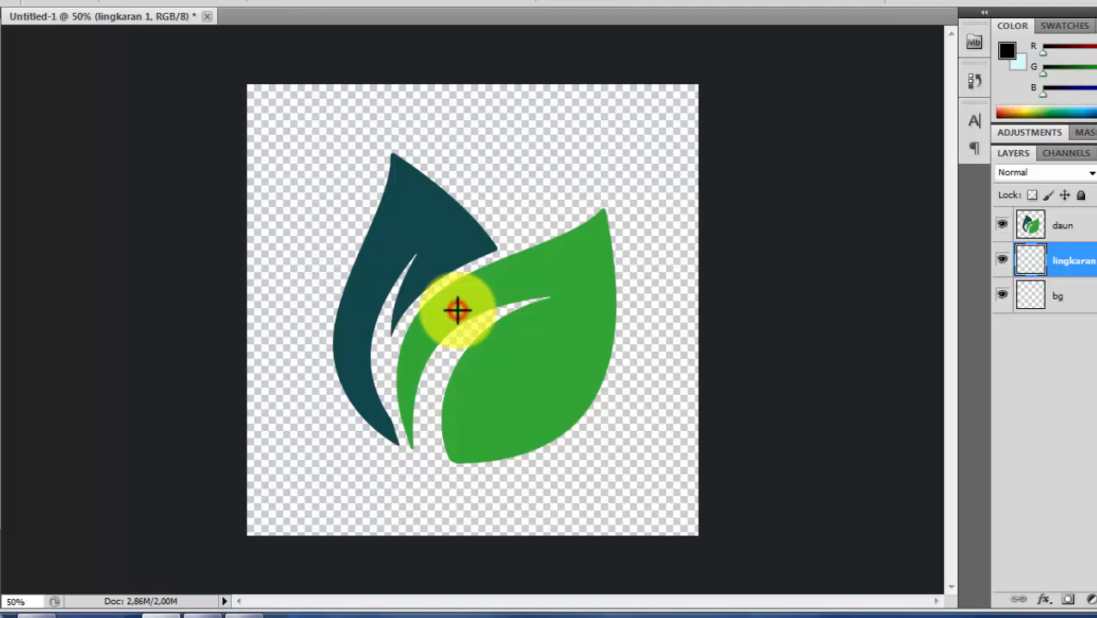
pyautogui.moveTo(457, 310); pyautogui.dragTo(650, 497)
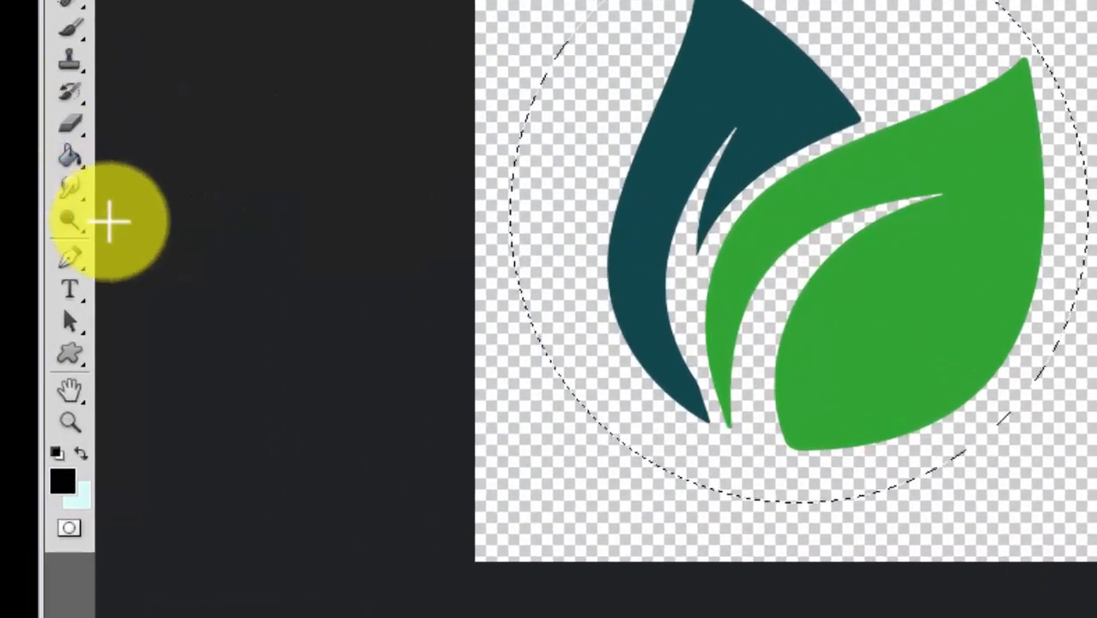
# Fill the circular selection on the lingkaran 1 layer with dark teal #0f464b sampled from the dark leaf, using the Paint Bucket tool
pyautogui.rightClick(73, 157)
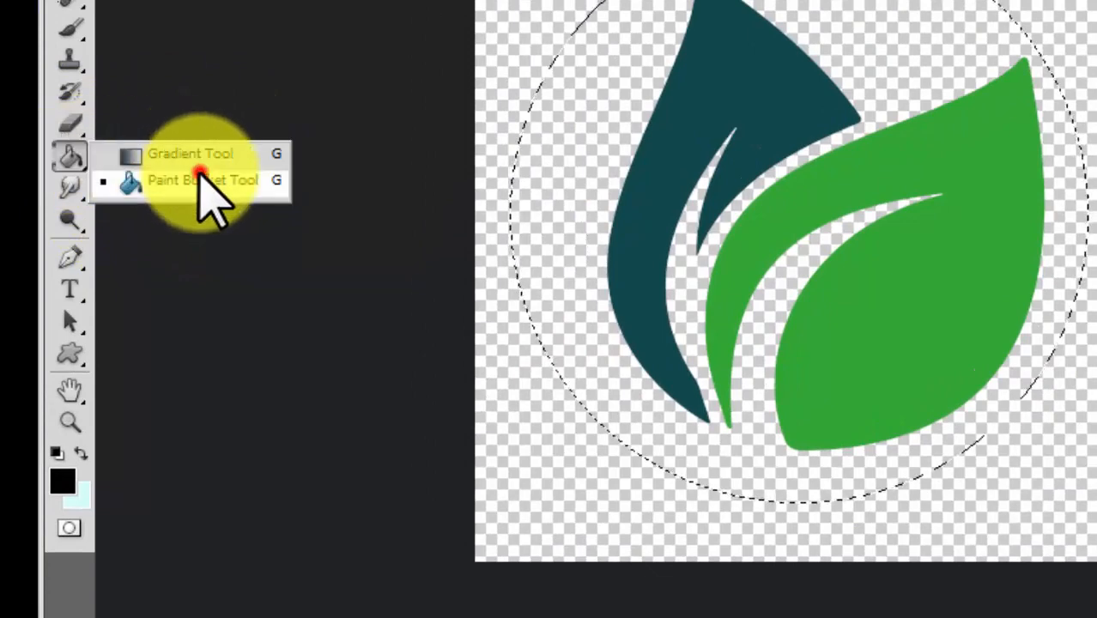
pyautogui.click(201, 181)
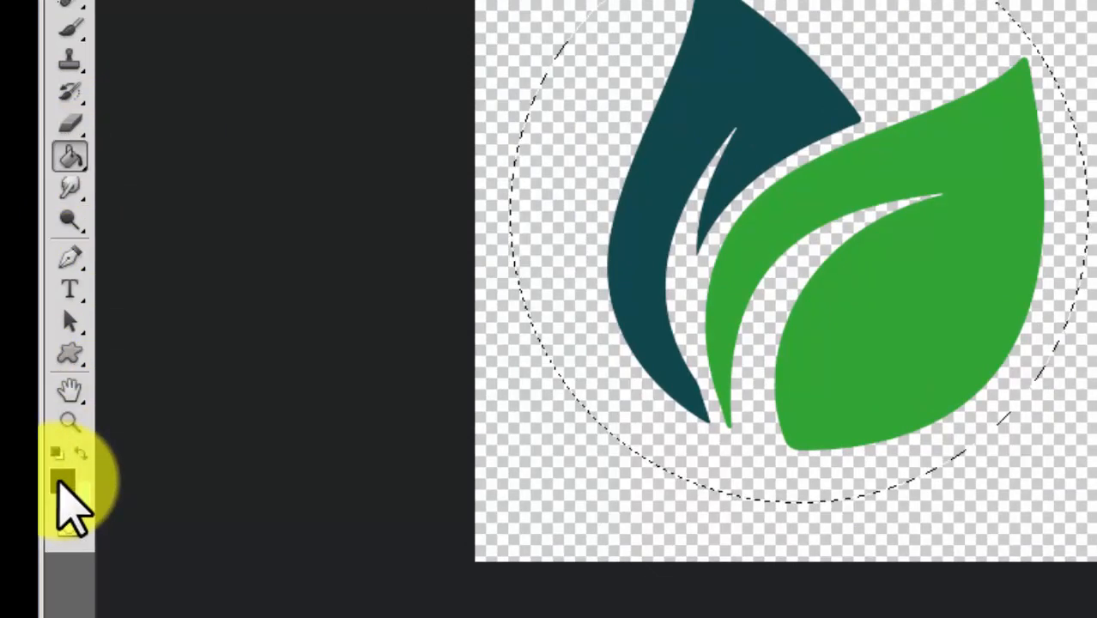
pyautogui.click(59, 481)
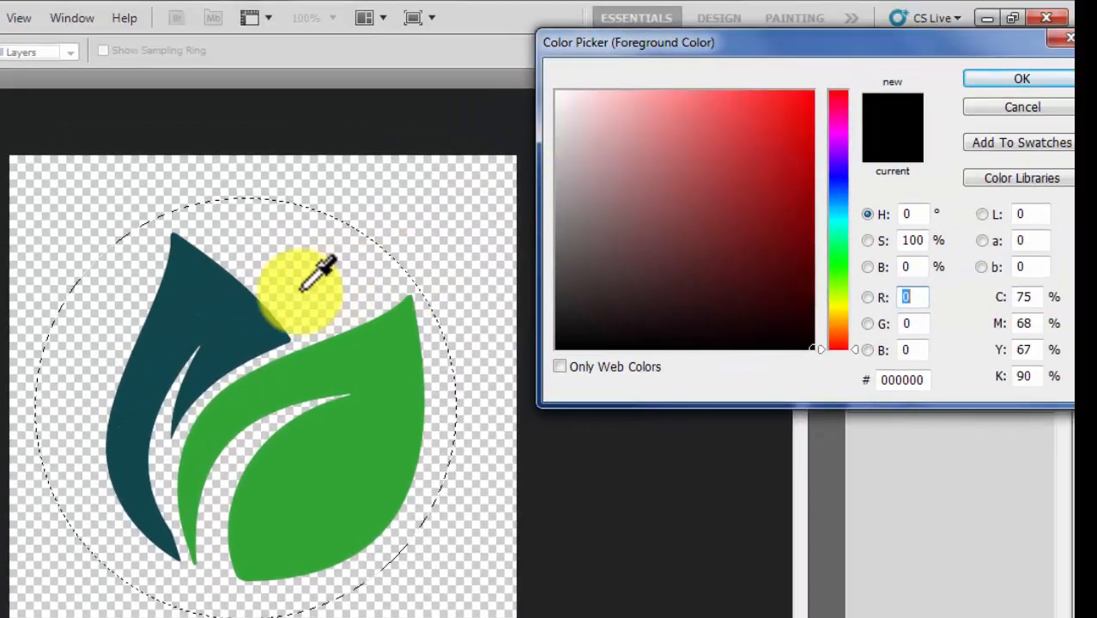
pyautogui.click(220, 305)
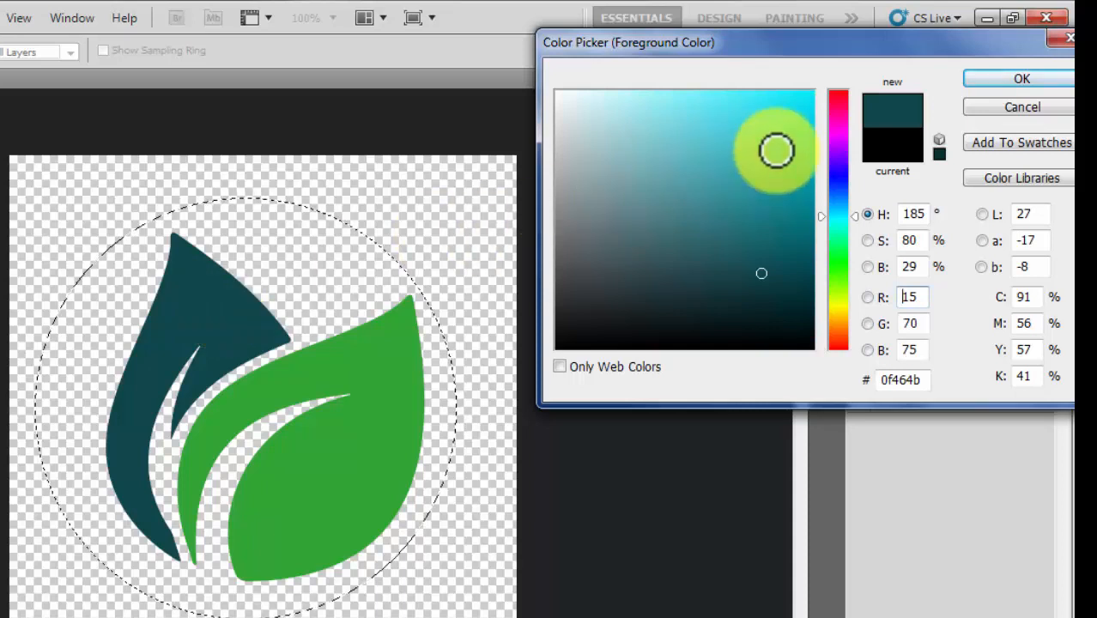
pyautogui.click(1021, 79)
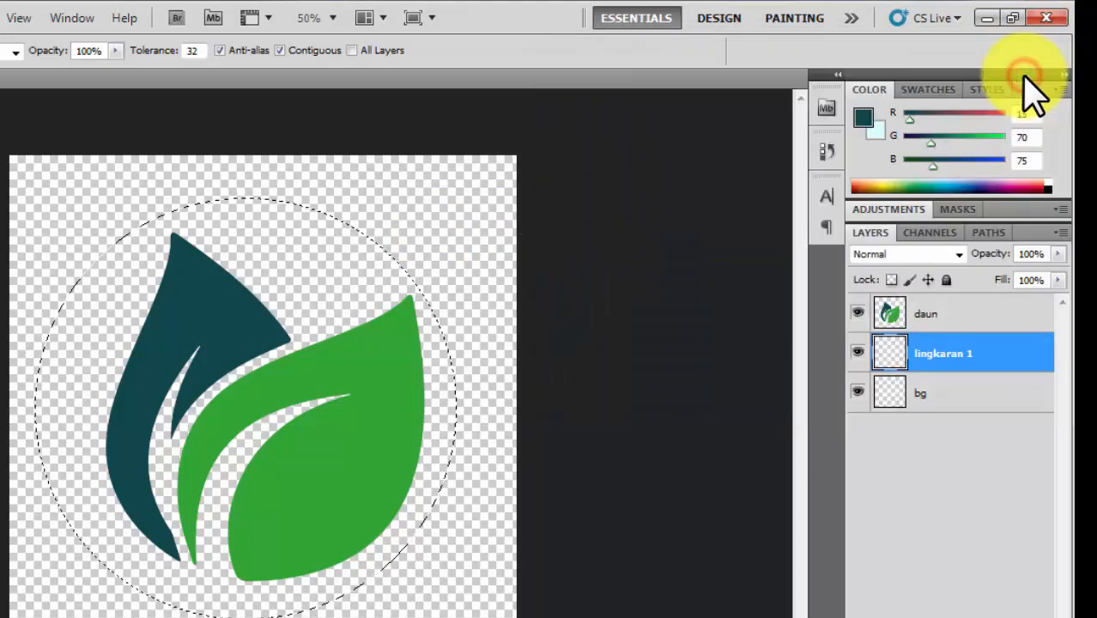
pyautogui.click(108, 335)
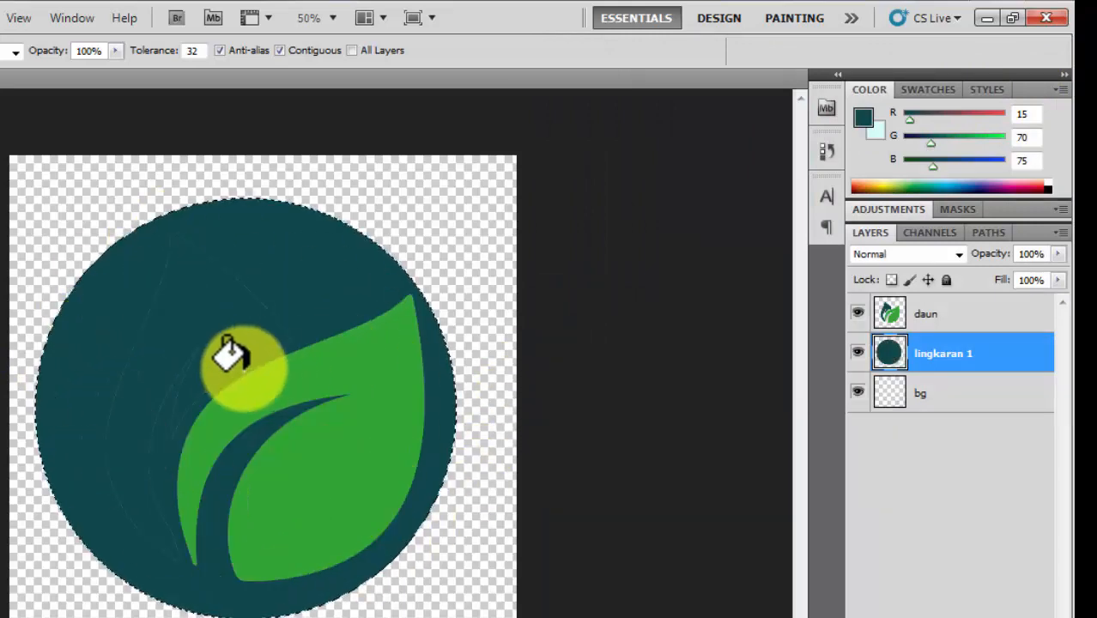
pyautogui.press('F1')
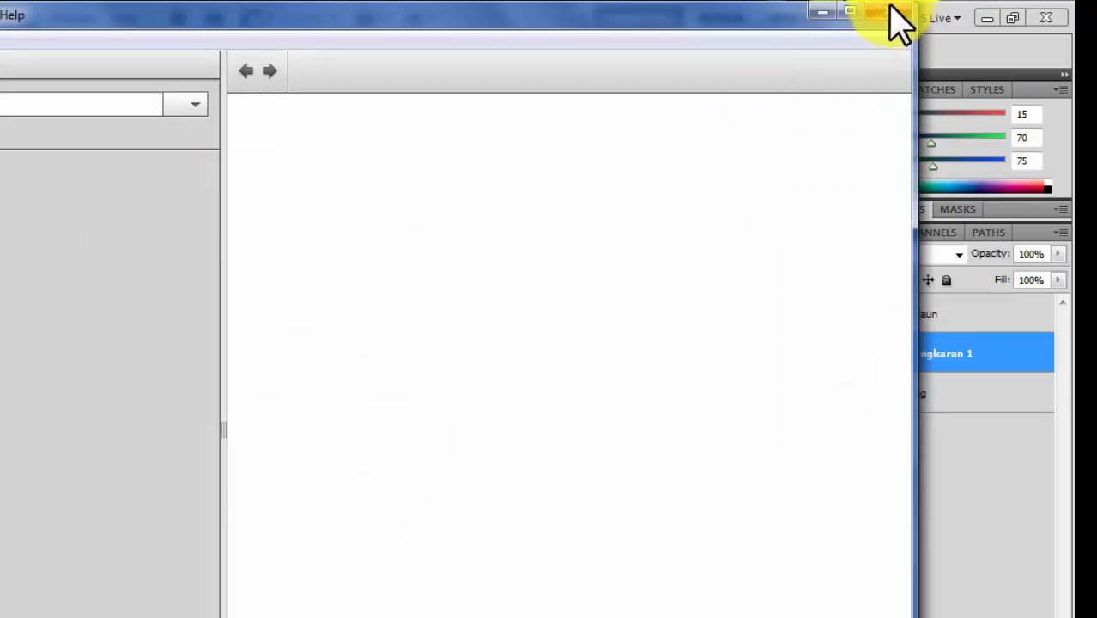
pyautogui.click(884, 12)
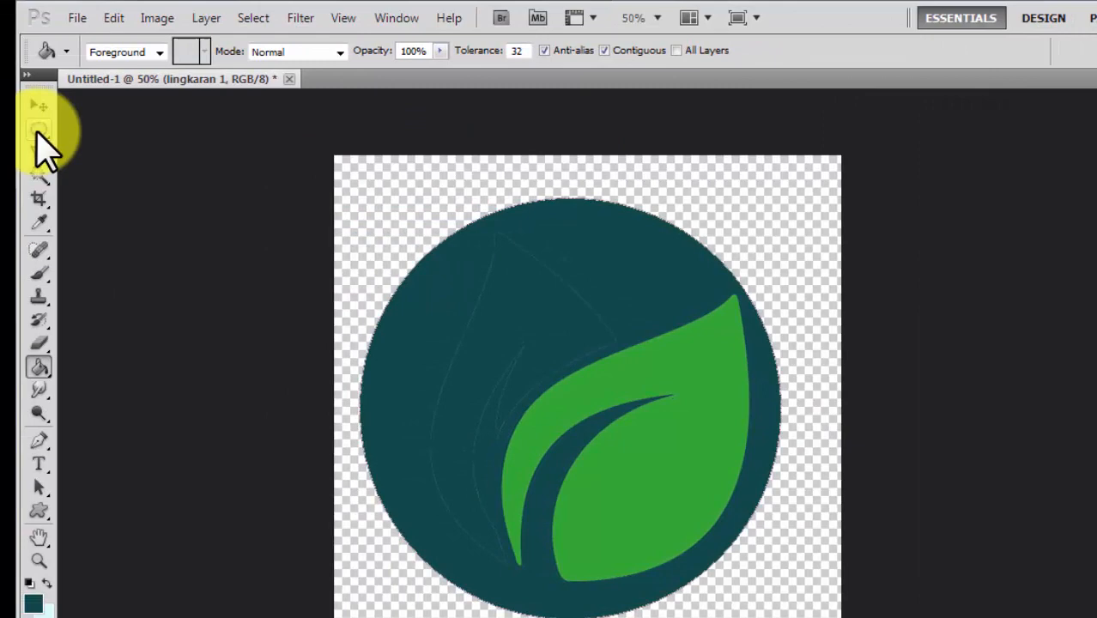
# Shrink the circular selection proportionally about its centre with Transform Selection and delete the fill inside it to make a ring
pyautogui.click(38, 131)
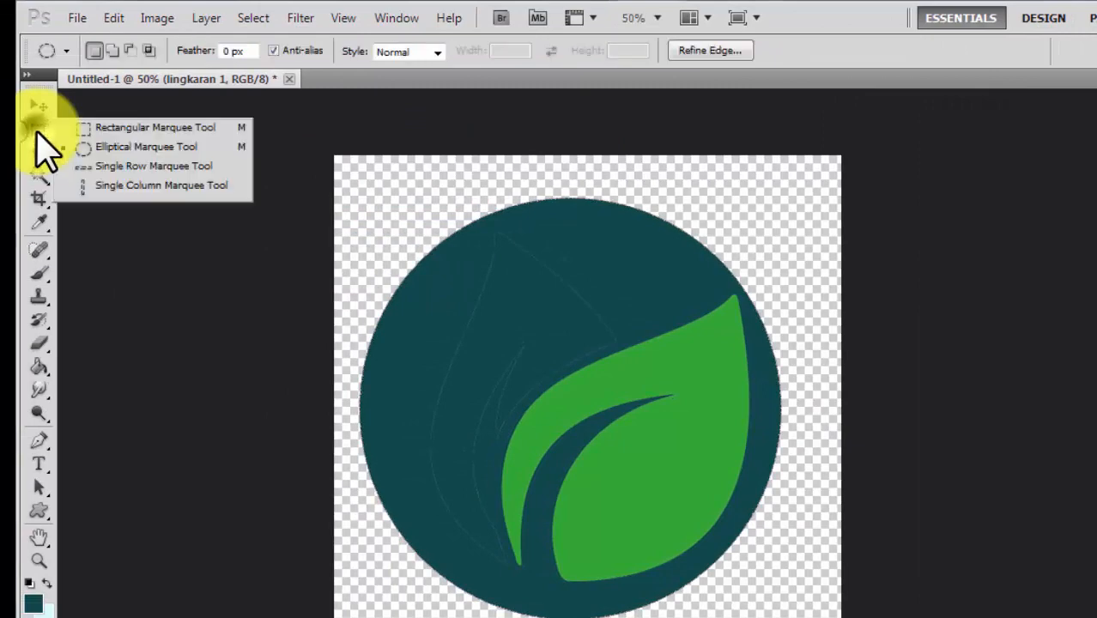
pyautogui.click(120, 150)
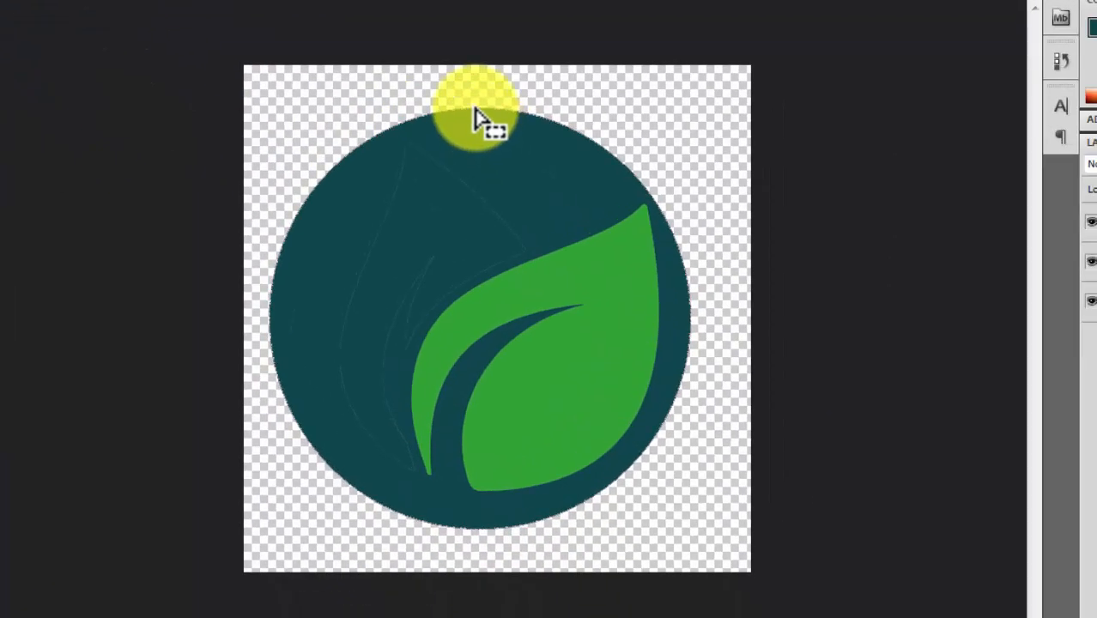
pyautogui.rightClick(471, 117)
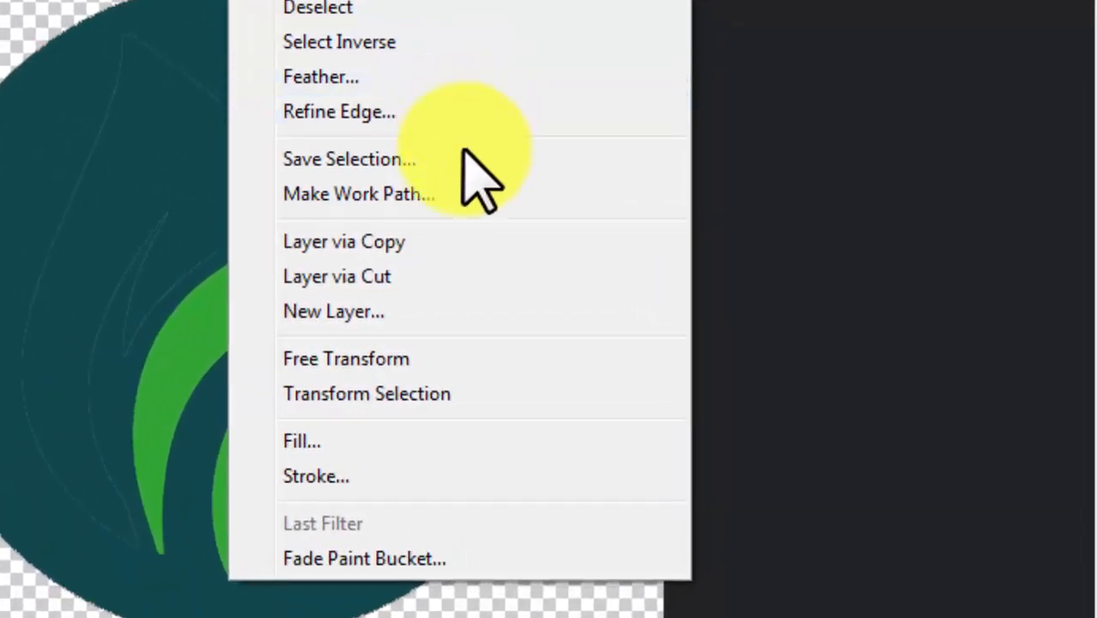
pyautogui.click(459, 395)
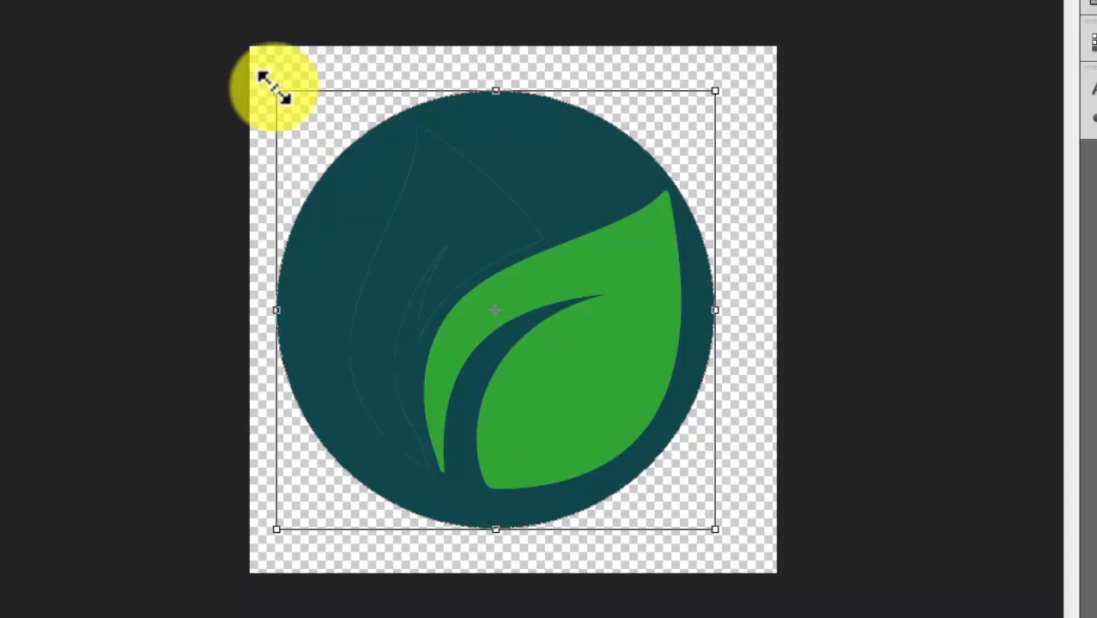
pyautogui.moveTo(276, 89); pyautogui.dragTo(320, 133)
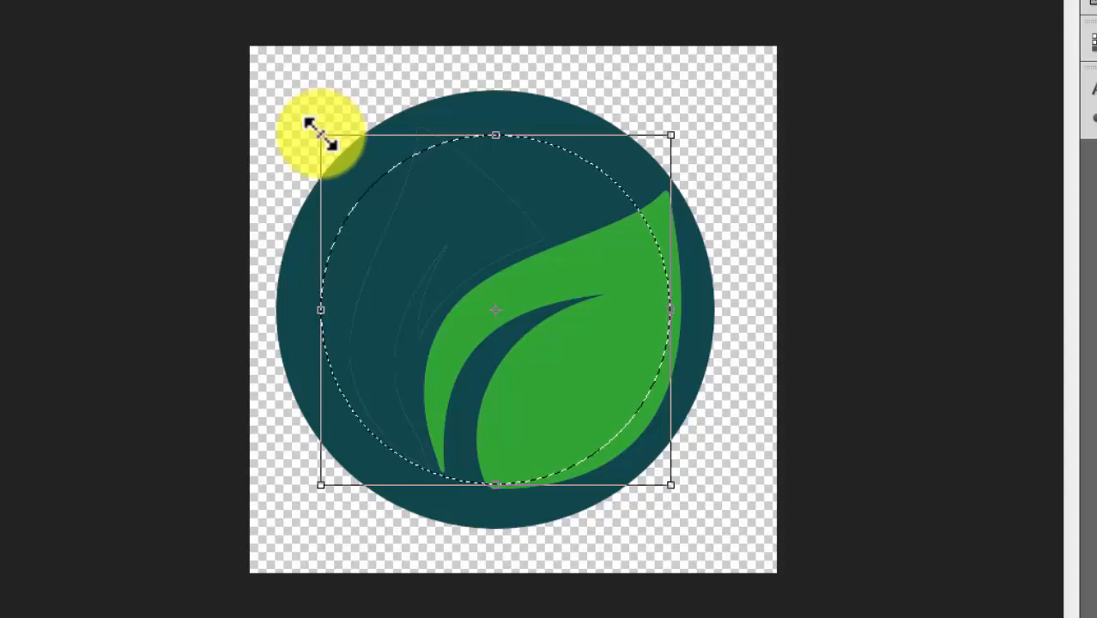
pyautogui.moveTo(321, 133); pyautogui.dragTo(323, 140)
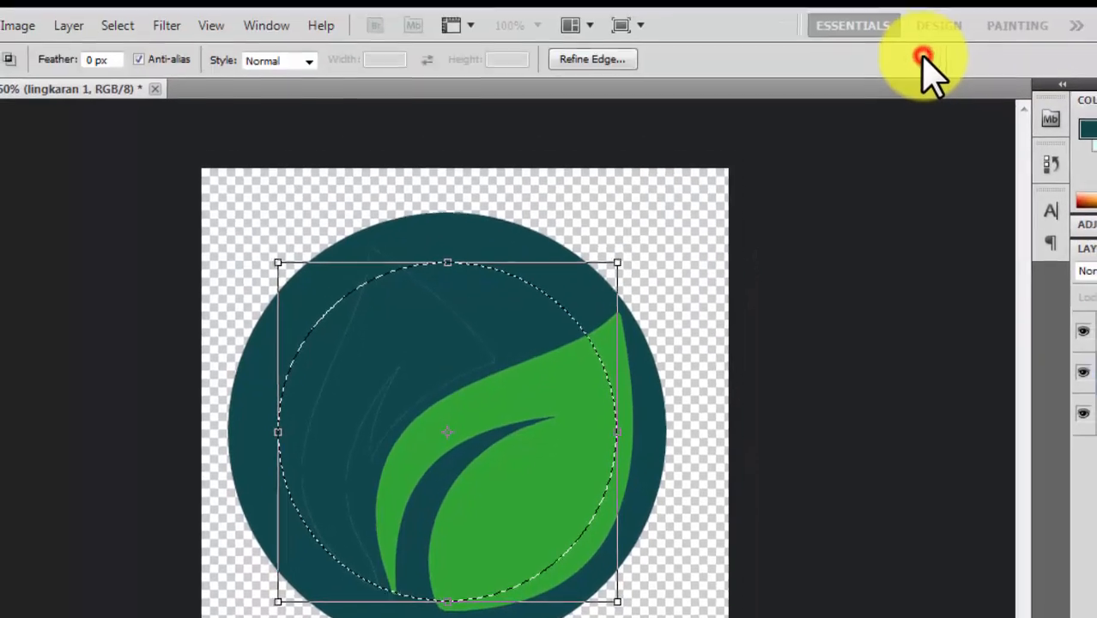
pyautogui.click(924, 56)
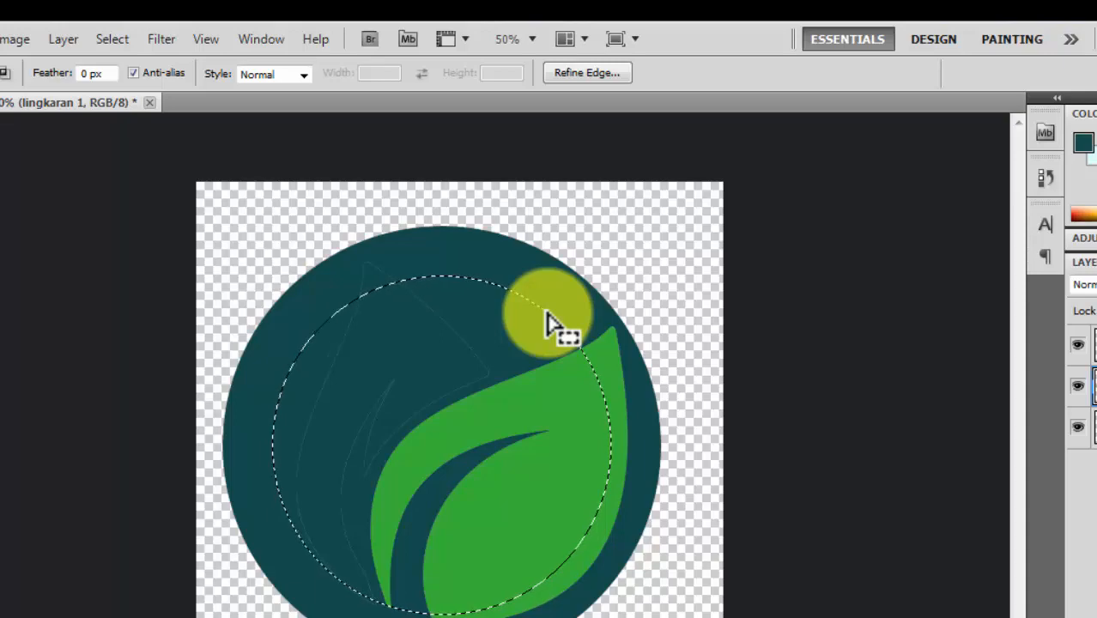
pyautogui.press('Delete')
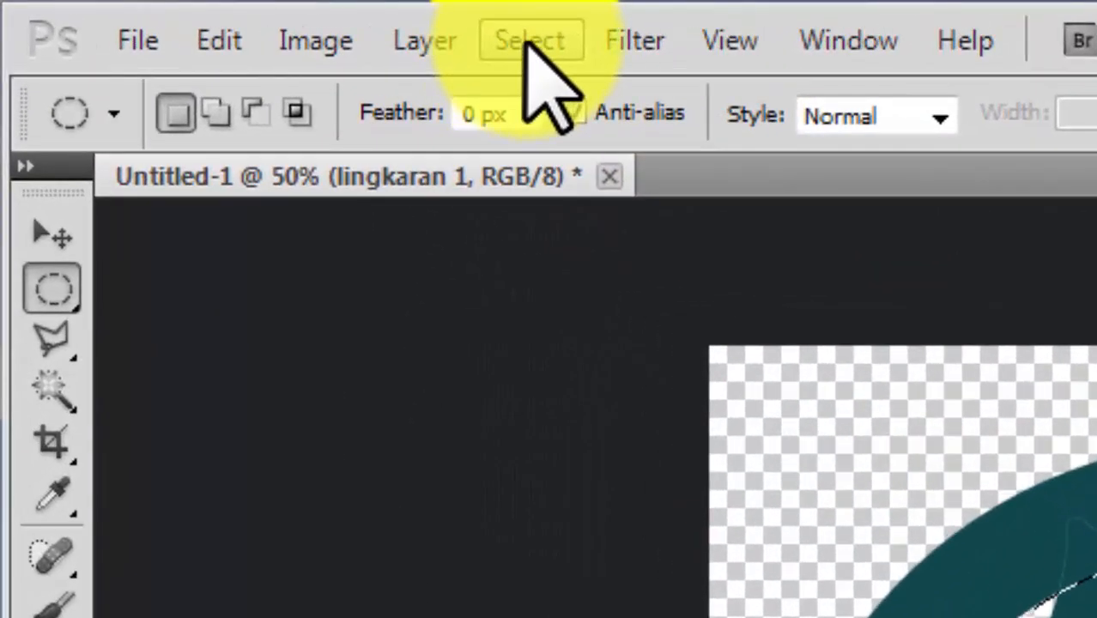
# Save the inner circle selection as a new channel named lingkaran and deselect it
pyautogui.click(528, 41)
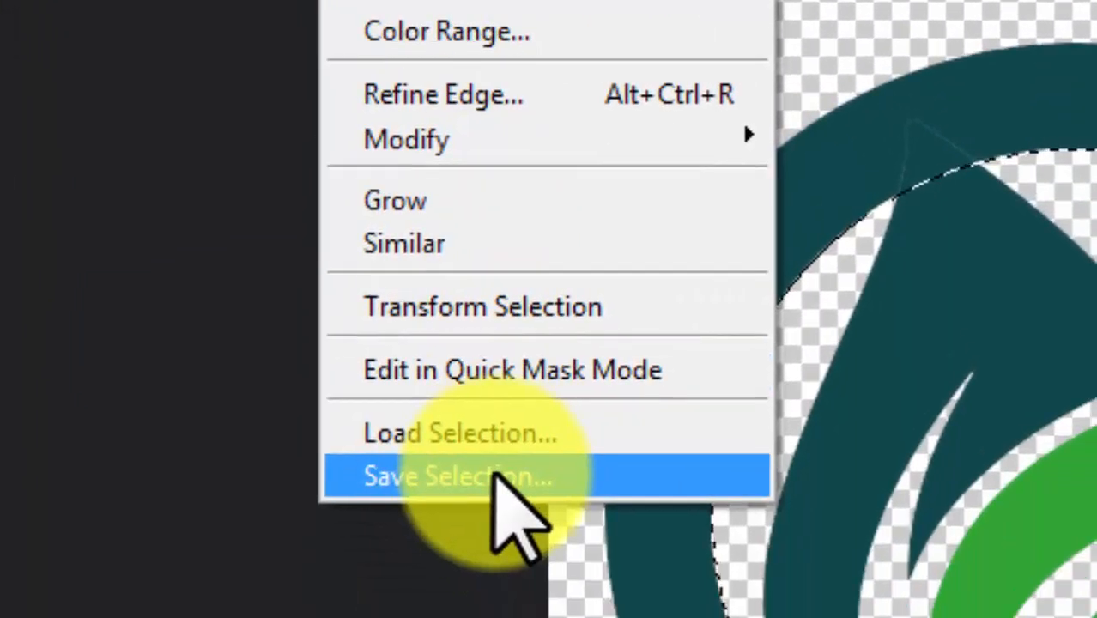
pyautogui.click(496, 475)
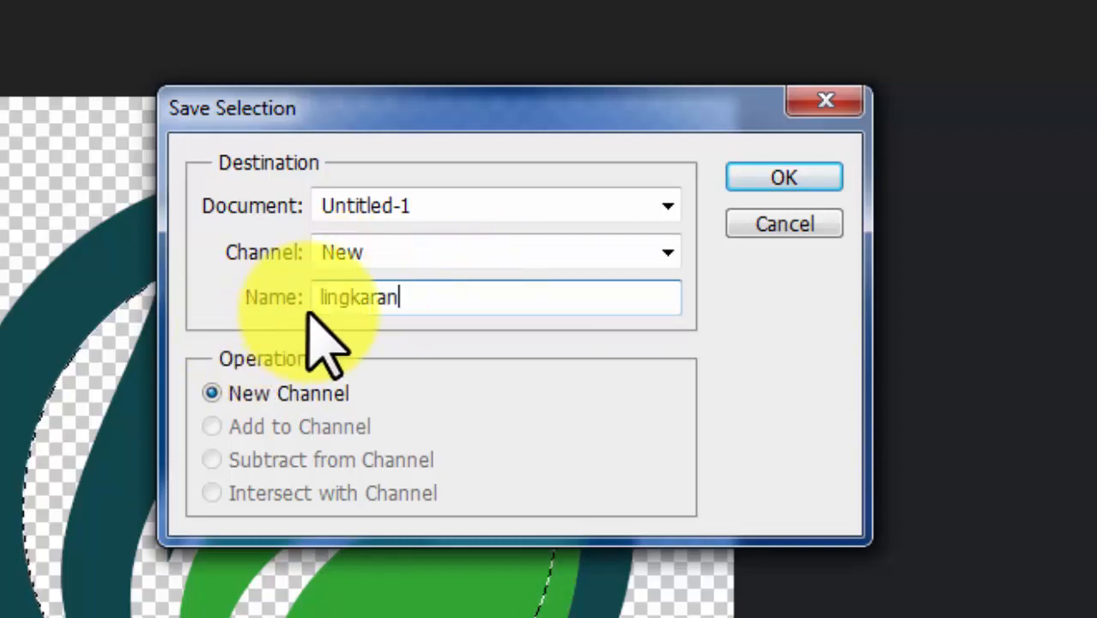
pyautogui.click(753, 176)
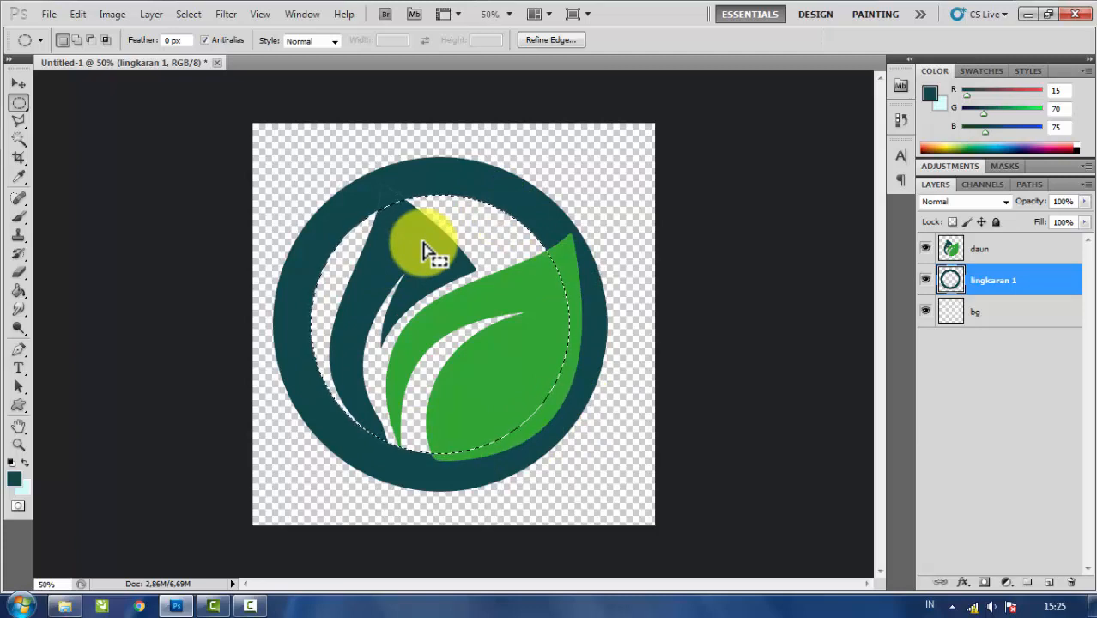
pyautogui.hotkey('ctrl', 'd')
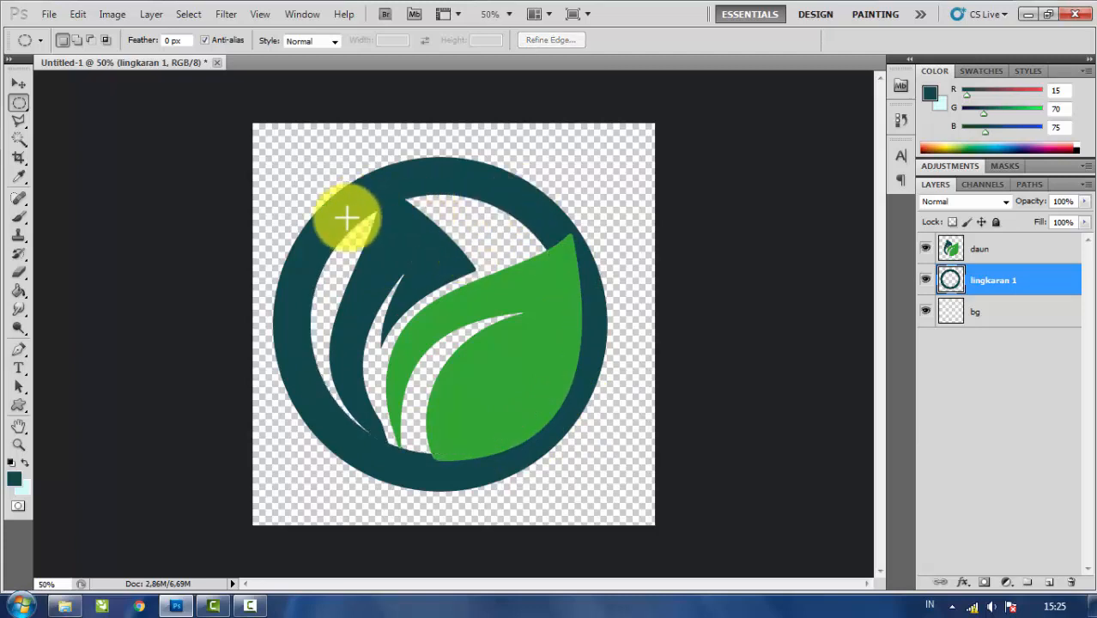
# Move the daun leaf artwork up and to the left so the dark leaf overlaps the ring's left side
pyautogui.click(953, 280)
pyautogui.click(949, 241)
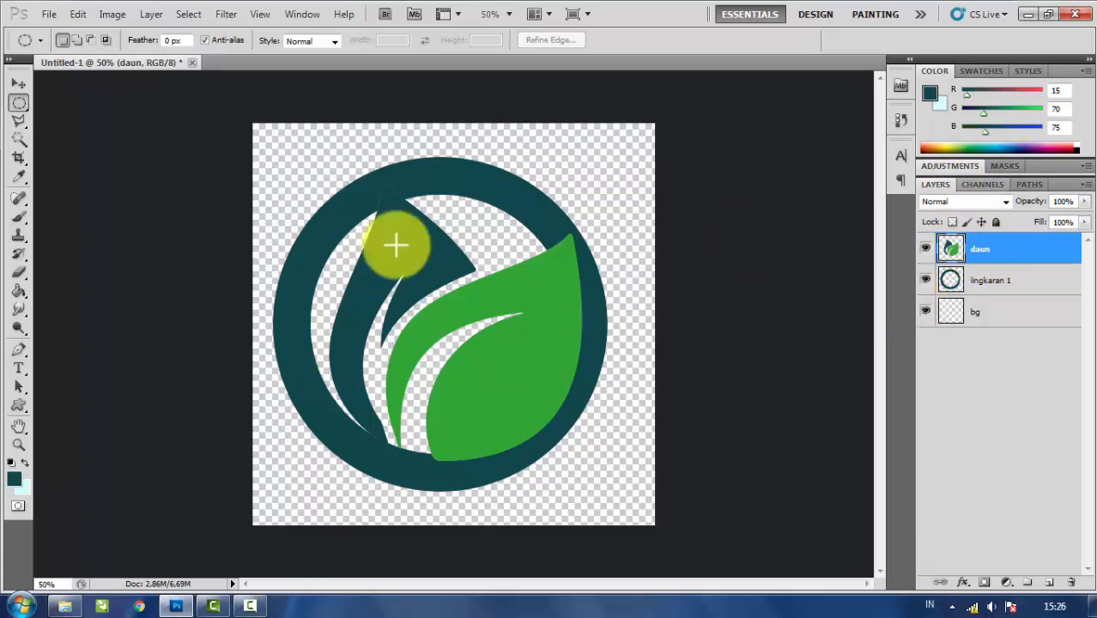
pyautogui.click(22, 85)
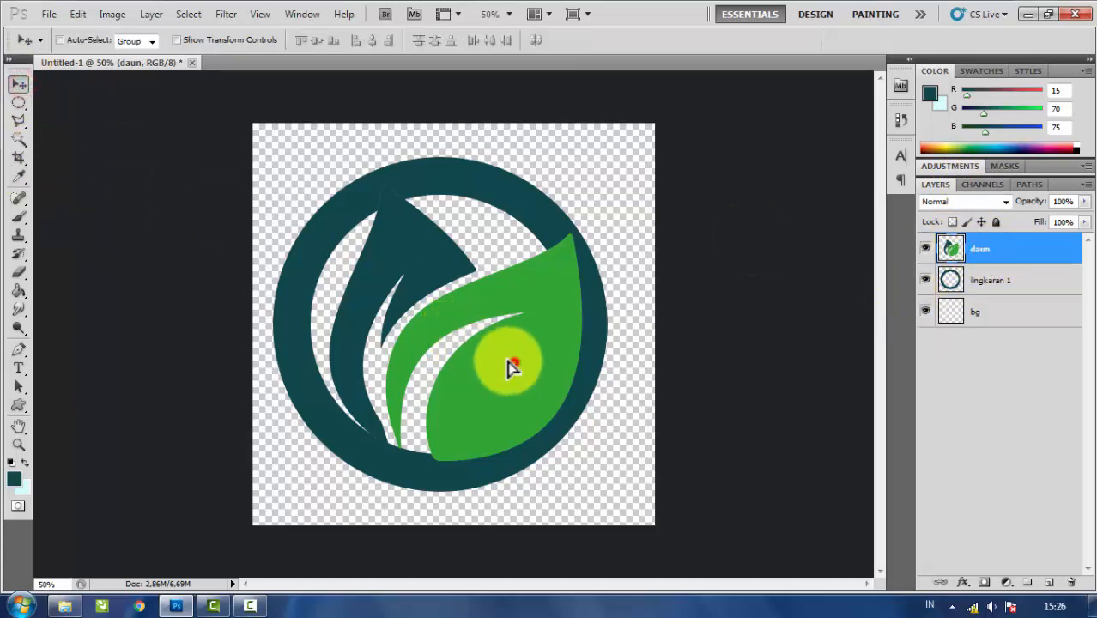
pyautogui.moveTo(509, 370); pyautogui.dragTo(462, 315)
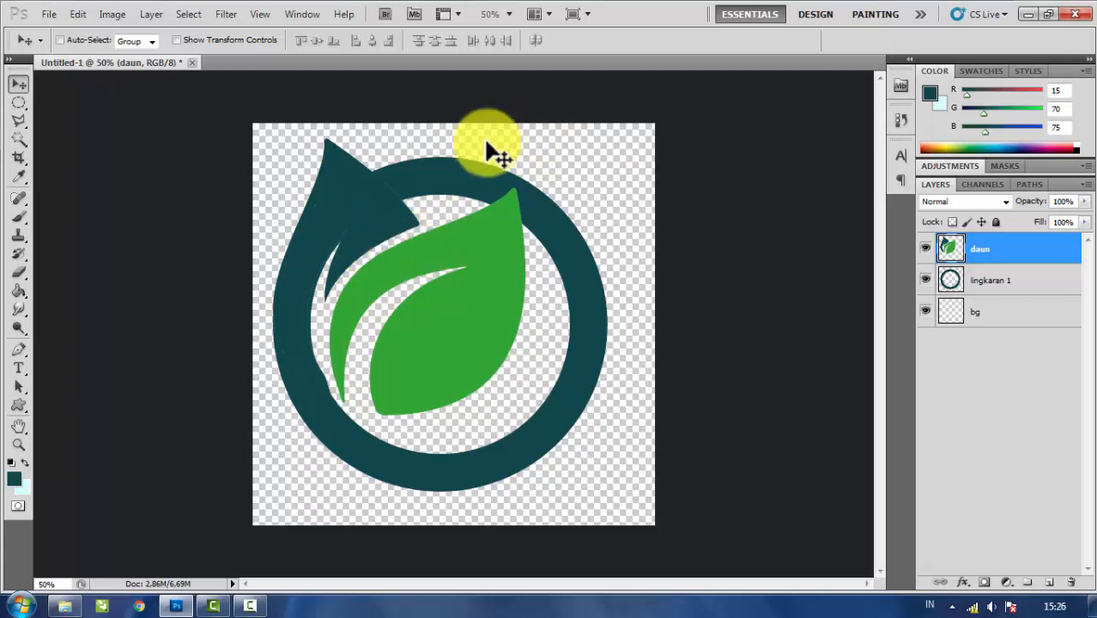
# Nudge the daun artwork horizontally until the dark leaf's outer curve lines up with the ring's left edge
pyautogui.press('Left')
pyautogui.press('Left')
pyautogui.press('Left')
pyautogui.press('Left')
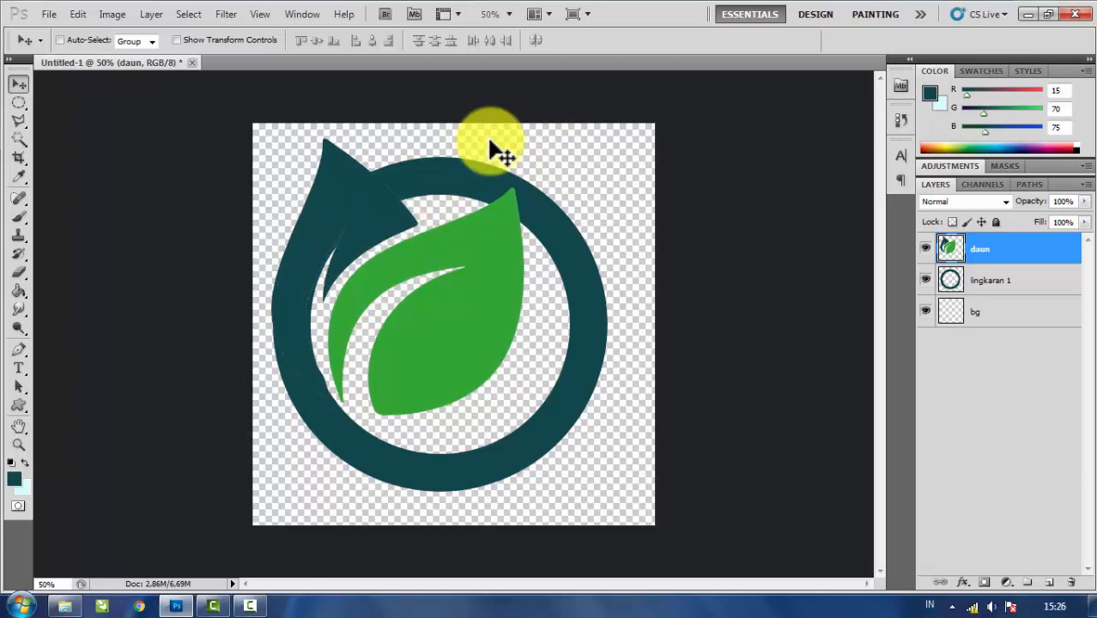
pyautogui.press('Right')
pyautogui.press('Right')
pyautogui.press('Right')
pyautogui.press('Right')
pyautogui.press('Right')
pyautogui.press('Right')
pyautogui.press('Right')
pyautogui.press('Right')
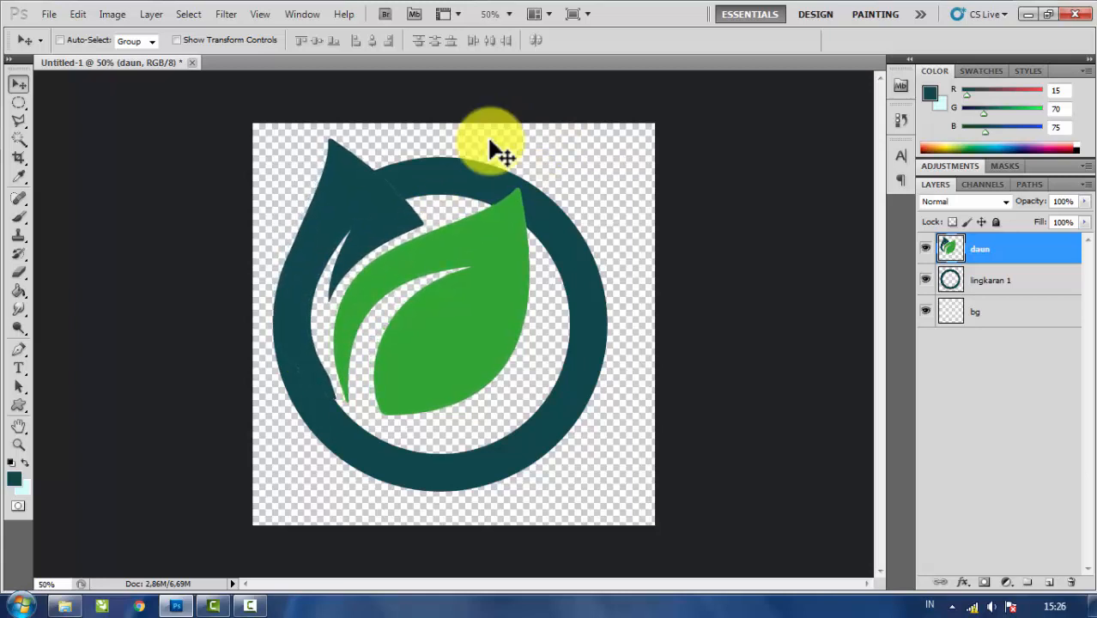
pyautogui.press('Right')
pyautogui.press('Right')
pyautogui.press('Right')
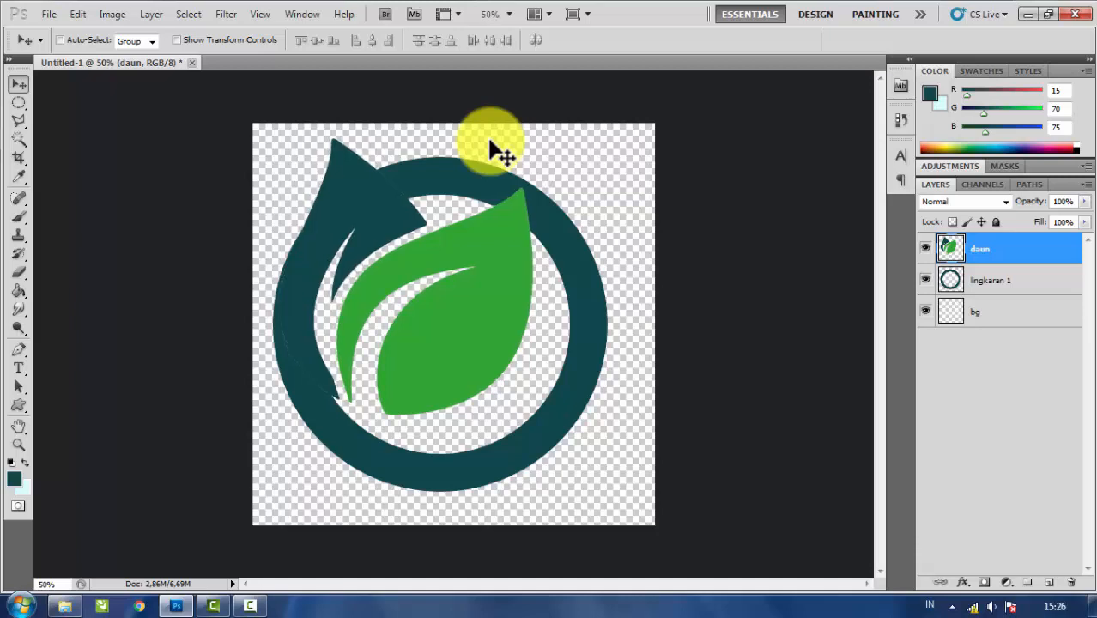
pyautogui.press('Left')
pyautogui.press('Left')
pyautogui.press('Left')
pyautogui.press('Left')
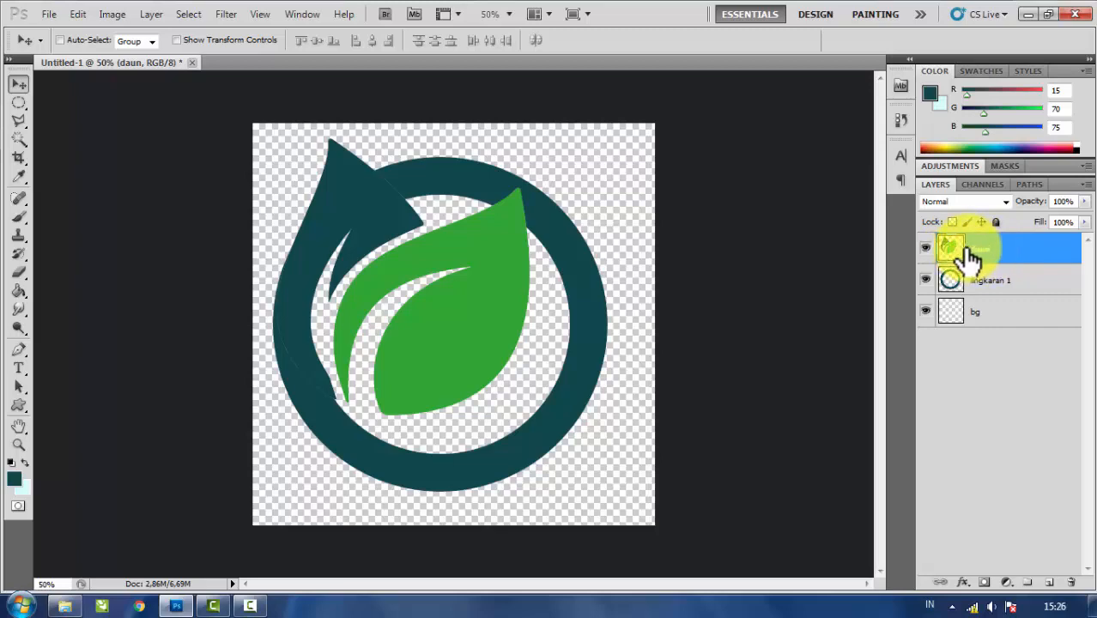
# Duplicate the daun layer, hide the original, keep the copy selected and dismiss the Windows color scheme prompt
pyautogui.hotkey('ctrl', 'j')
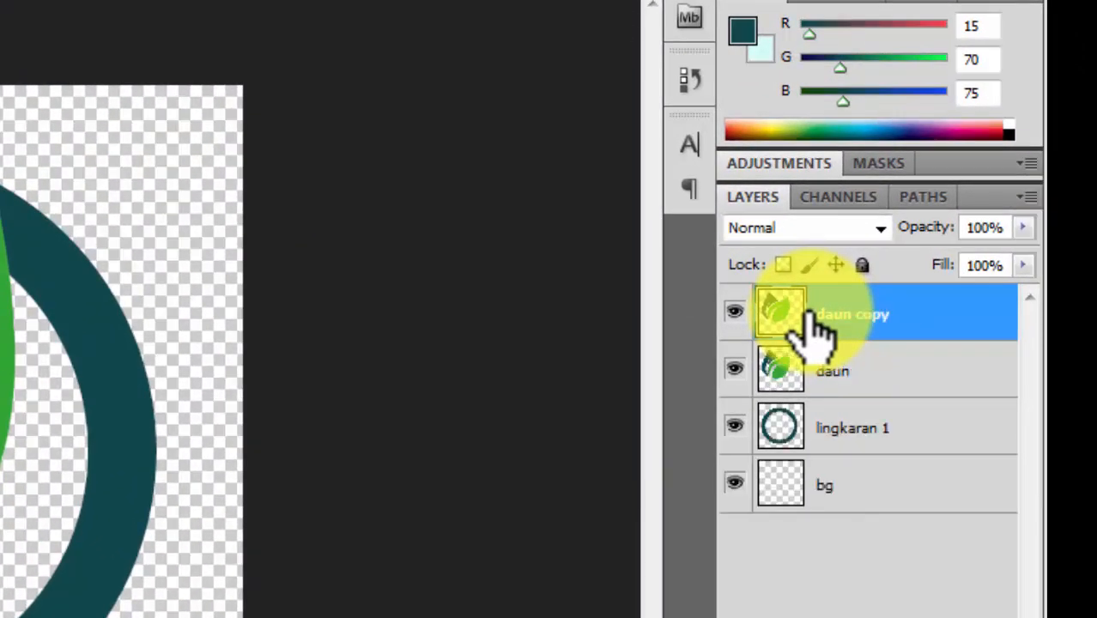
pyautogui.click(737, 369)
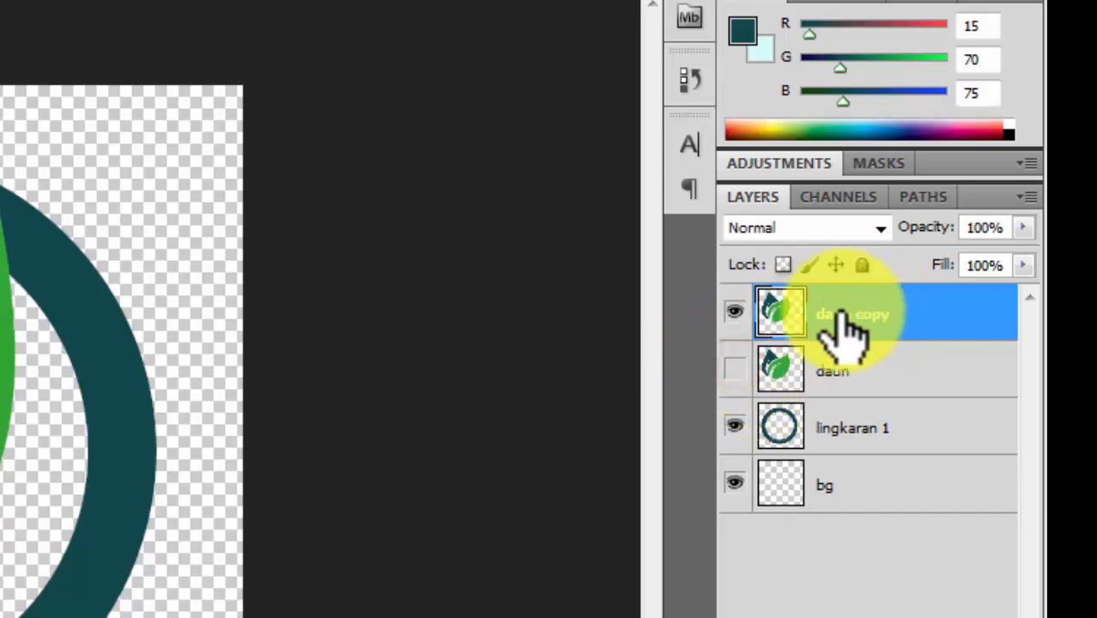
pyautogui.click(852, 312)
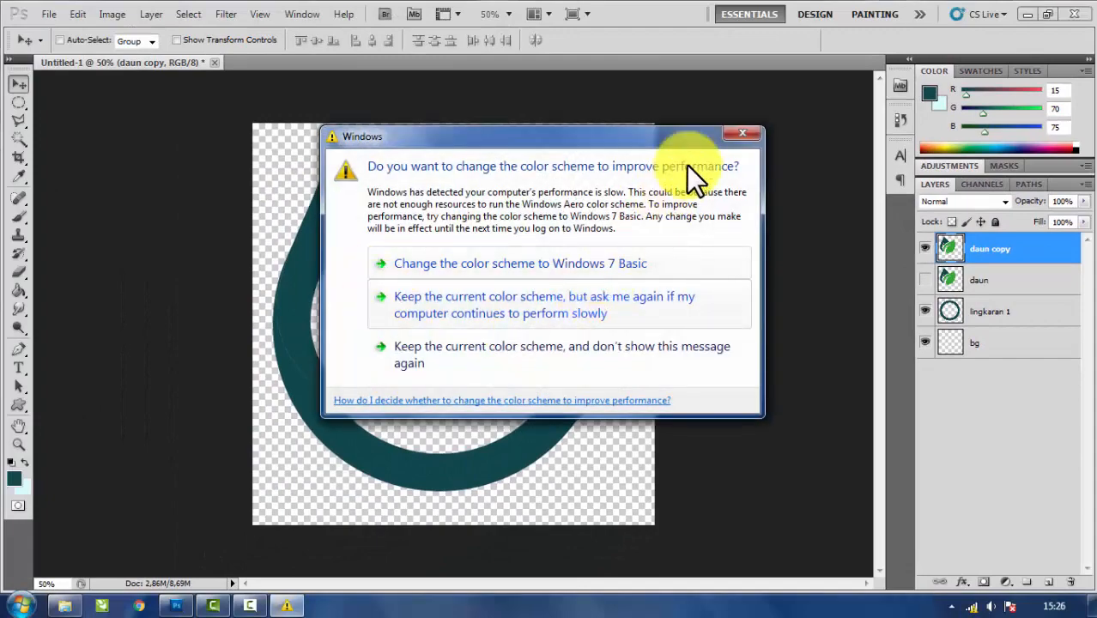
pyautogui.click(740, 132)
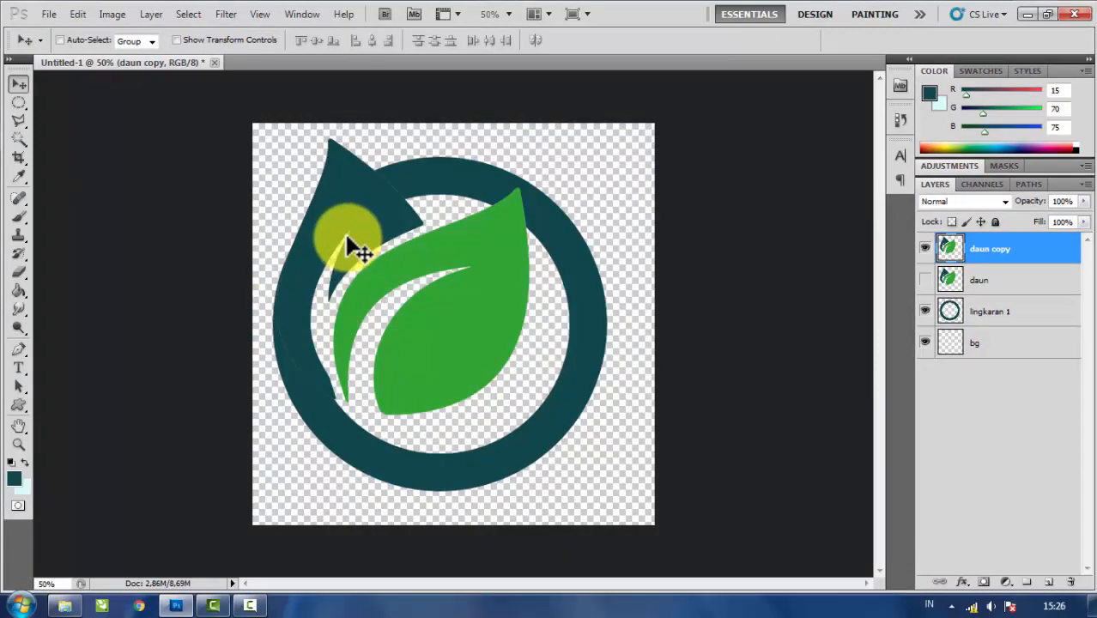
# Lower the fill of the daun copy layer so the leaves become semi-transparent over the ring
pyautogui.click(1084, 222)
pyautogui.click(1055, 237)
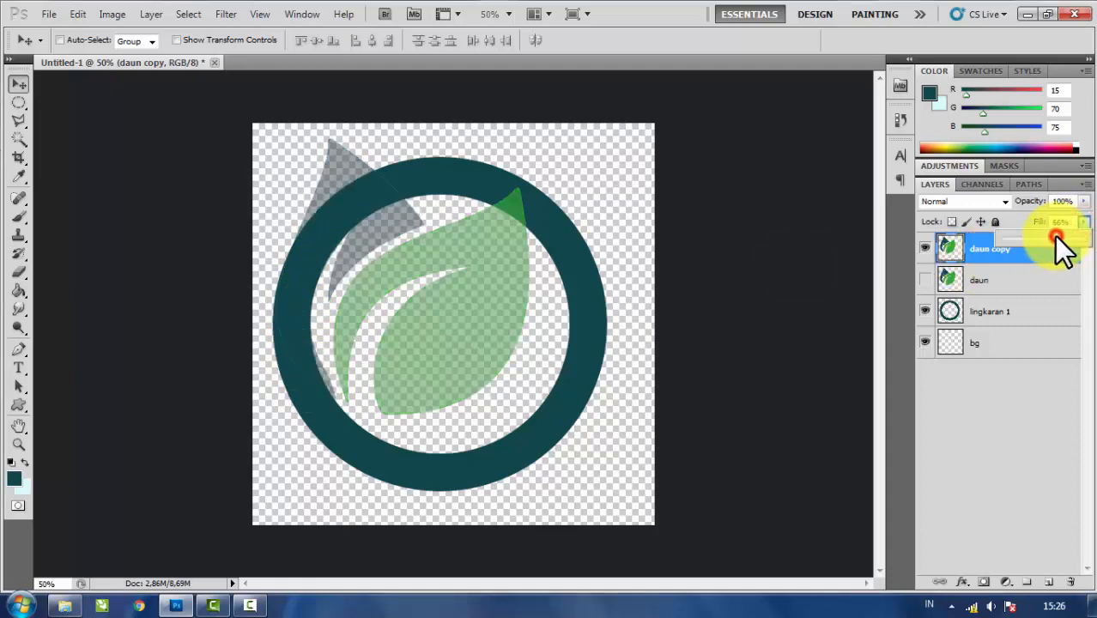
pyautogui.click(1059, 235)
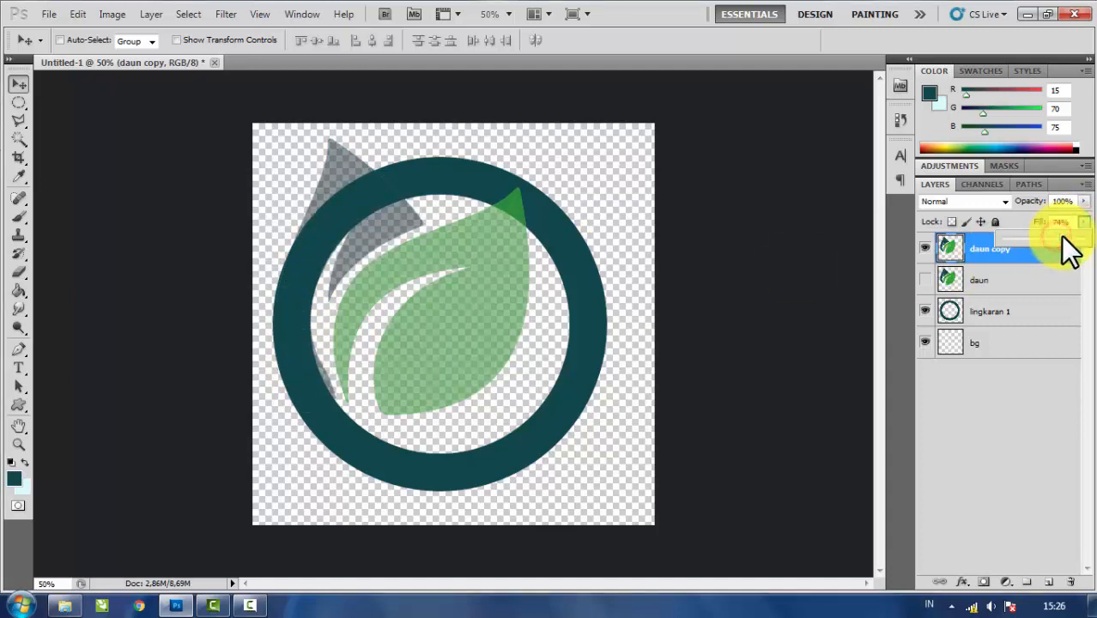
# Draw a closed Pen path around the dark leaf sliver protruding inside the ring's lower-left inner edge
pyautogui.click(21, 347)
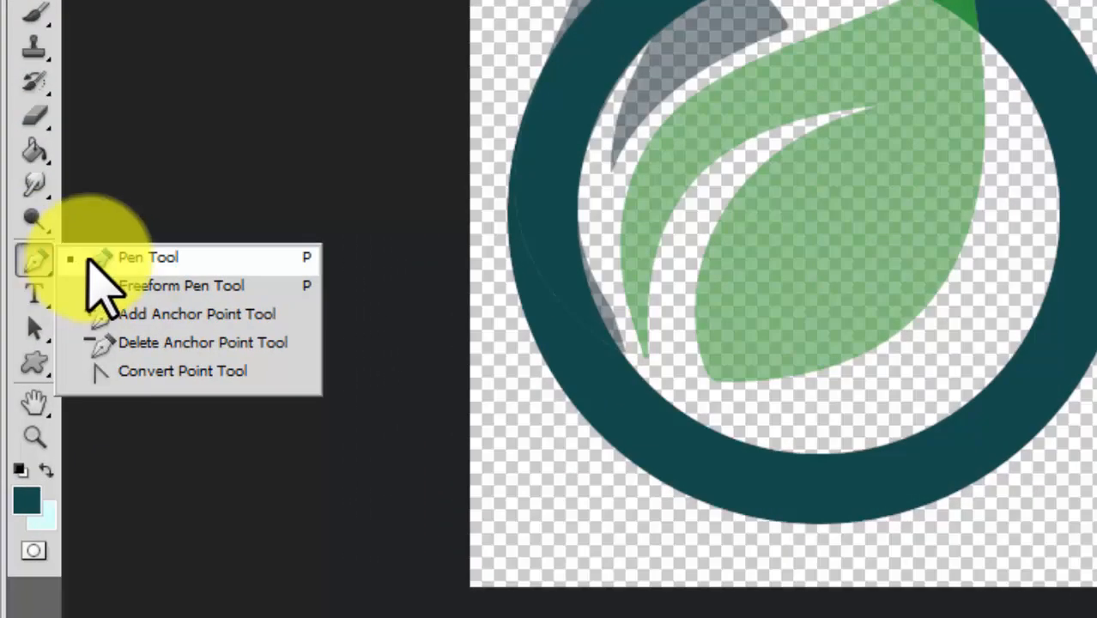
pyautogui.click(92, 256)
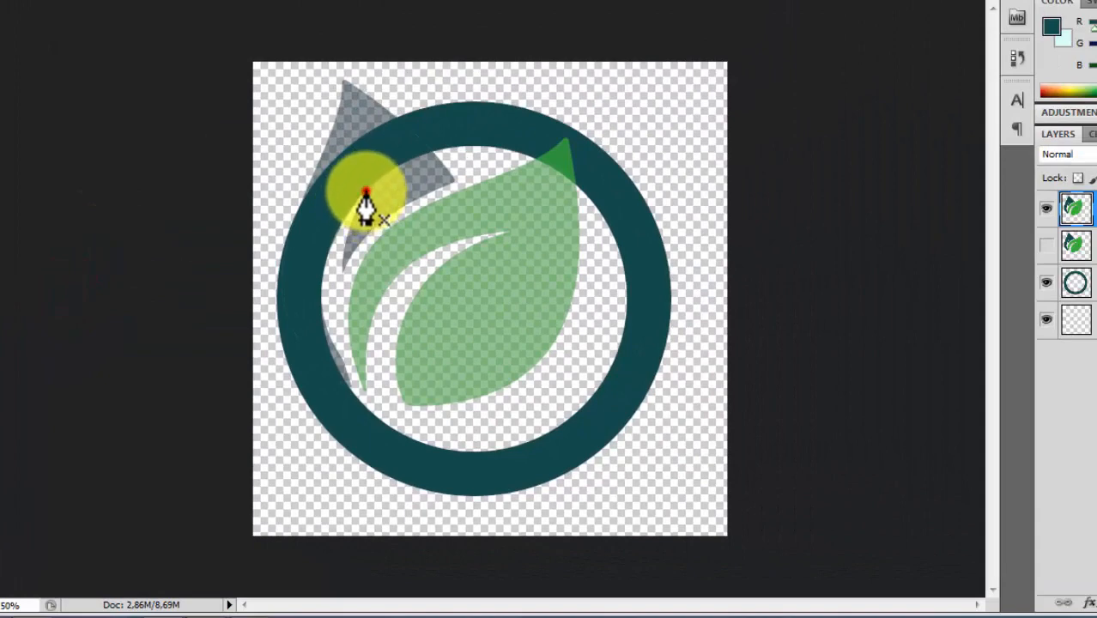
pyautogui.click(365, 191)
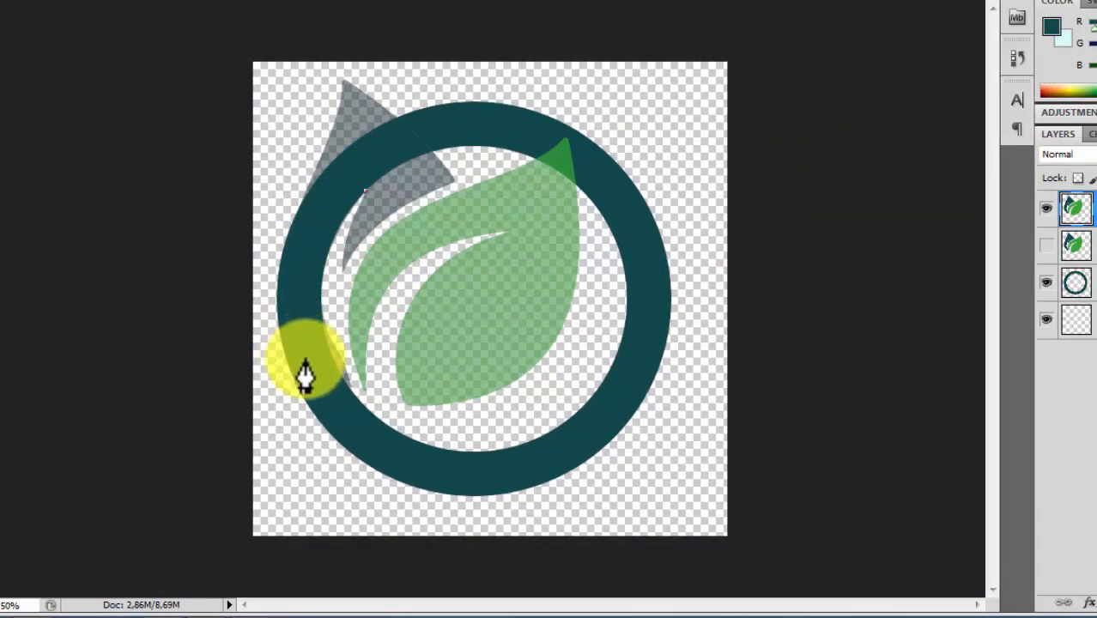
pyautogui.moveTo(311, 363); pyautogui.dragTo(351, 473)
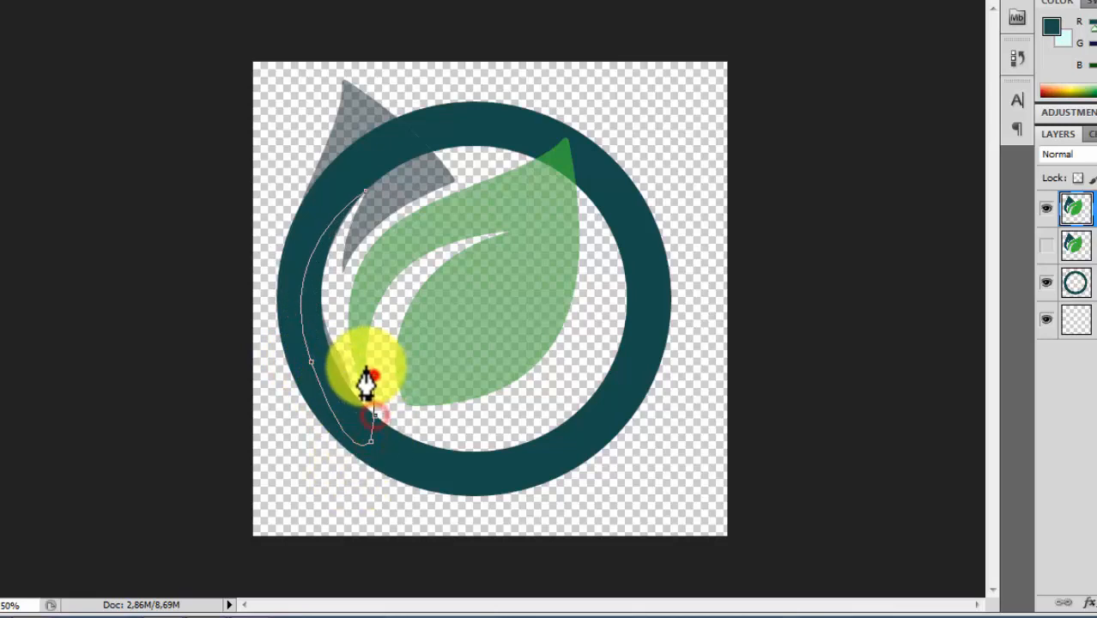
pyautogui.moveTo(374, 375); pyautogui.dragTo(351, 378)
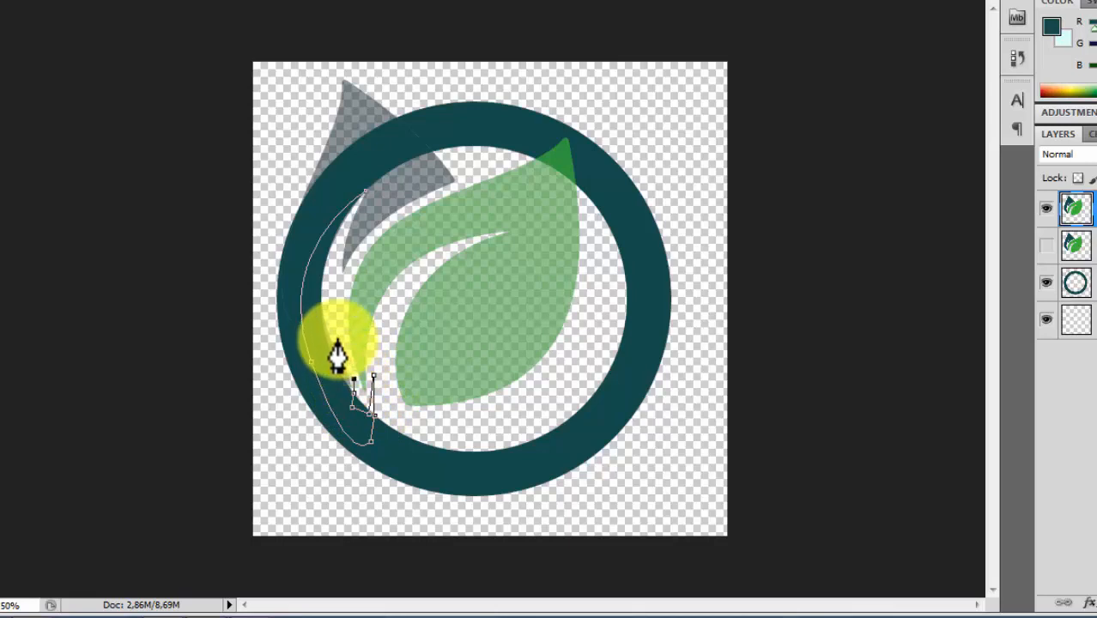
pyautogui.click(326, 302)
pyautogui.click(337, 240)
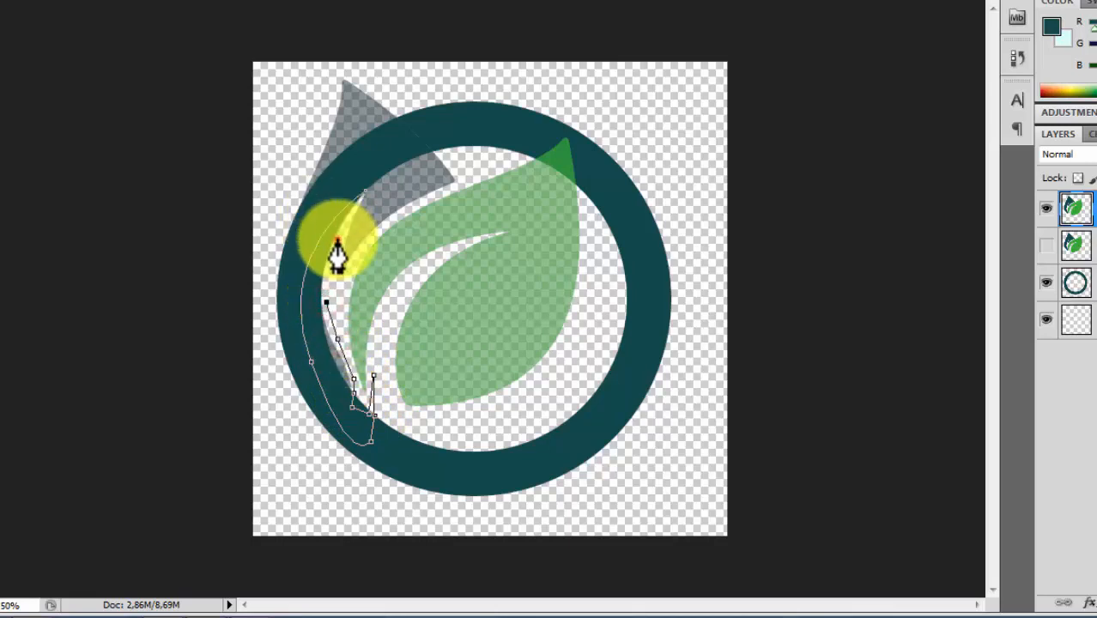
pyautogui.click(364, 191)
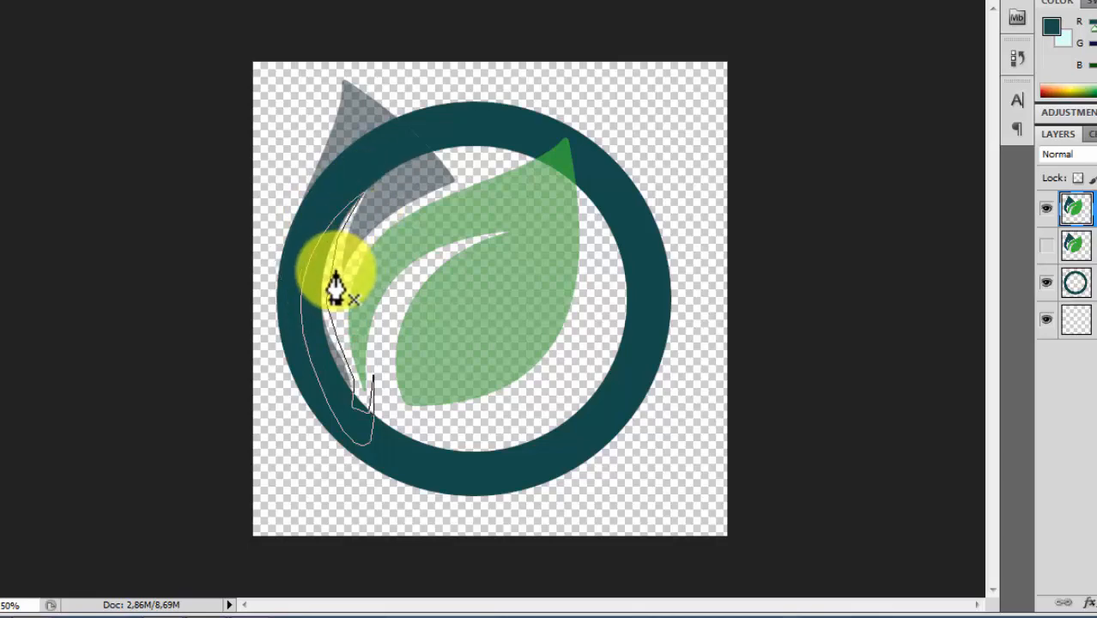
# Convert the path to a selection with 0-pixel feather to delete the enclosed leaf sliver, and restore the daun copy layer's fill to 100%
pyautogui.rightClick(313, 261)
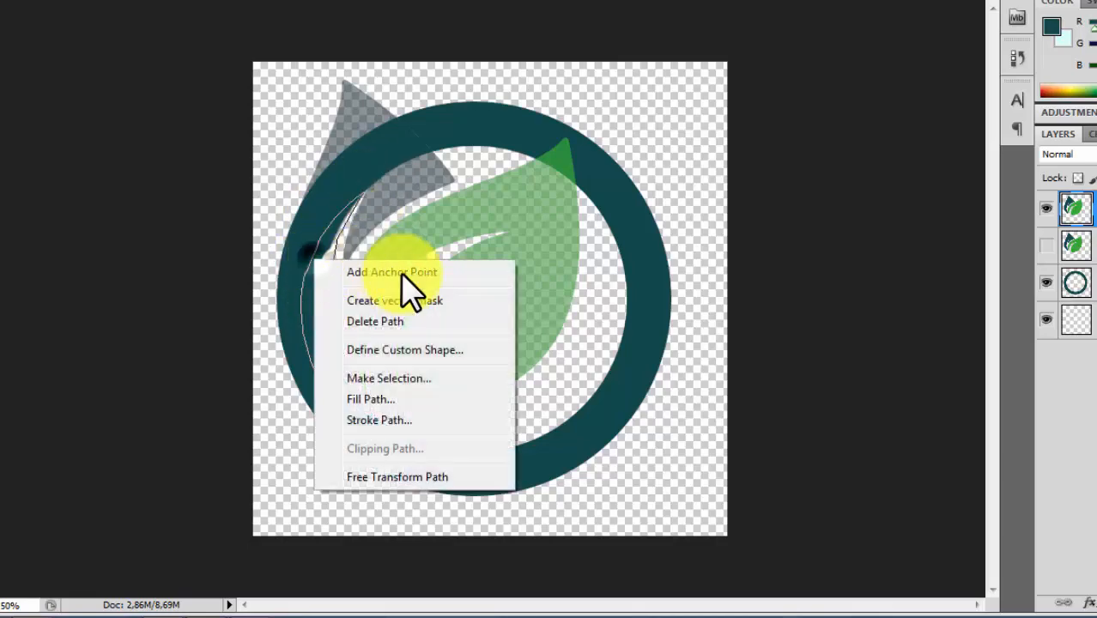
pyautogui.click(426, 379)
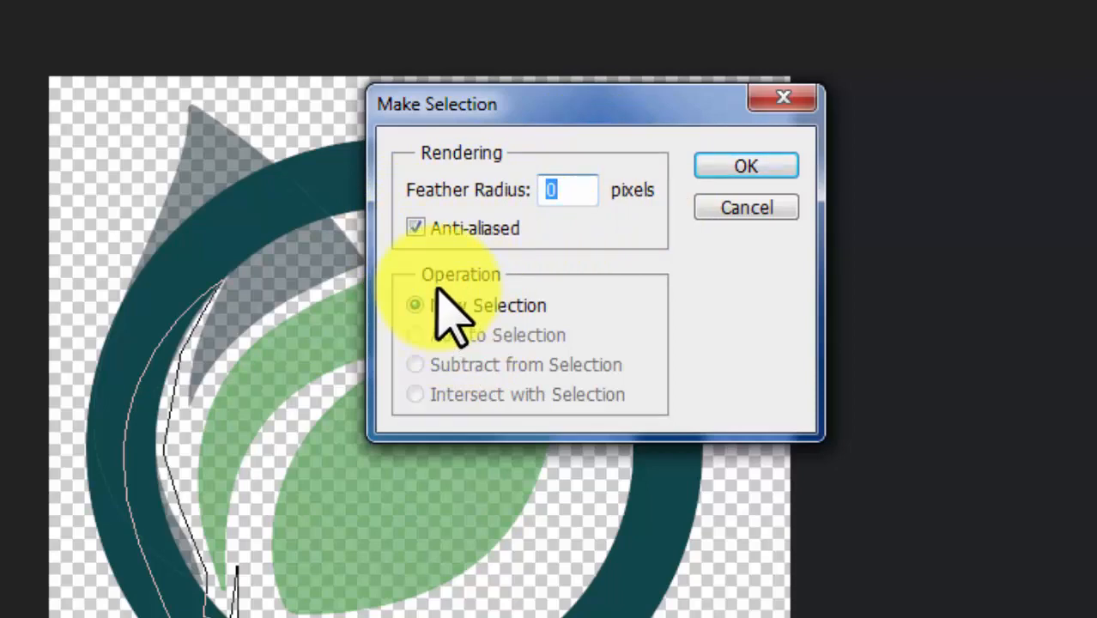
pyautogui.click(746, 167)
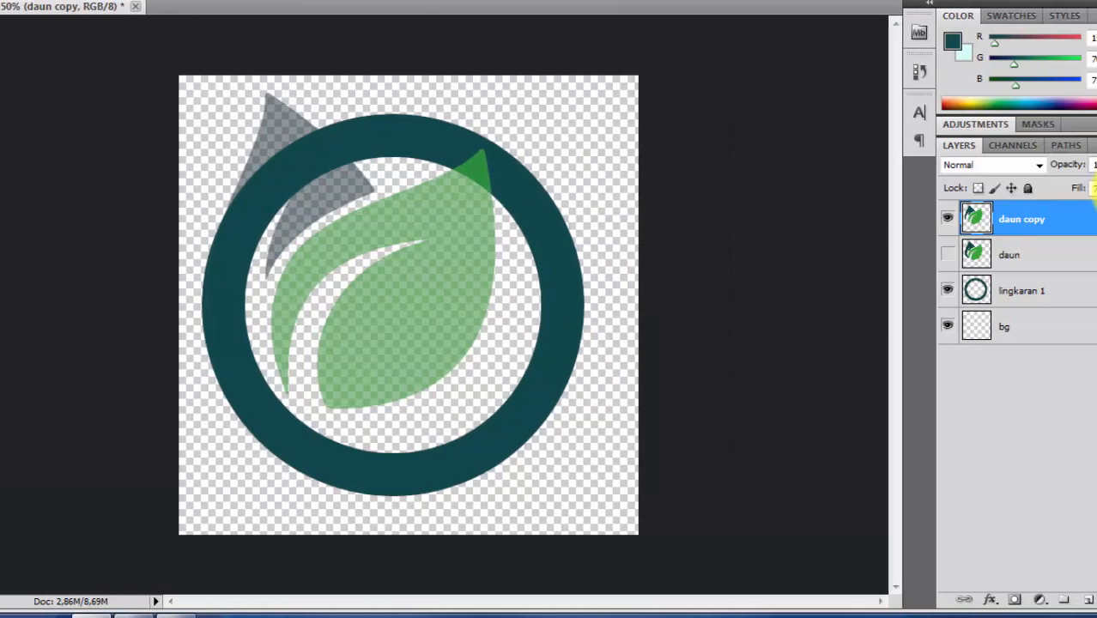
pyautogui.click(1082, 189)
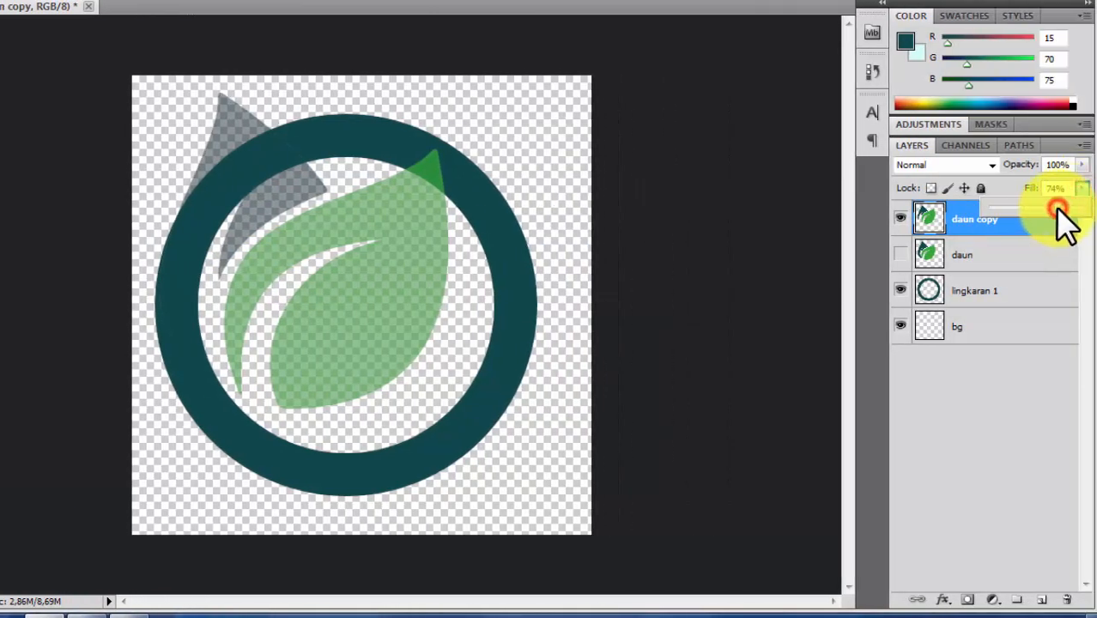
pyautogui.moveTo(1055, 207); pyautogui.dragTo(1088, 212)
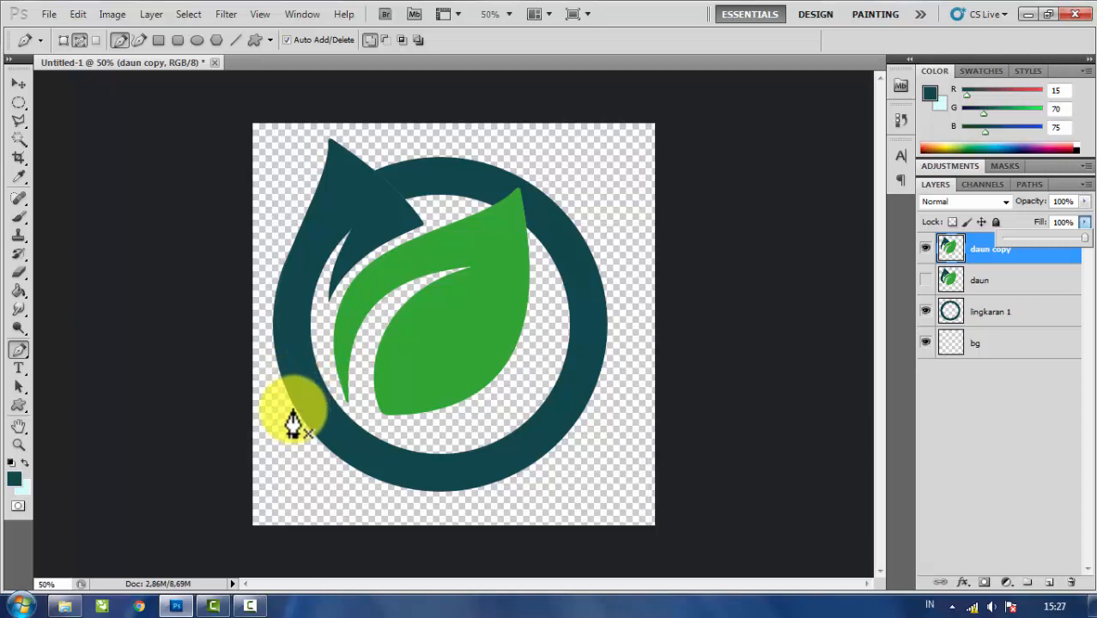
# Outline the dark leaf's excess along the ring's outer left edge with a Pen path and delete it through a 0-pixel-feather selection
pyautogui.click(301, 393)
pyautogui.click(304, 388)
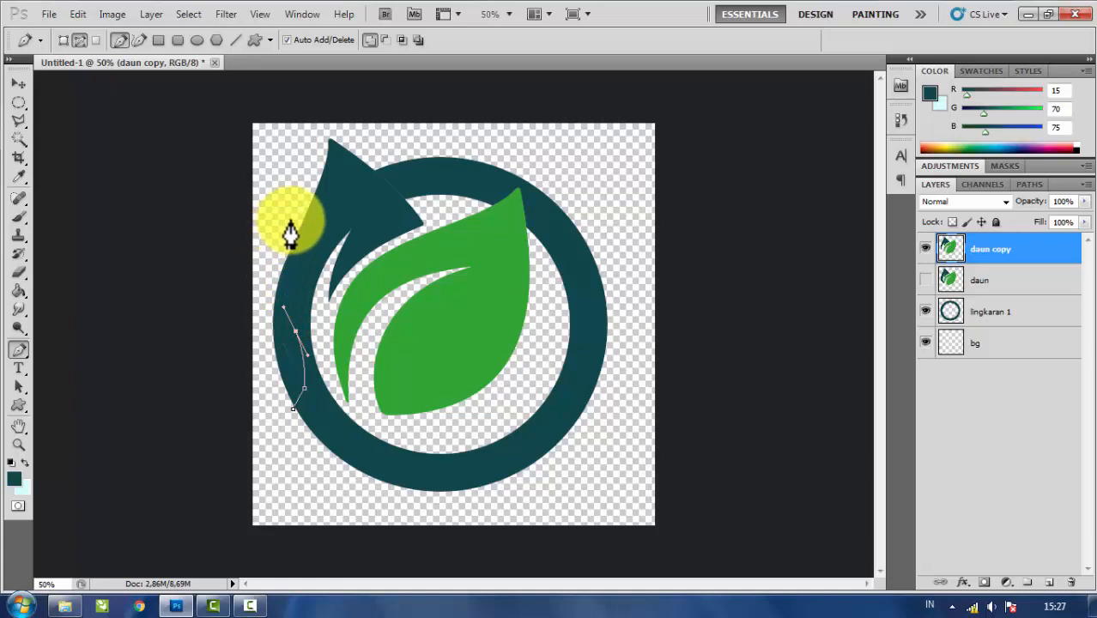
pyautogui.moveTo(273, 248); pyautogui.dragTo(283, 245)
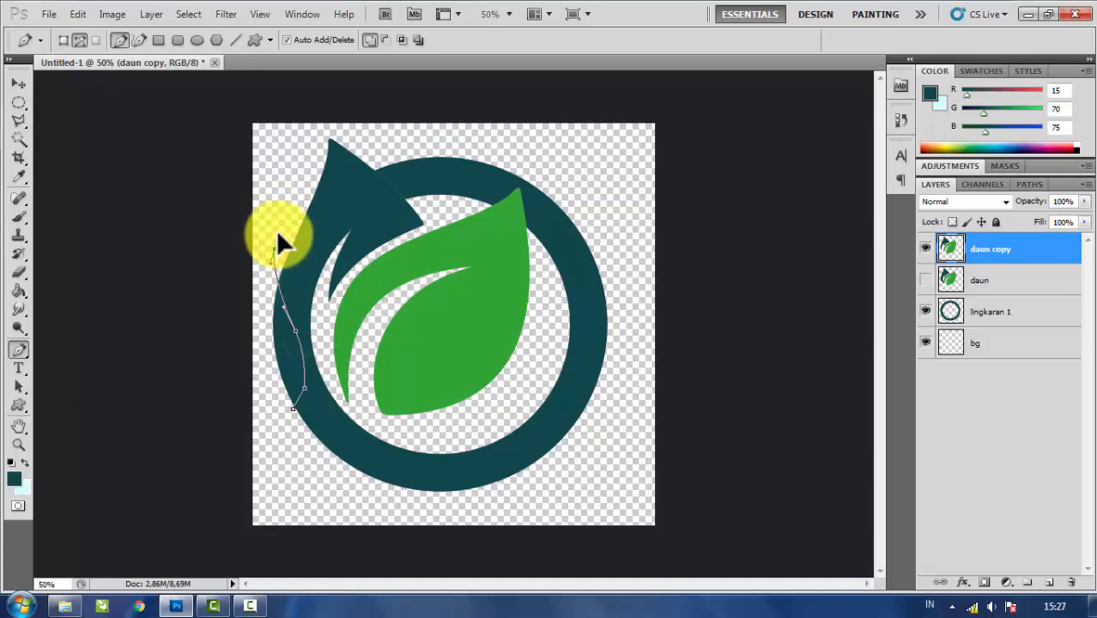
pyautogui.click(268, 388)
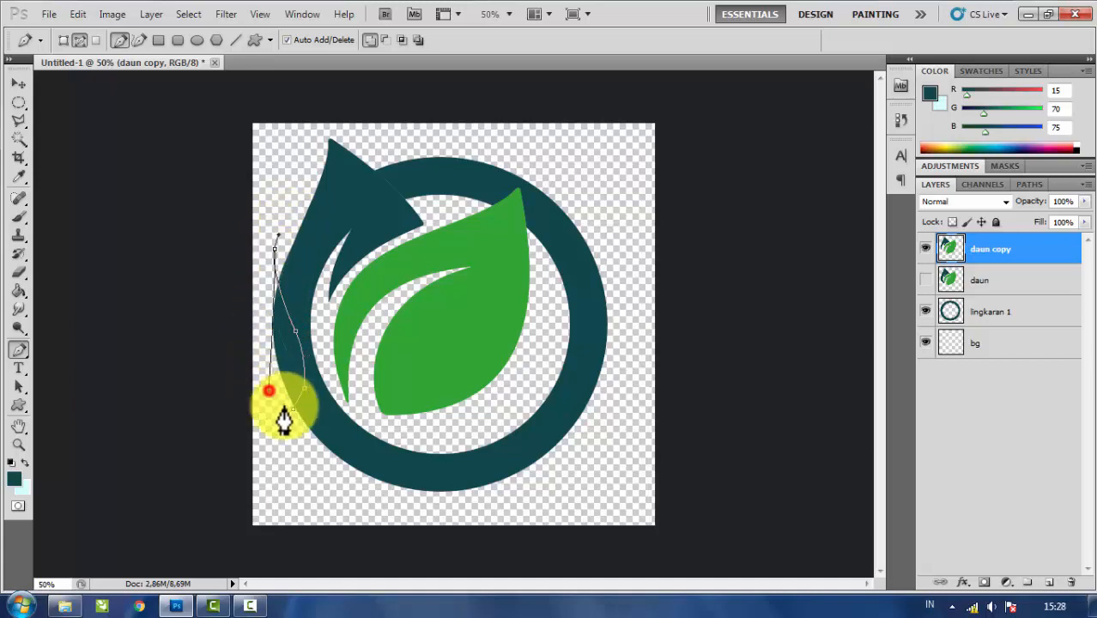
pyautogui.rightClick(284, 355)
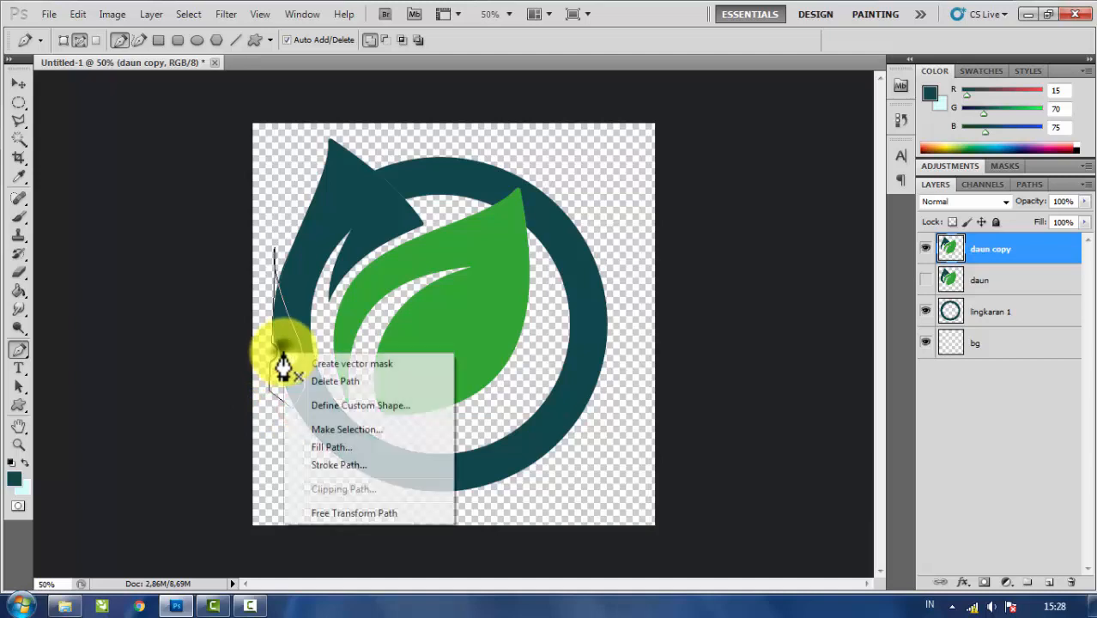
pyautogui.click(353, 428)
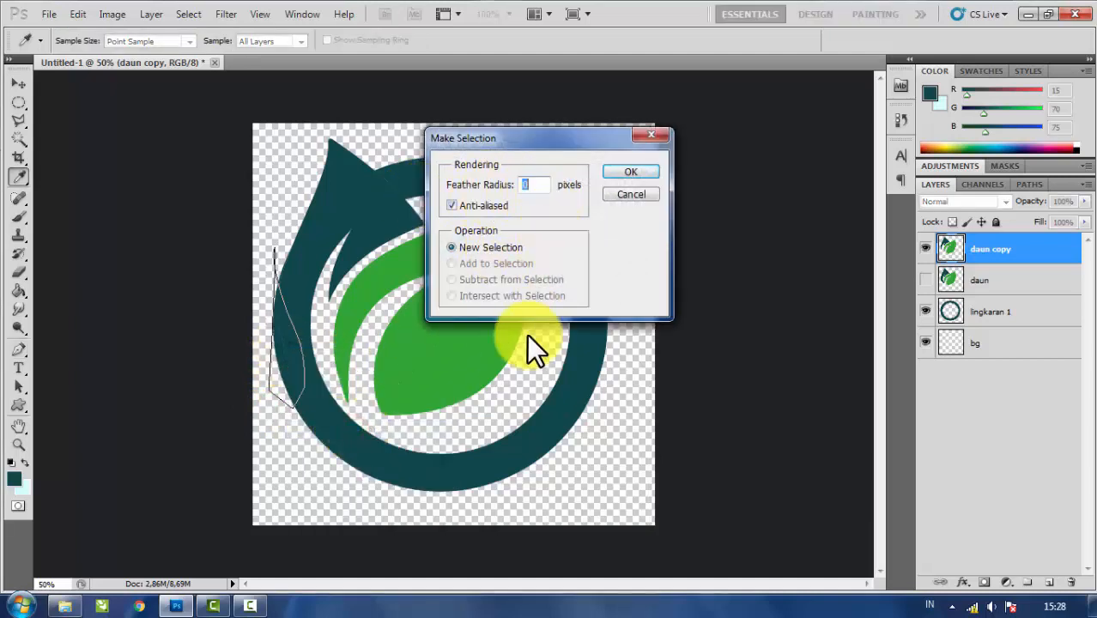
pyautogui.click(620, 172)
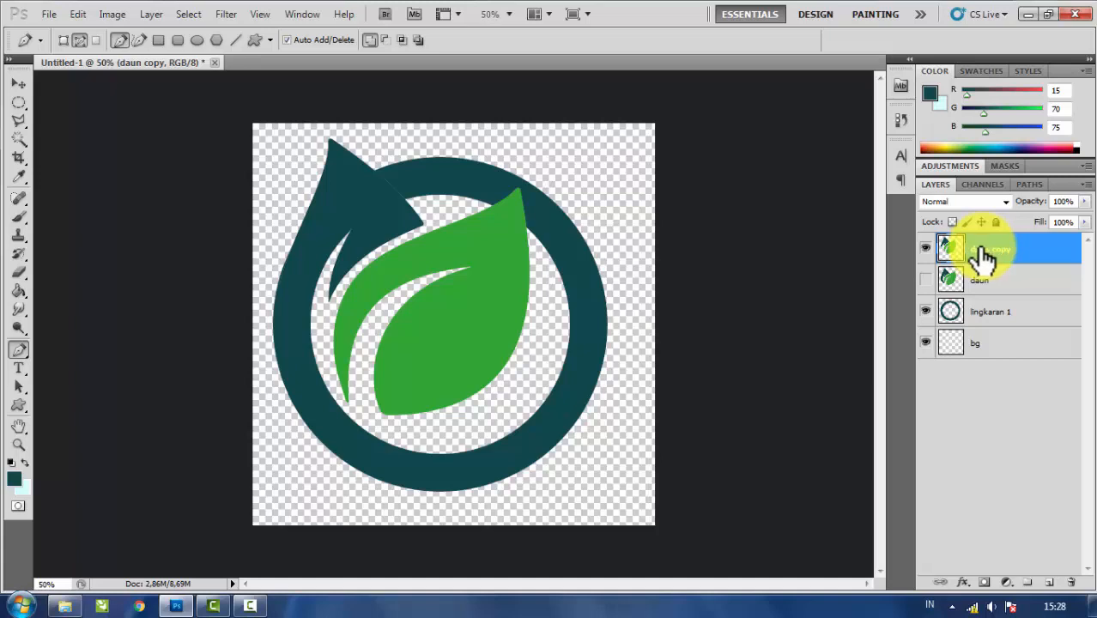
pyautogui.click(18, 86)
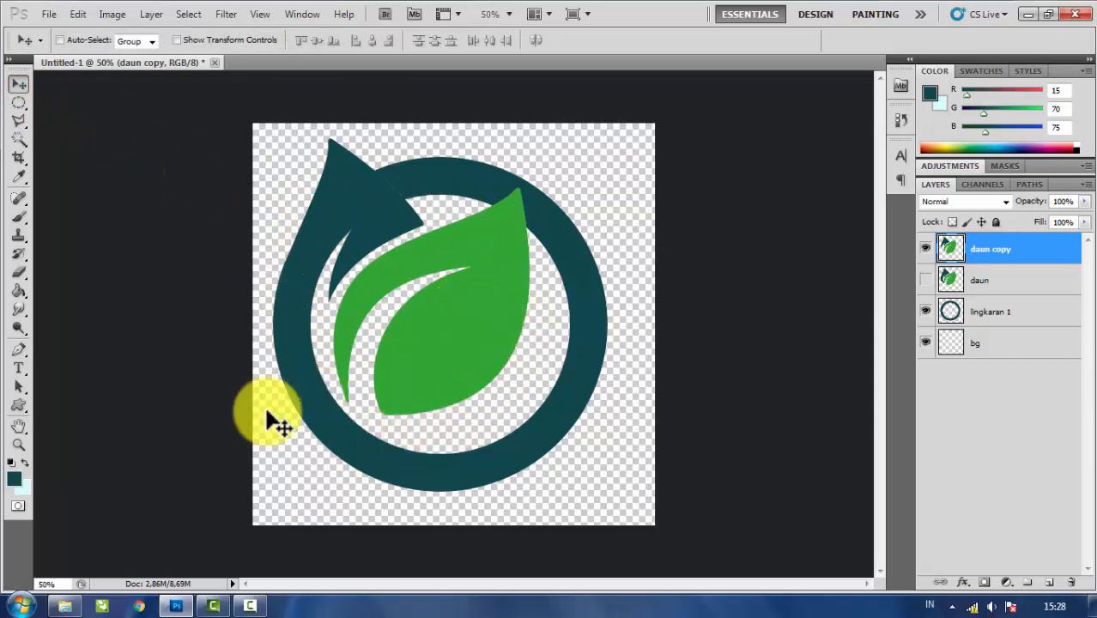
# Set up the Type tool with Times New Roman, Bold style and a size of 28.99 pt
pyautogui.click(17, 368)
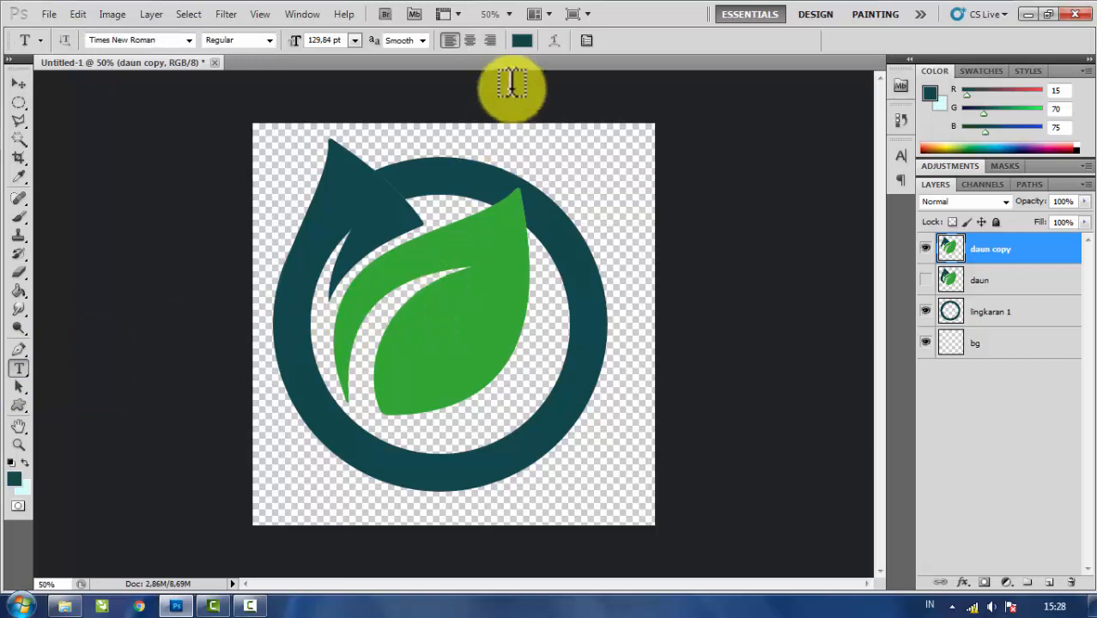
pyautogui.click(523, 42)
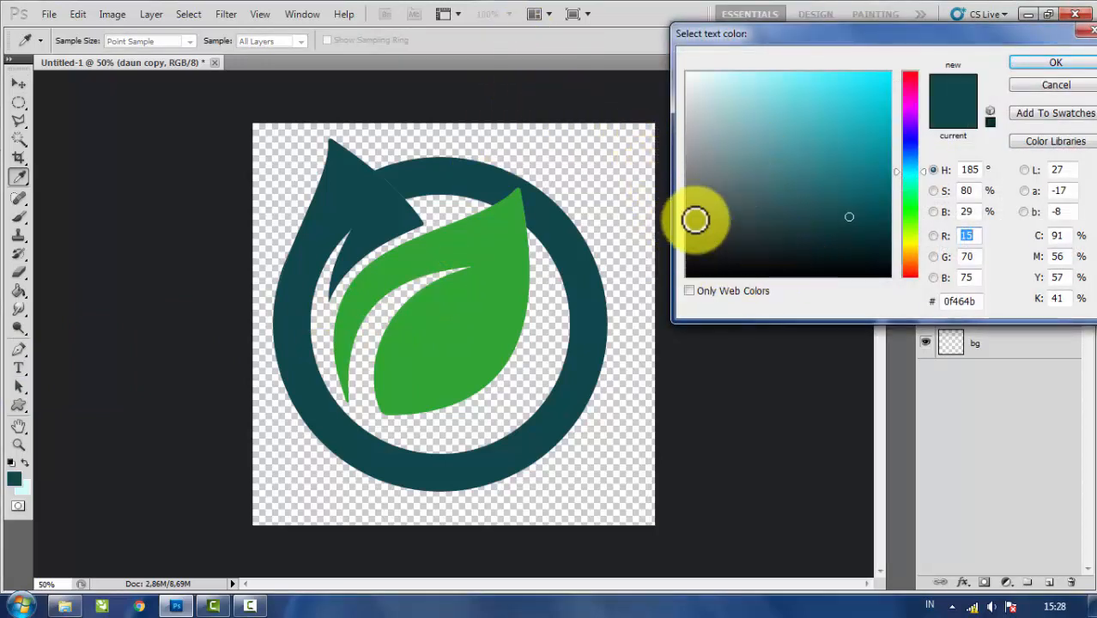
pyautogui.click(1052, 62)
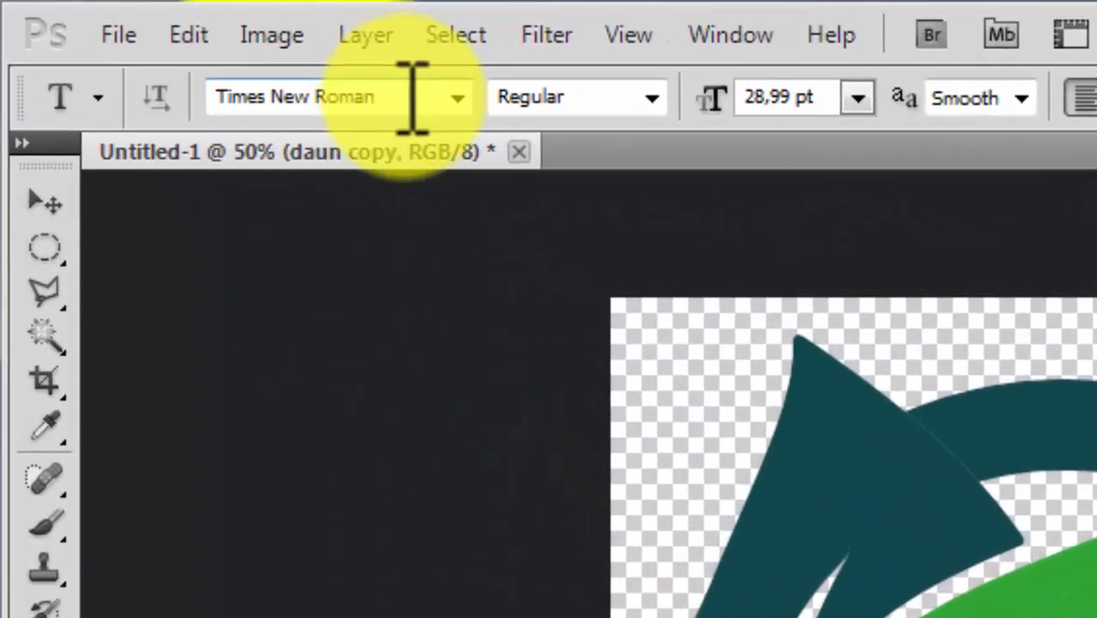
pyautogui.click(141, 39)
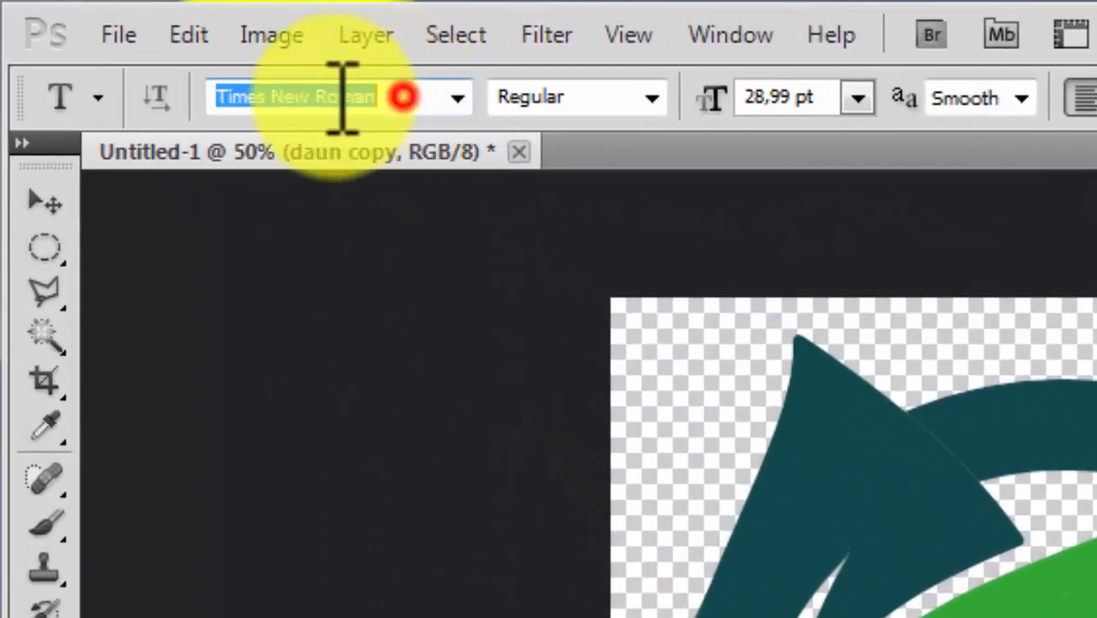
pyautogui.click(656, 93)
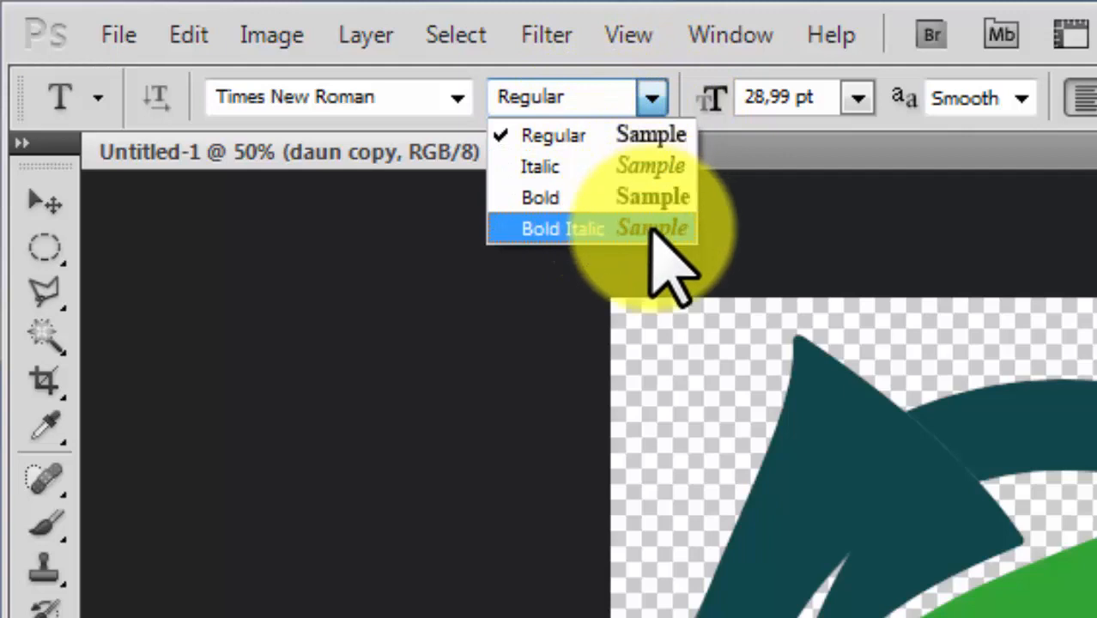
pyautogui.click(640, 197)
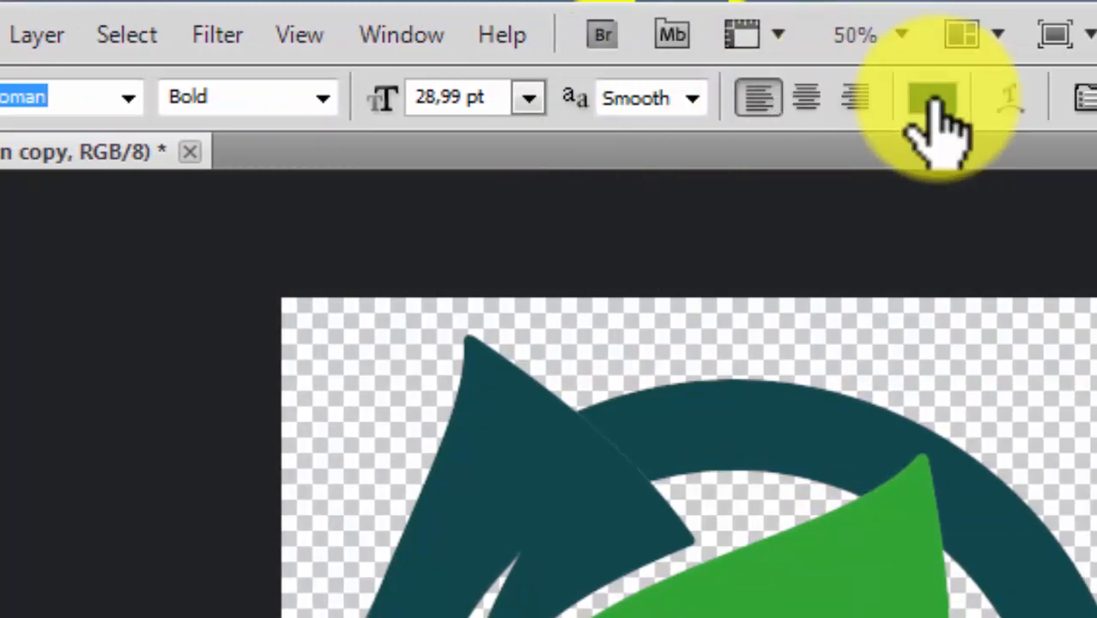
# Set the text color to black and add the letter S on the left part of the green leaf
pyautogui.click(932, 99)
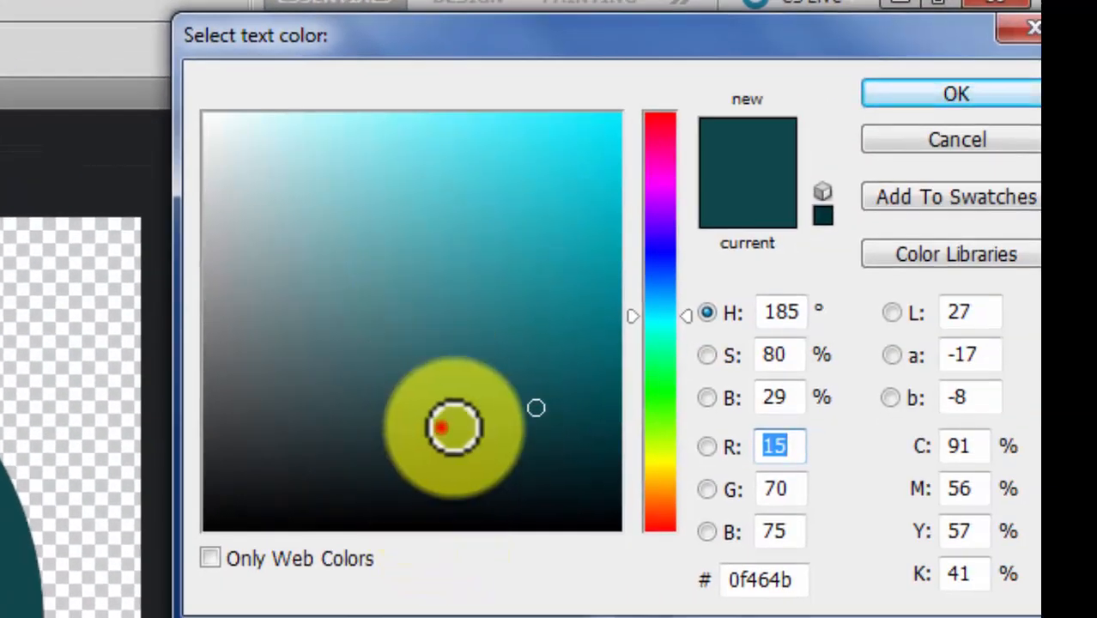
pyautogui.moveTo(536, 407); pyautogui.dragTo(656, 578)
pyautogui.click(961, 94)
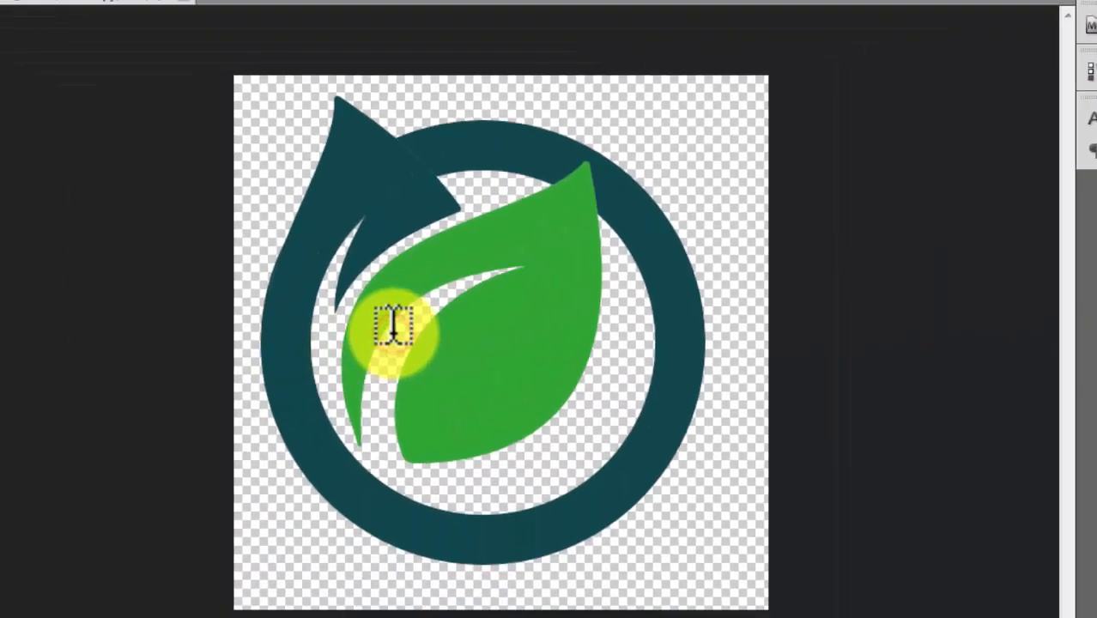
pyautogui.click(394, 325)
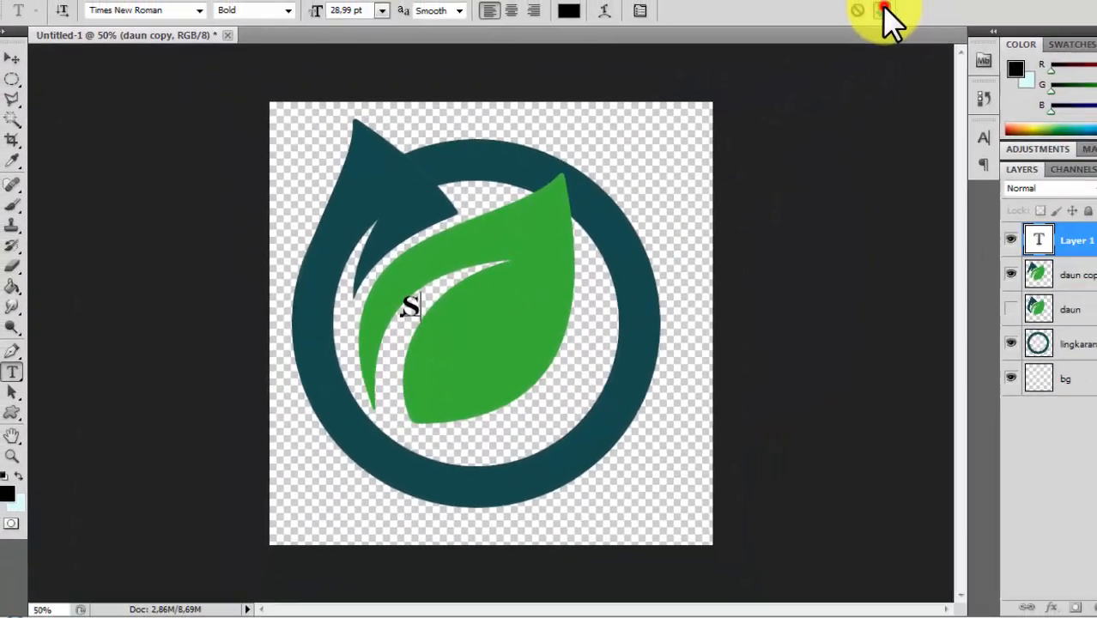
pyautogui.click(884, 10)
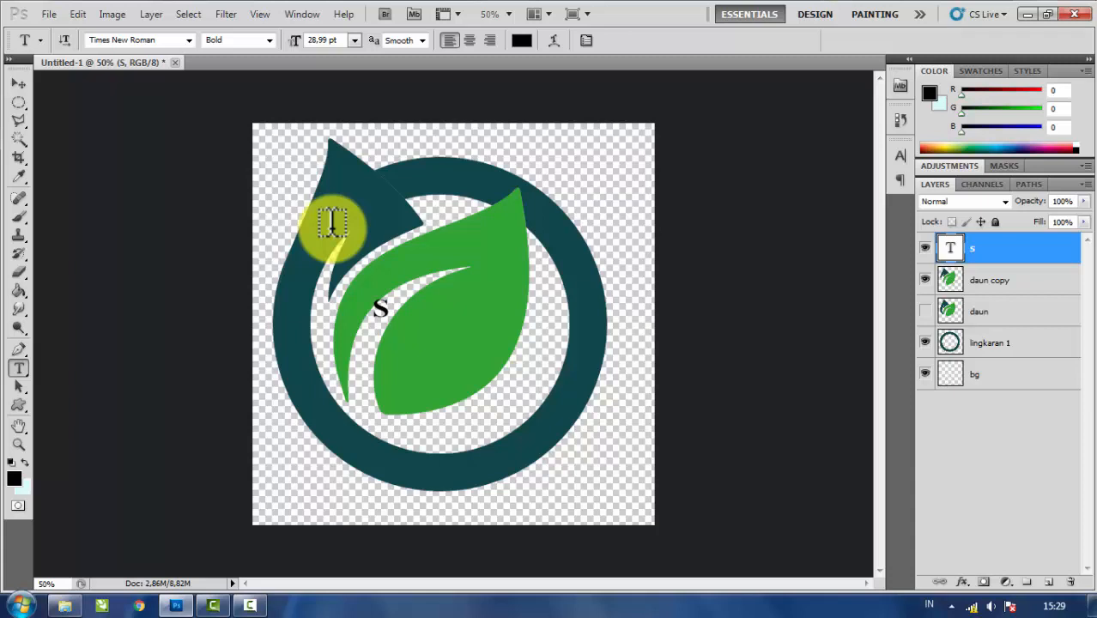
# Enlarge the S to about 710% width and 825% height and position it over the center of the green leaf
pyautogui.hotkey('ctrl', 't')
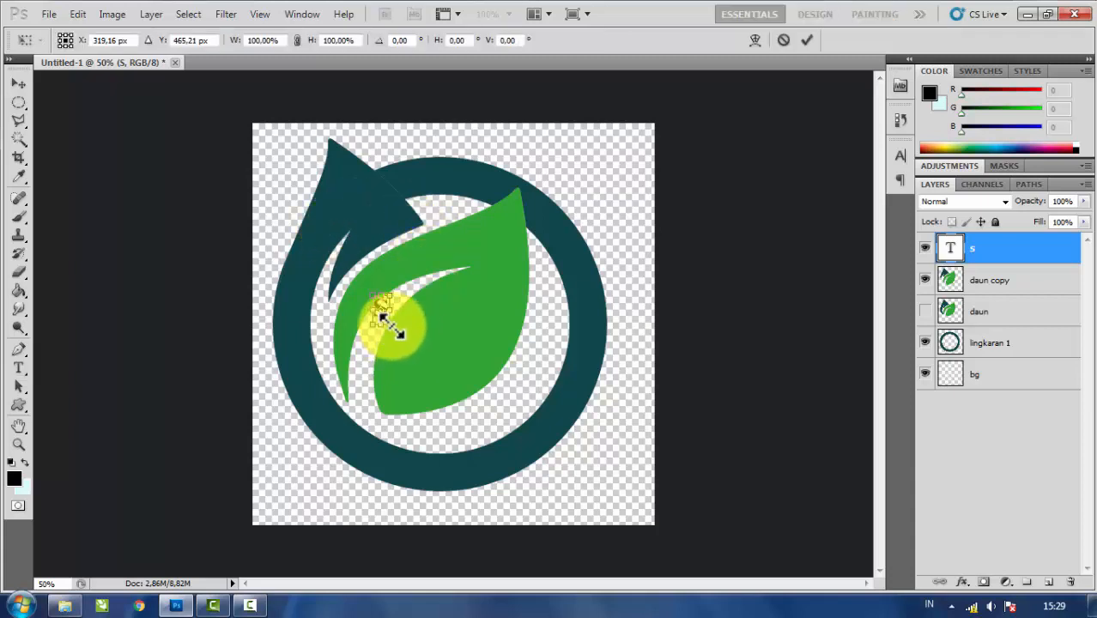
pyautogui.moveTo(388, 322); pyautogui.dragTo(465, 519)
pyautogui.moveTo(445, 440); pyautogui.dragTo(464, 318)
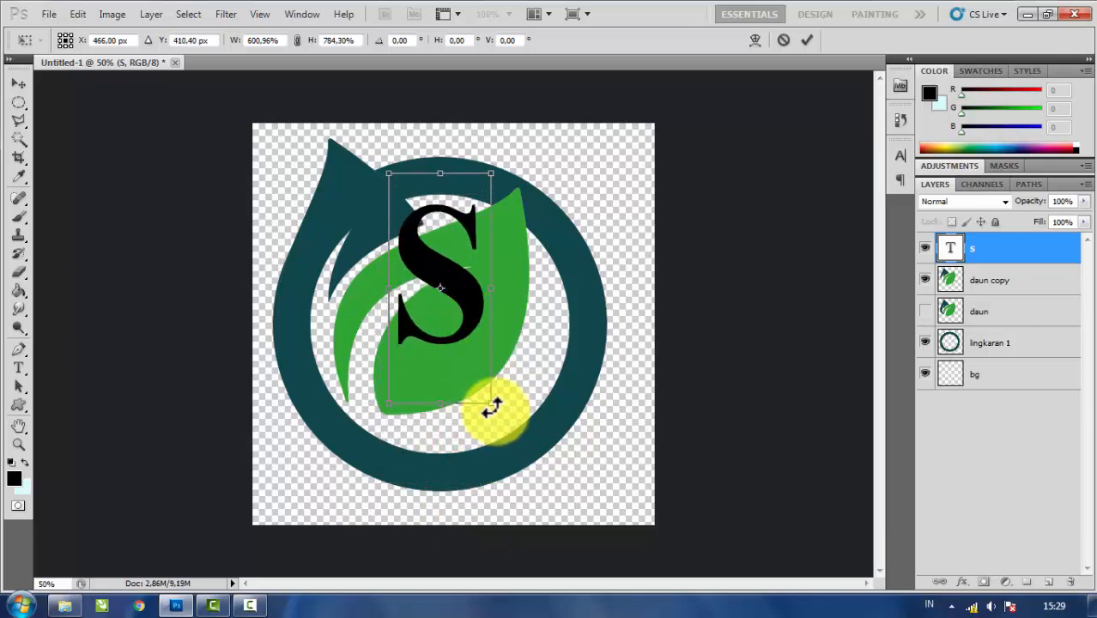
pyautogui.moveTo(492, 403); pyautogui.dragTo(509, 416)
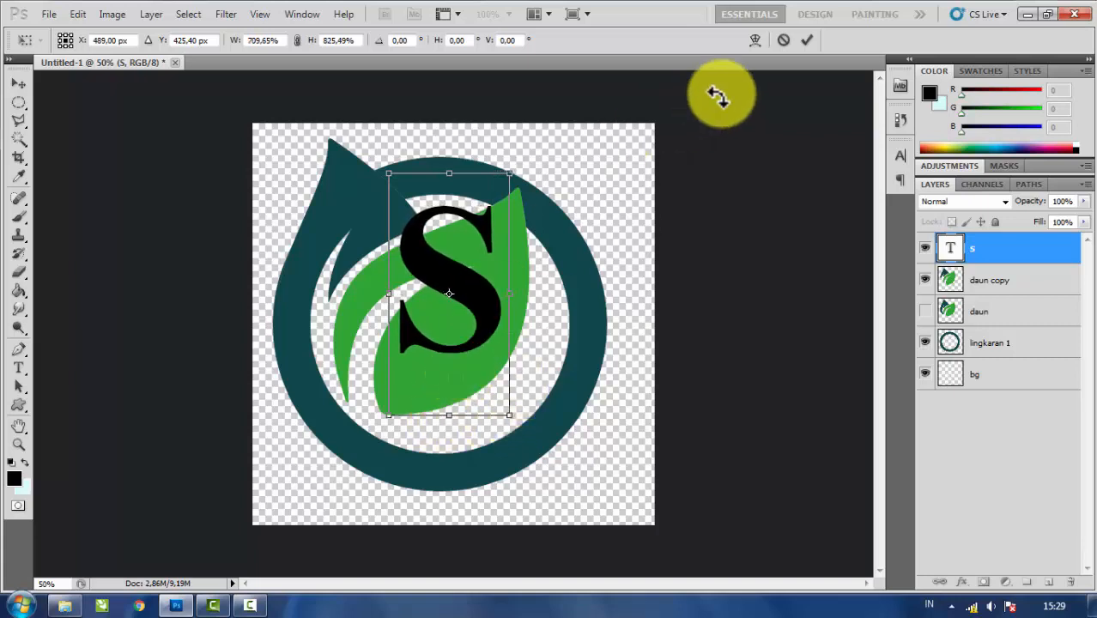
pyautogui.click(806, 38)
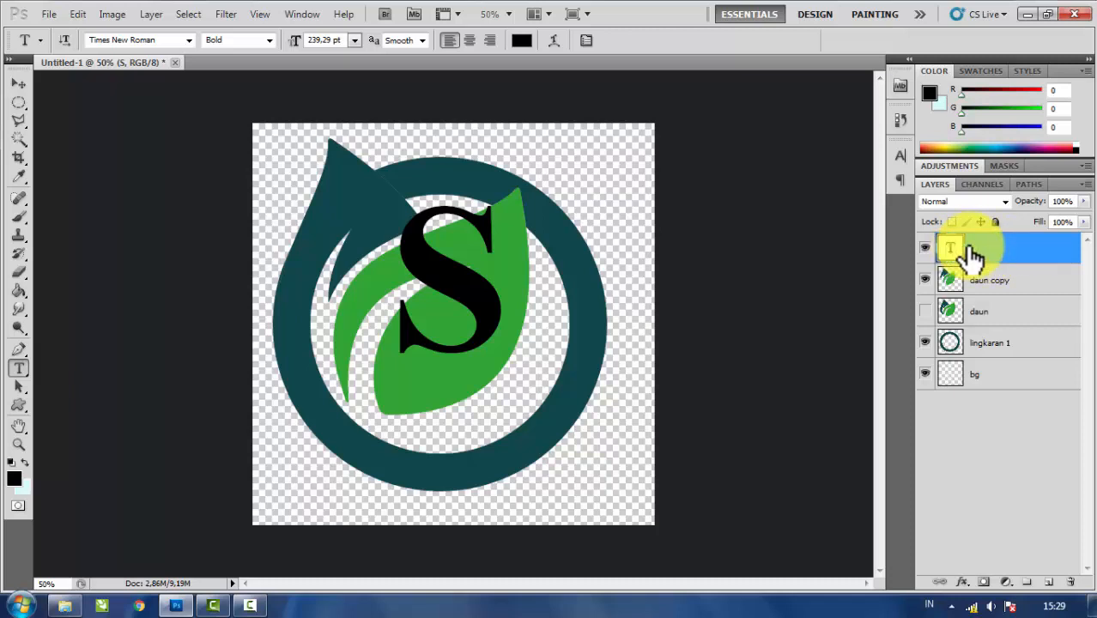
# Duplicate the S text layer and rename the copy k
pyautogui.hotkey('ctrl', 'j')
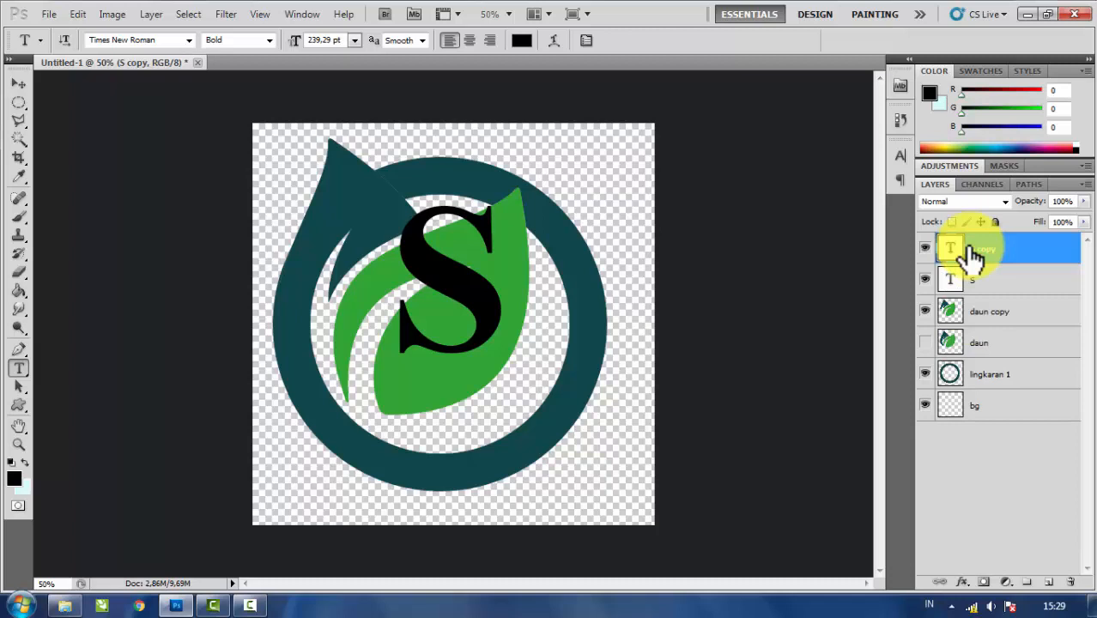
pyautogui.doubleClick(980, 249)
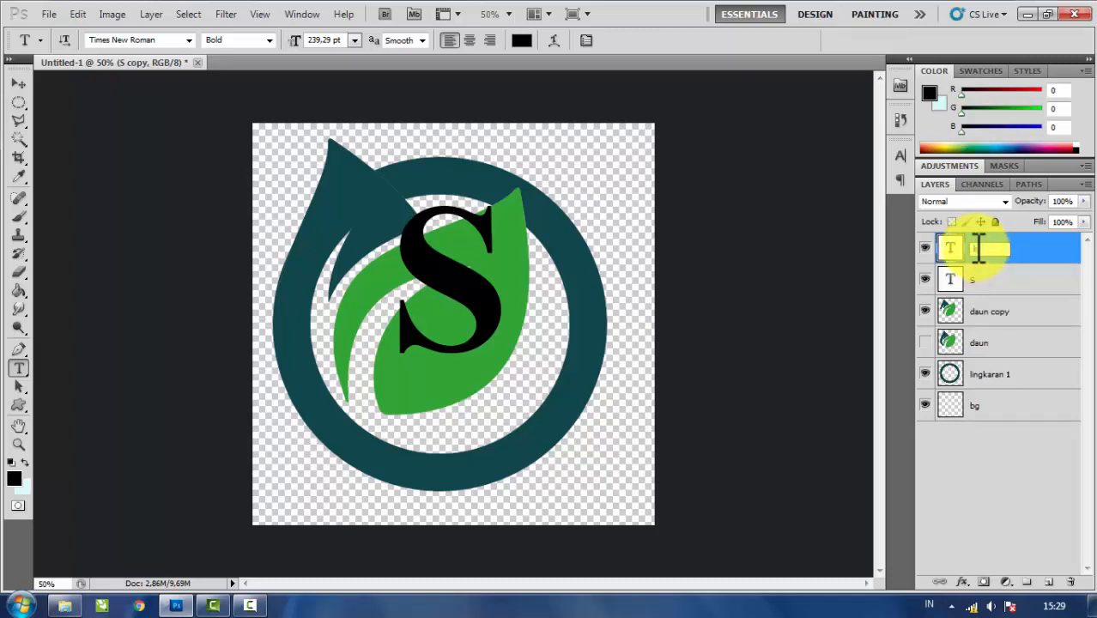
pyautogui.write('k')
pyautogui.click(952, 247)
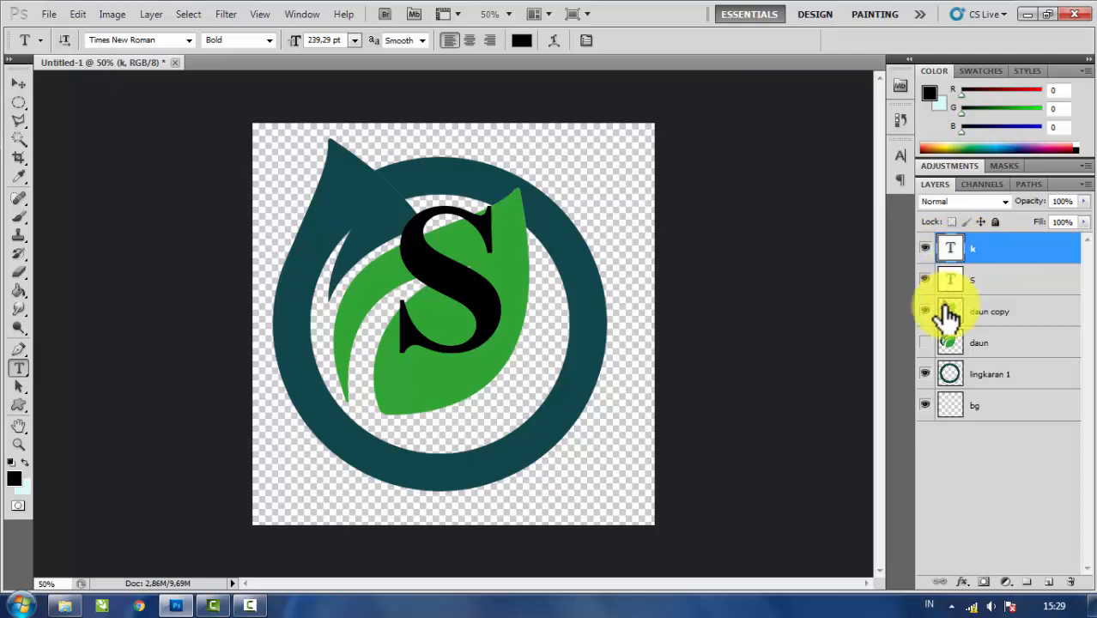
# Replace the S with the letter K in the text of the k layer
pyautogui.doubleClick(953, 248)
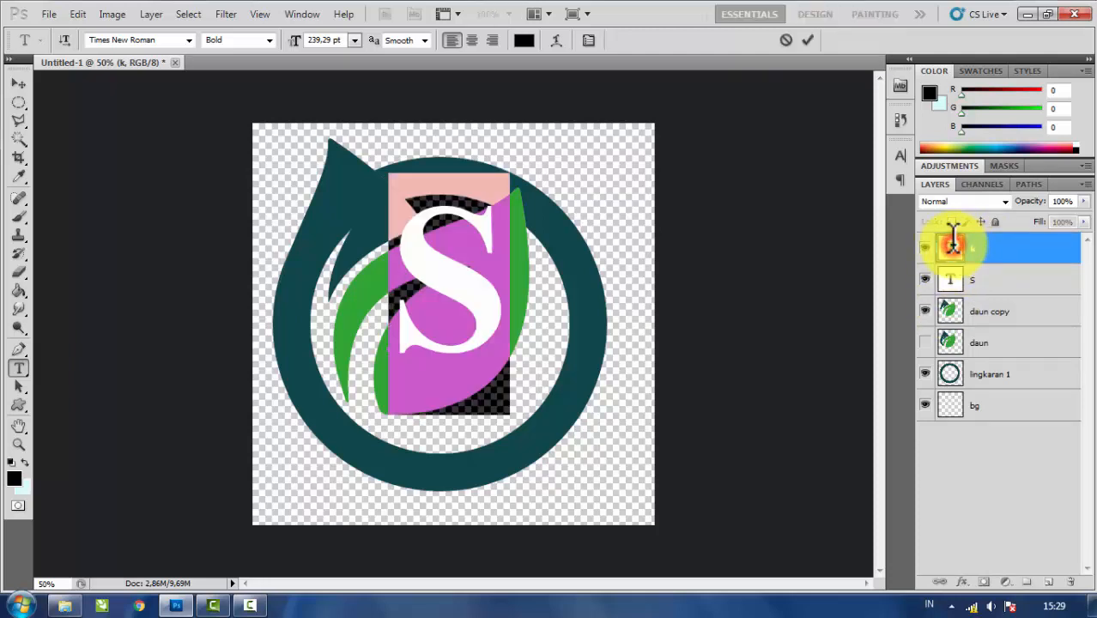
pyautogui.click(557, 273)
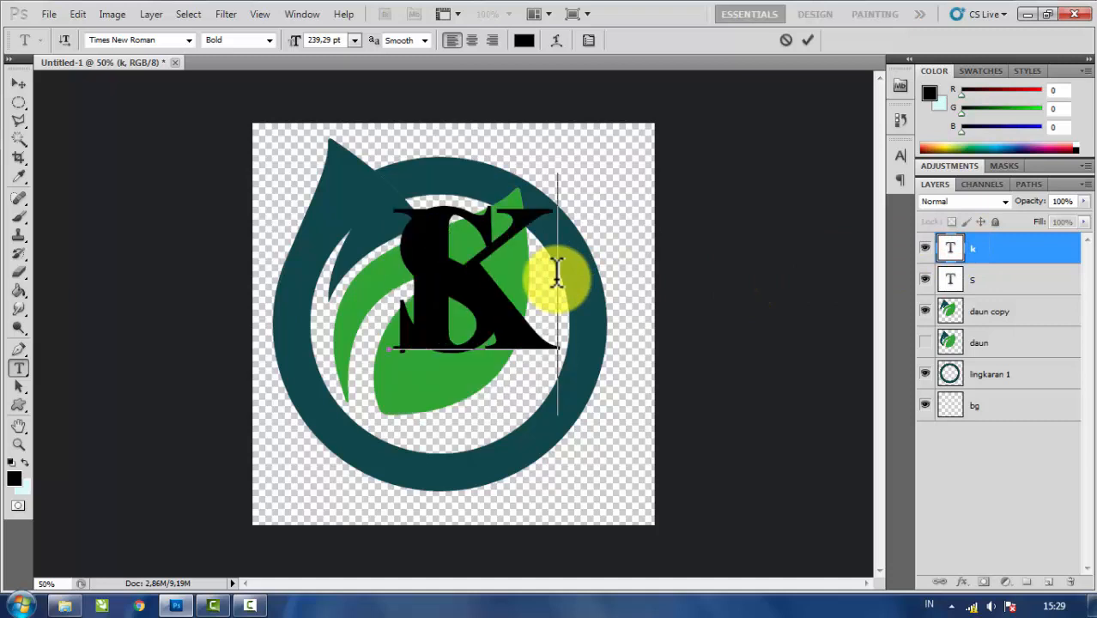
pyautogui.click(807, 40)
# Move the K down and left of the S and narrow it to about 89% width
pyautogui.click(18, 82)
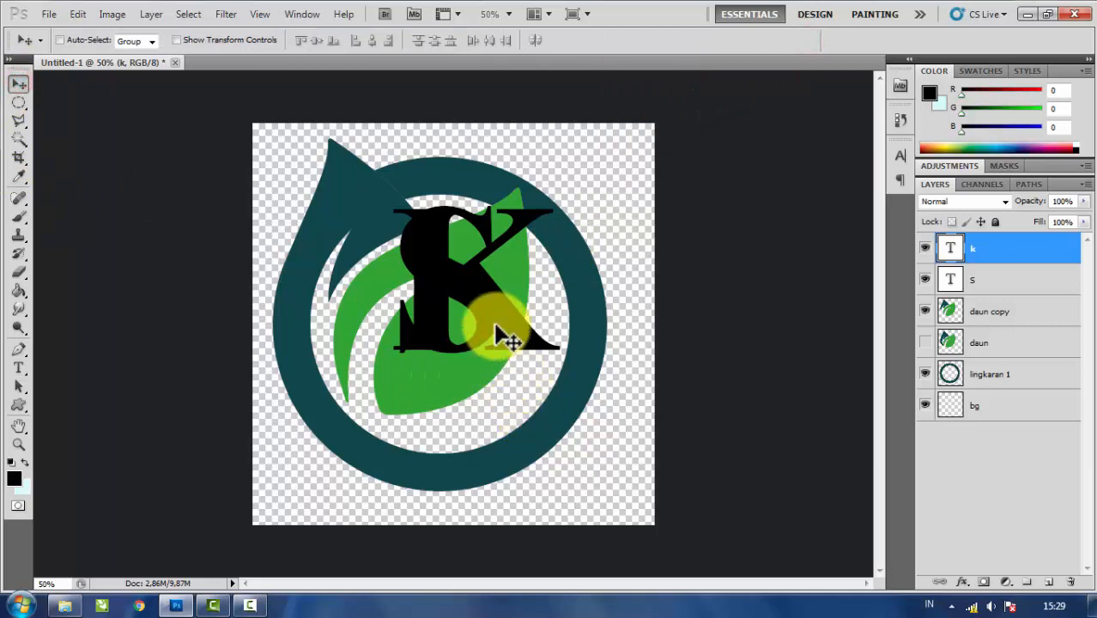
pyautogui.moveTo(497, 331); pyautogui.dragTo(370, 419)
pyautogui.hotkey('ctrl', 't')
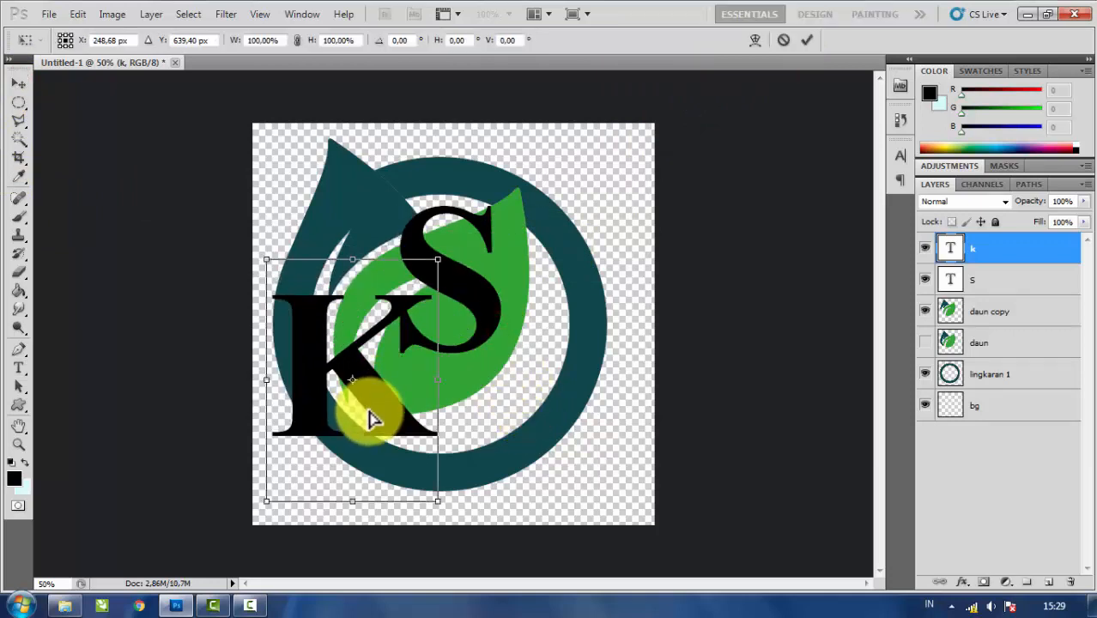
pyautogui.moveTo(266, 380); pyautogui.dragTo(284, 383)
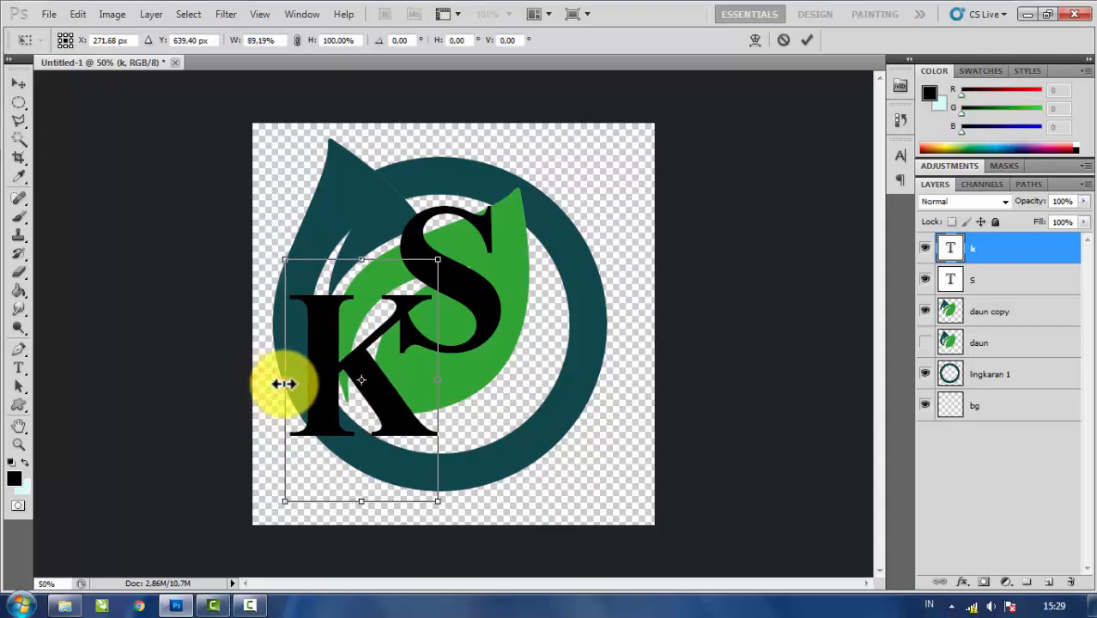
pyautogui.click(807, 40)
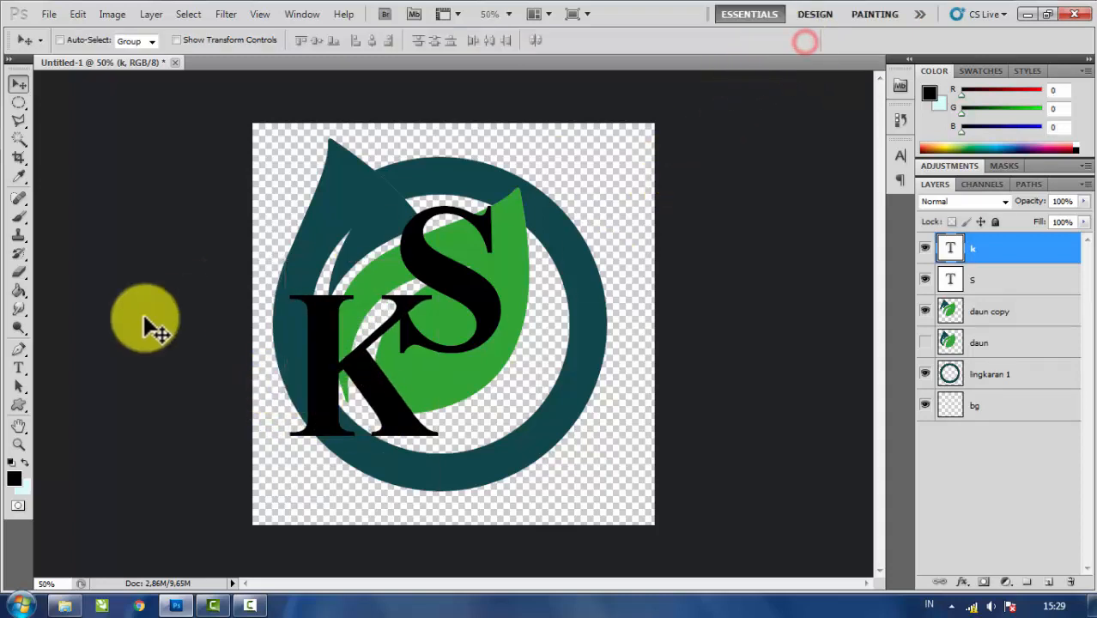
# Nudge the K to the right and slightly down so its upper arm overlaps the lower-left end of the S
pyautogui.hotkey('shift', 'Right')
pyautogui.hotkey('shift', 'Right')
pyautogui.hotkey('shift', 'Right')
pyautogui.hotkey('shift', 'Right')
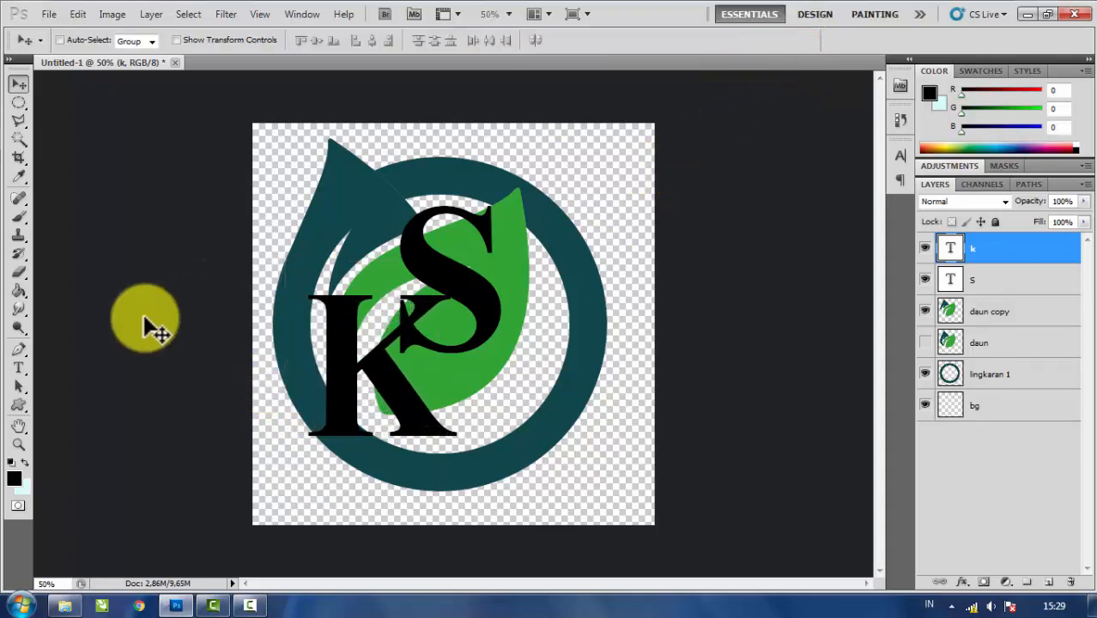
pyautogui.press('Right')
pyautogui.press('Right')
pyautogui.press('Left')
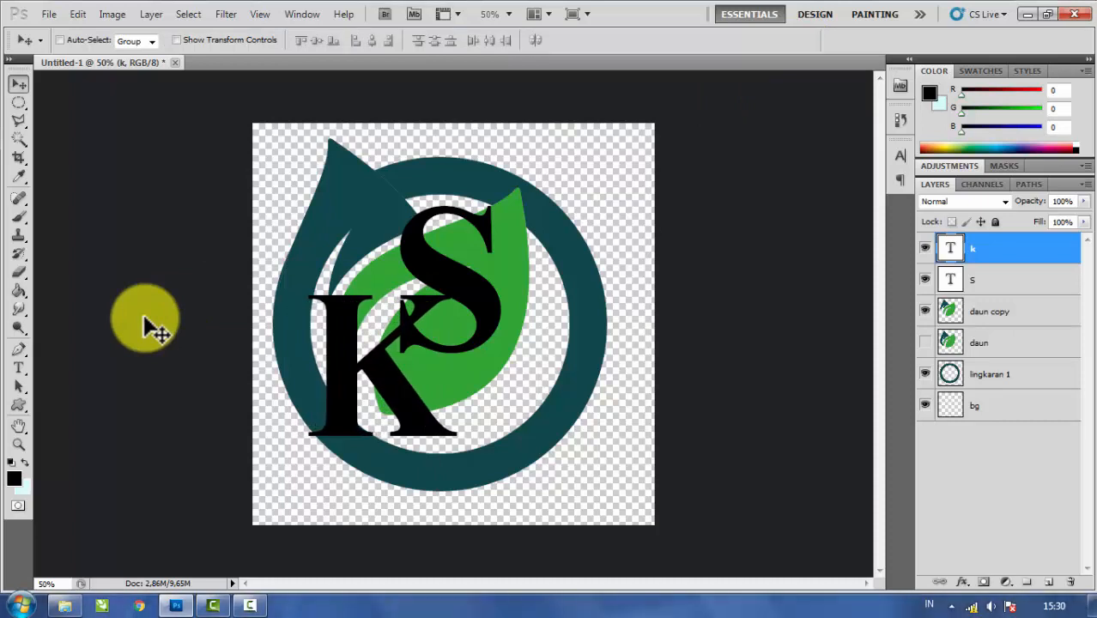
pyautogui.press('Left')
pyautogui.press('Down')
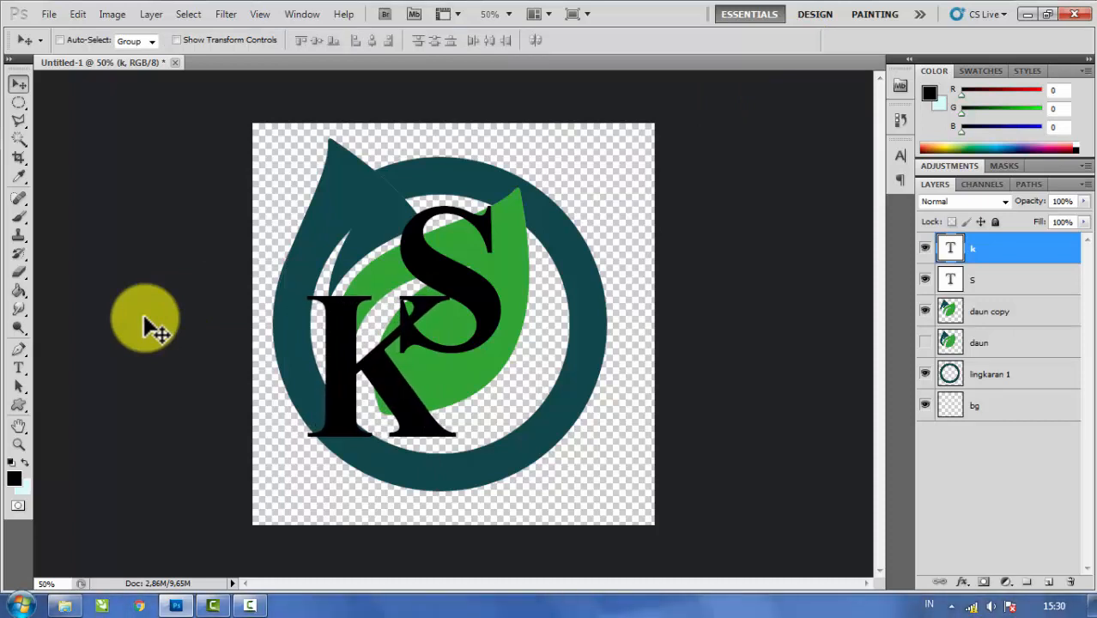
pyautogui.press('Down')
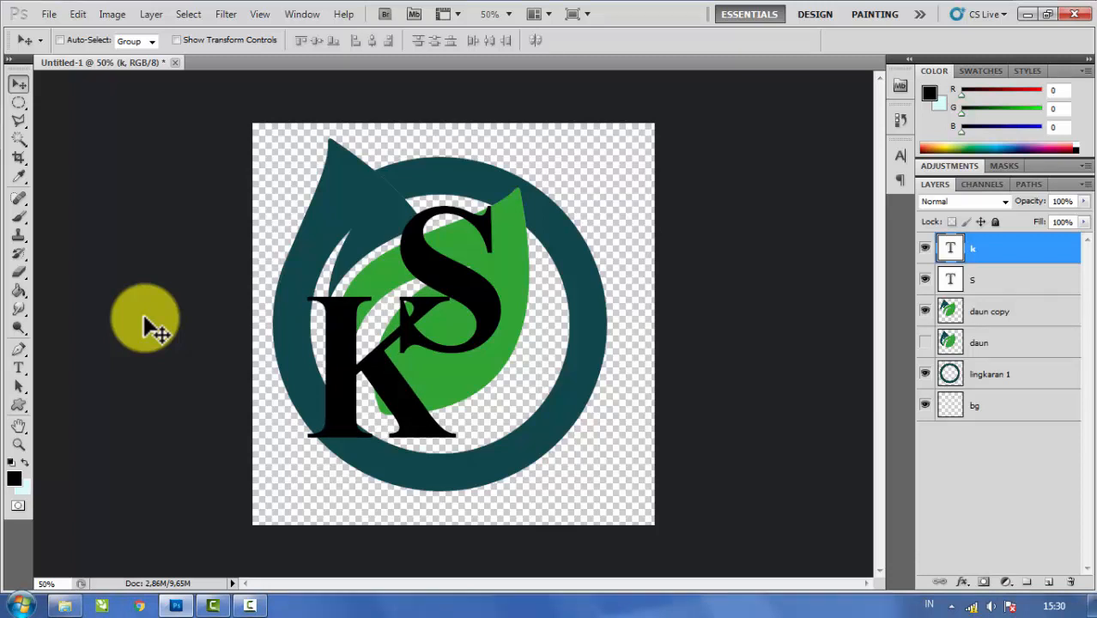
pyautogui.press('Right')
pyautogui.press('Right')
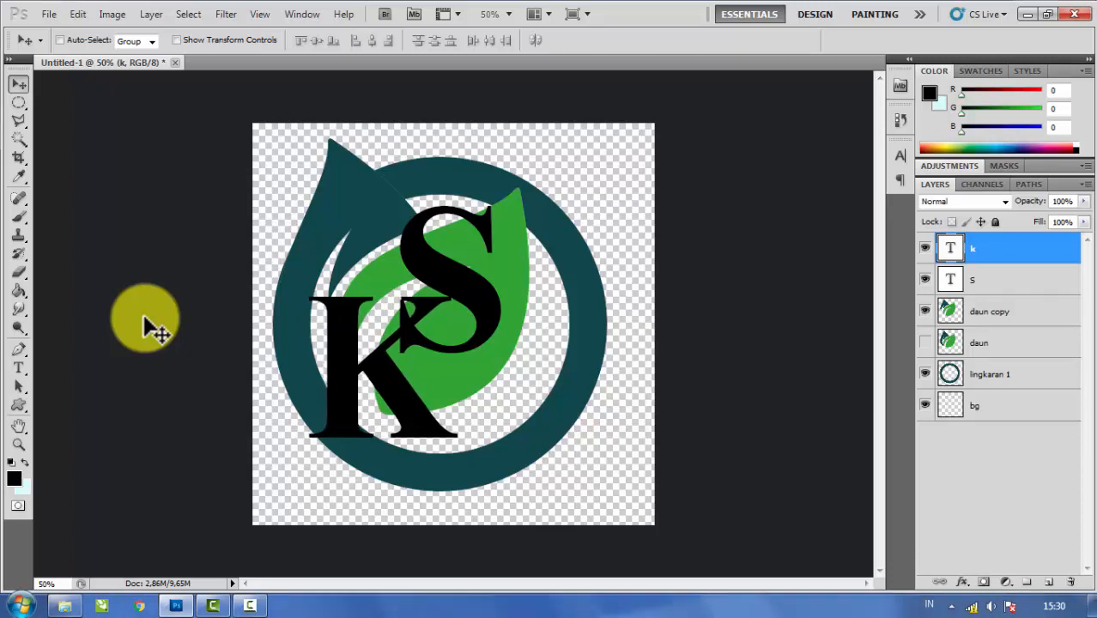
pyautogui.press('Right')
pyautogui.press('Down')
pyautogui.press('Down')
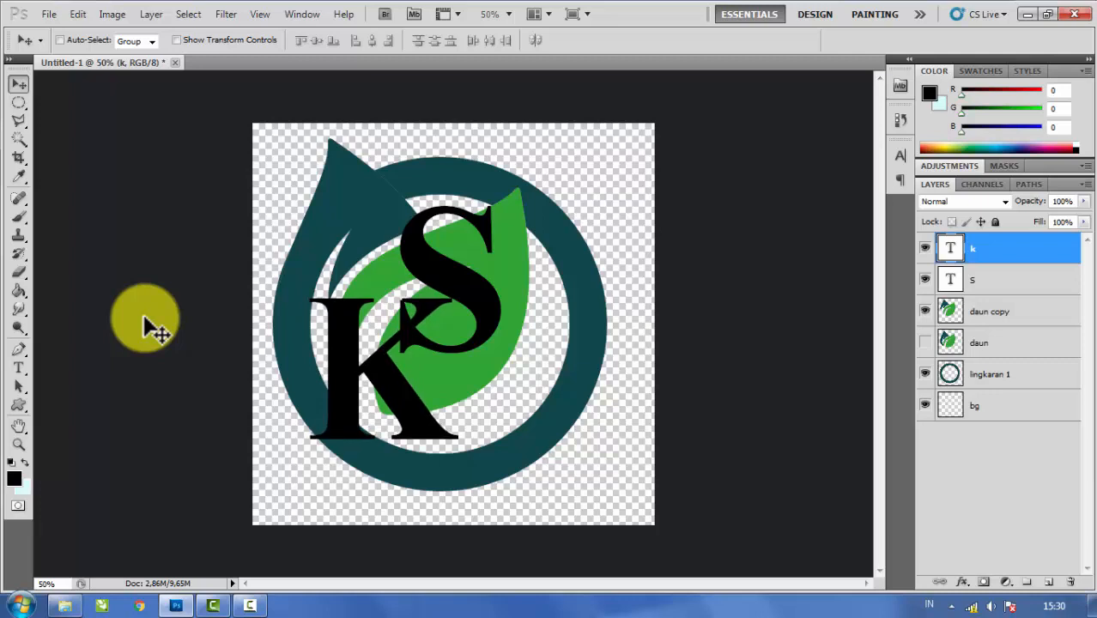
pyautogui.press('Left')
pyautogui.press('Left')
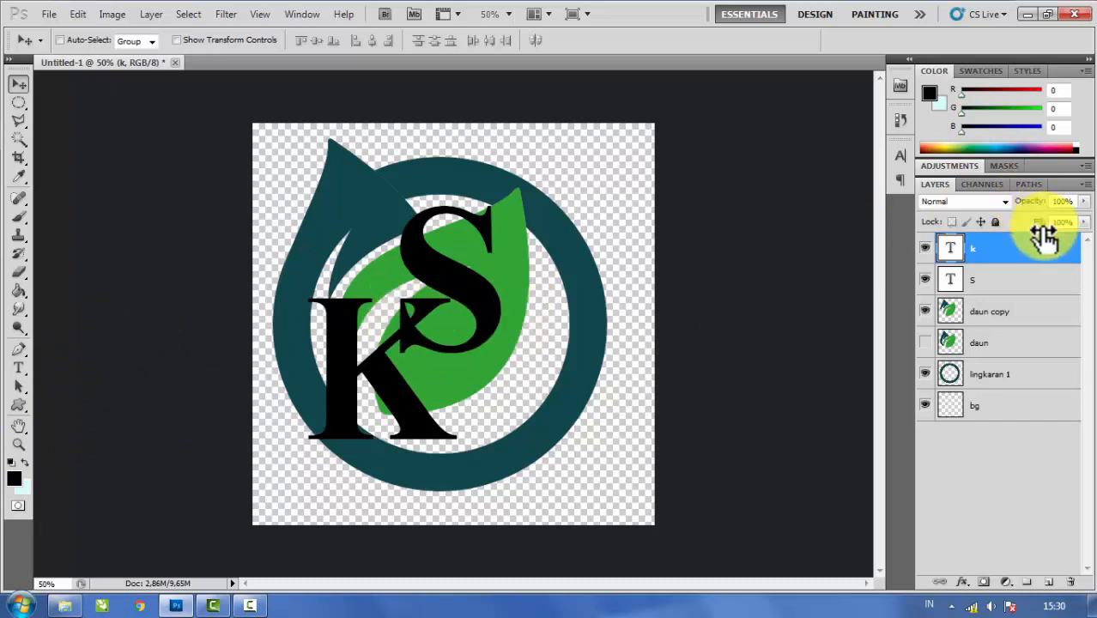
# Rasterize the S text layer and dismiss the Windows color scheme message
pyautogui.click(988, 283)
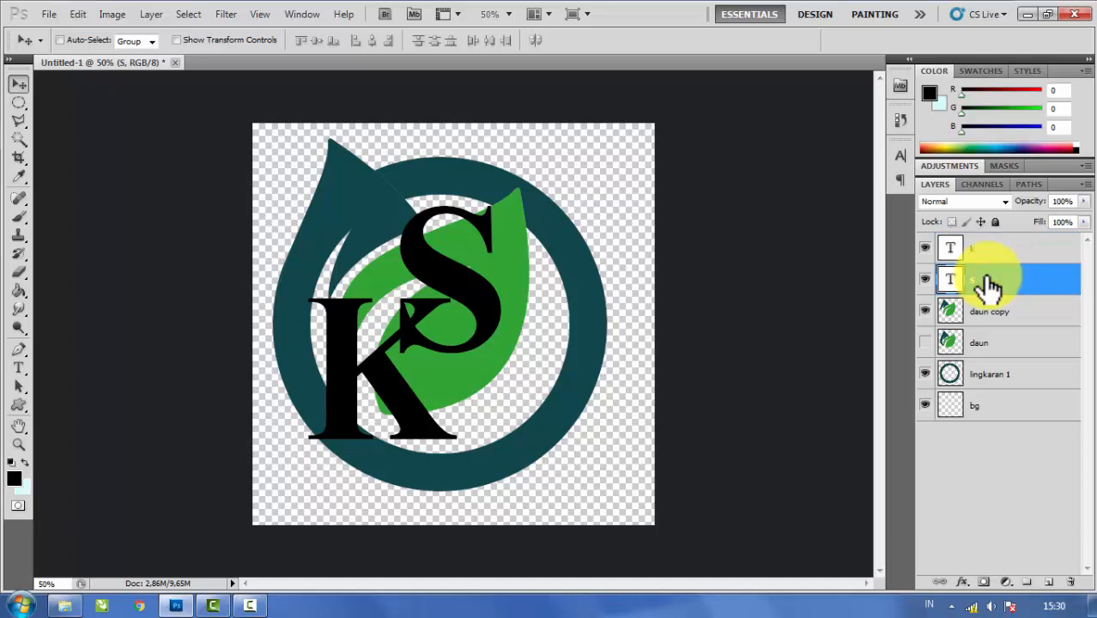
pyautogui.rightClick(991, 289)
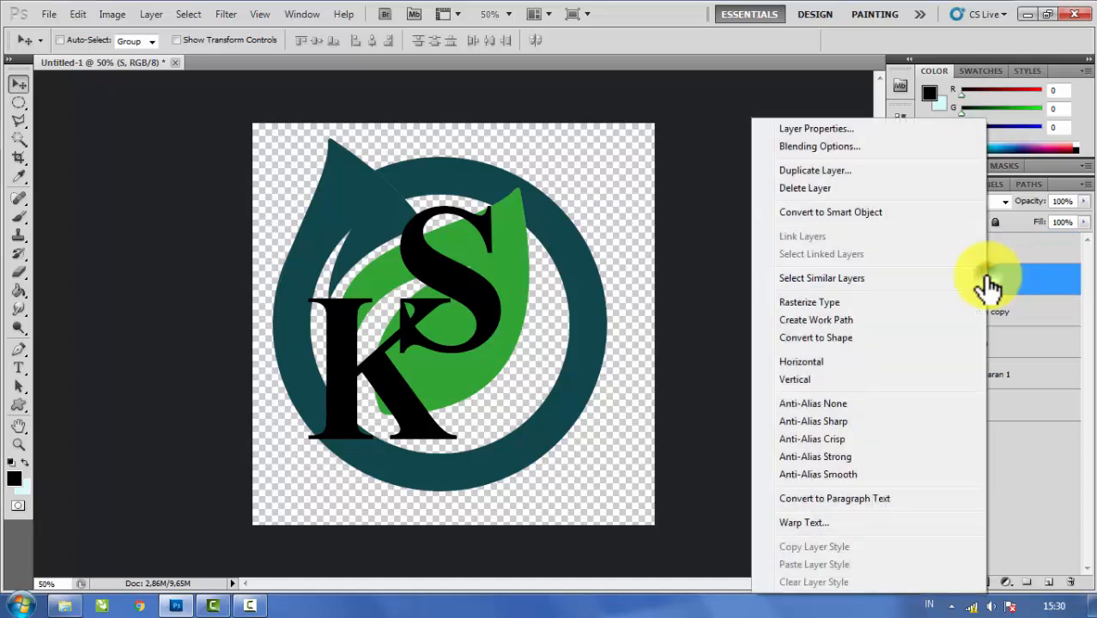
pyautogui.click(835, 300)
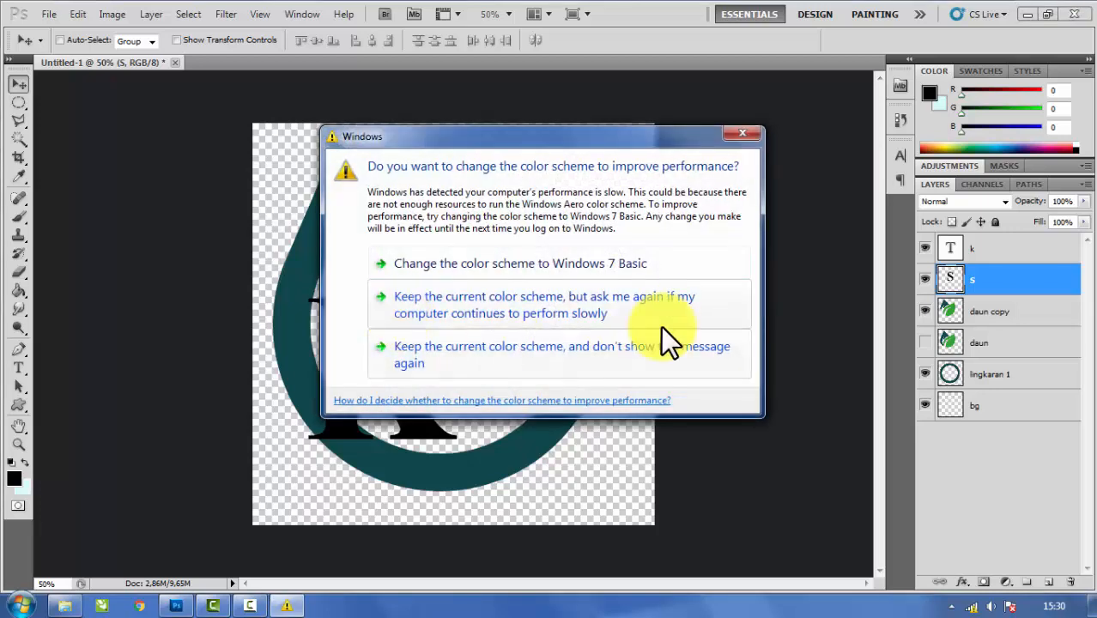
pyautogui.click(738, 134)
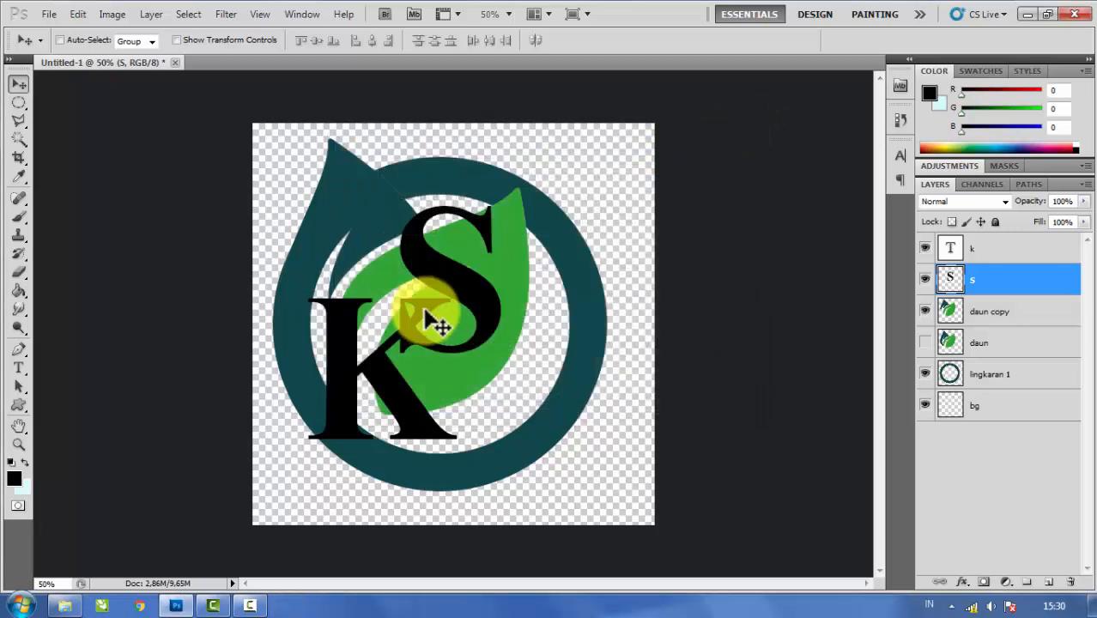
# Outline the lower-left serif of the S with a closed Pen path that continues the letter's curve to the K's arm
pyautogui.hotkey('ctrl', '+')
pyautogui.hotkey('ctrl', '+')
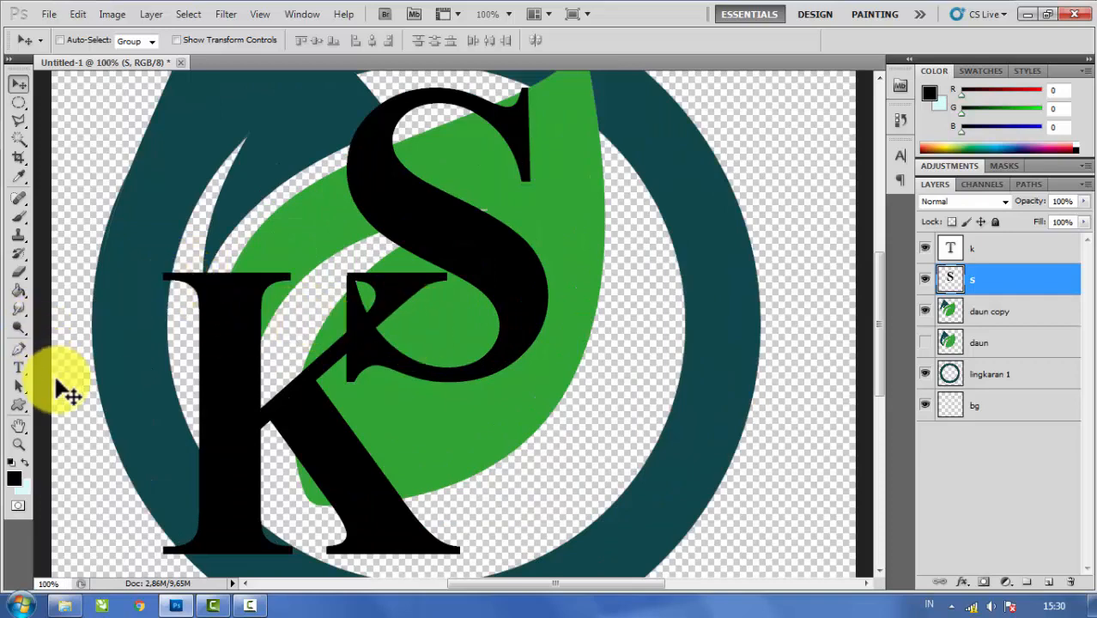
pyautogui.moveTo(20, 347); pyautogui.dragTo(69, 346)
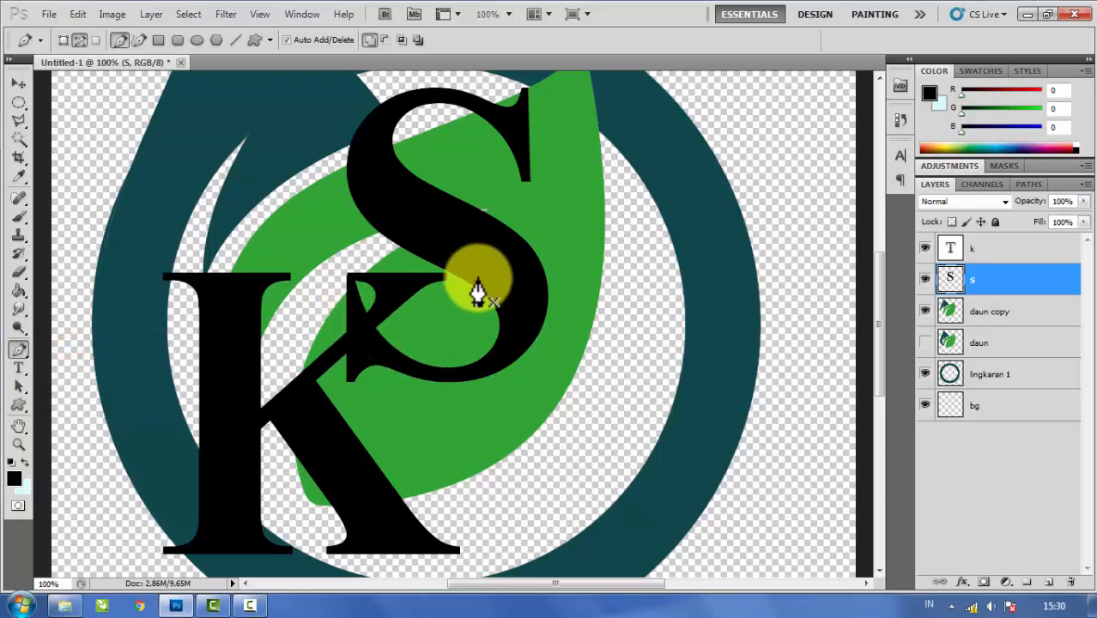
pyautogui.click(411, 376)
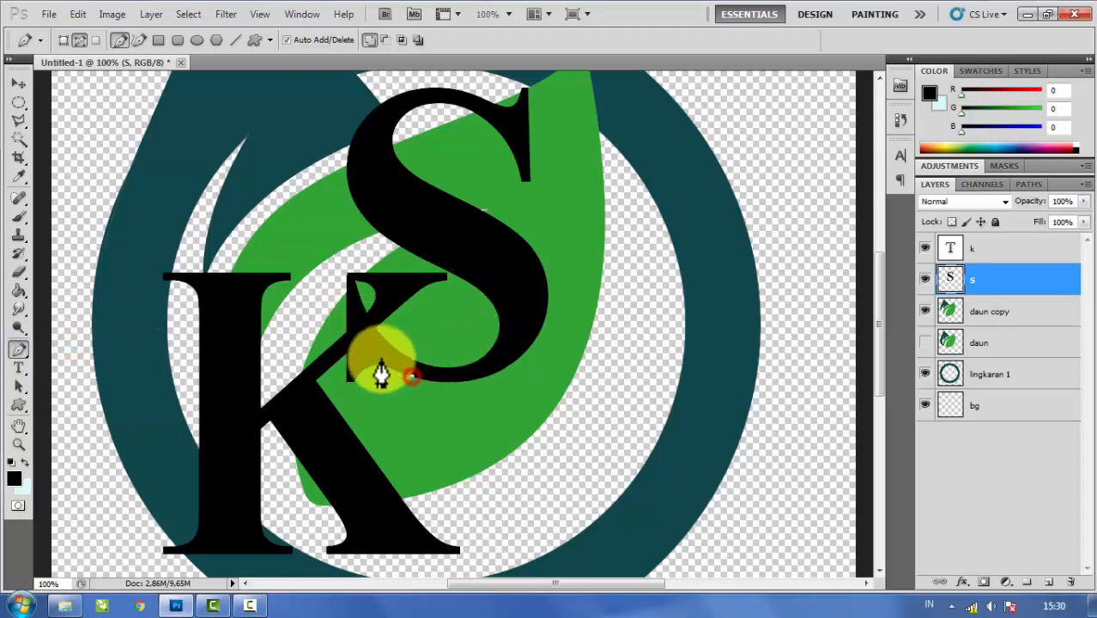
pyautogui.moveTo(340, 328); pyautogui.dragTo(317, 289)
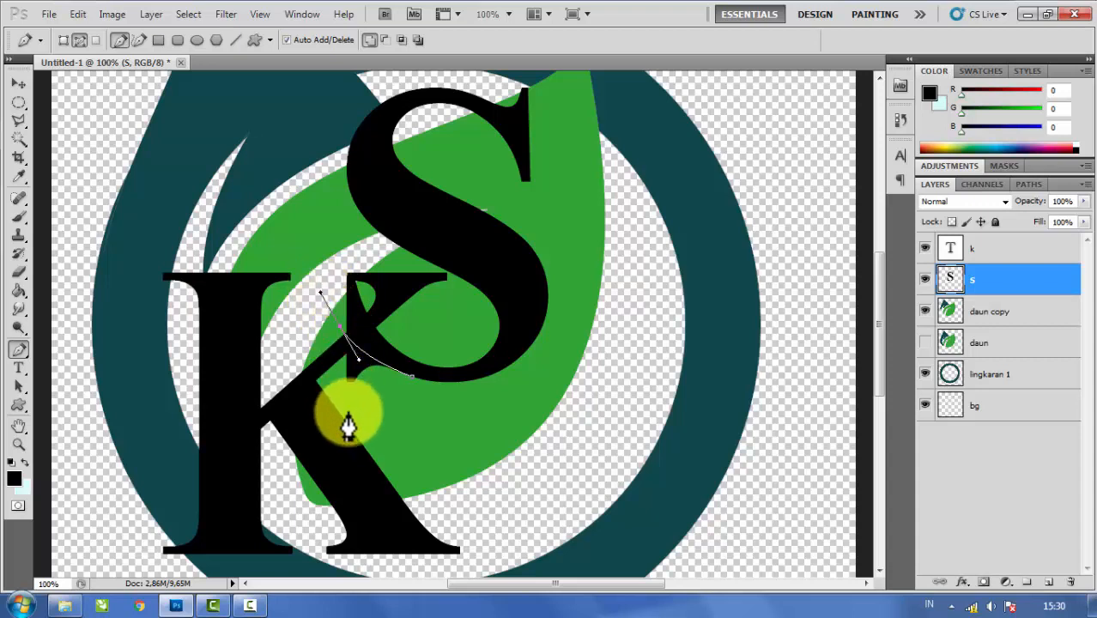
pyautogui.click(326, 376)
pyautogui.click(378, 419)
pyautogui.click(417, 414)
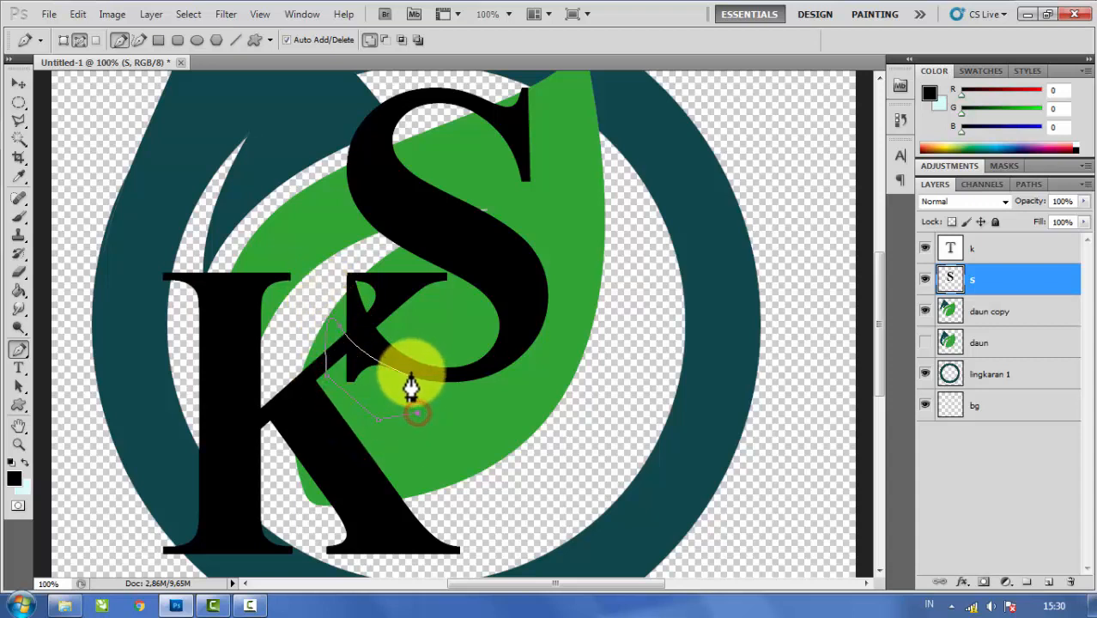
pyautogui.click(412, 373)
# Turn the path into a new anti-aliased selection with 0-pixel feather and delete the enclosed serif from the S
pyautogui.rightClick(388, 363)
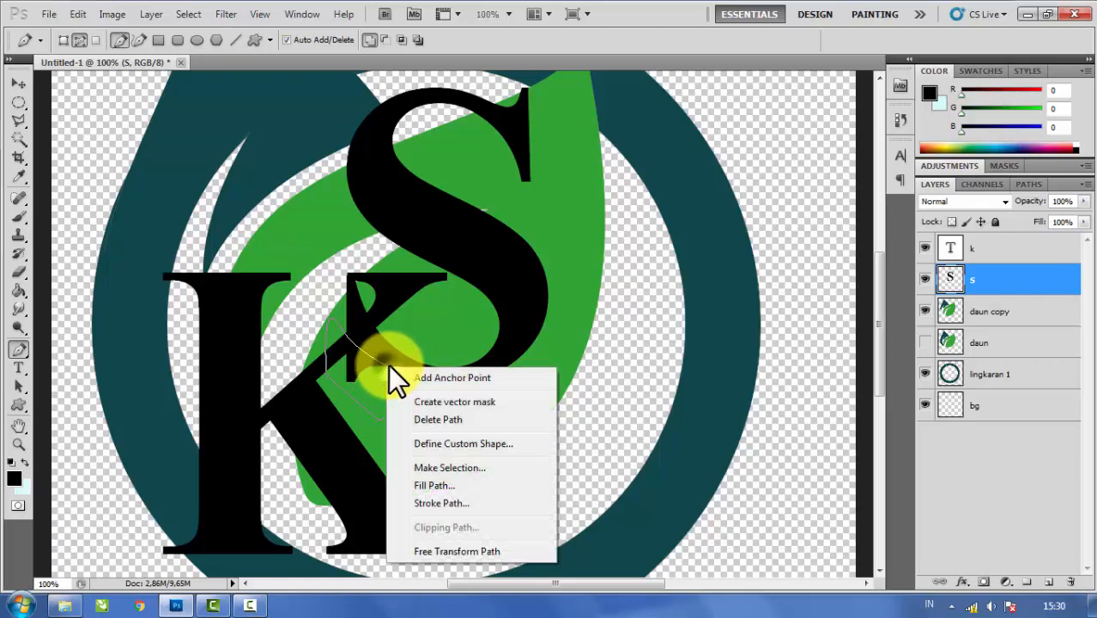
pyautogui.click(477, 468)
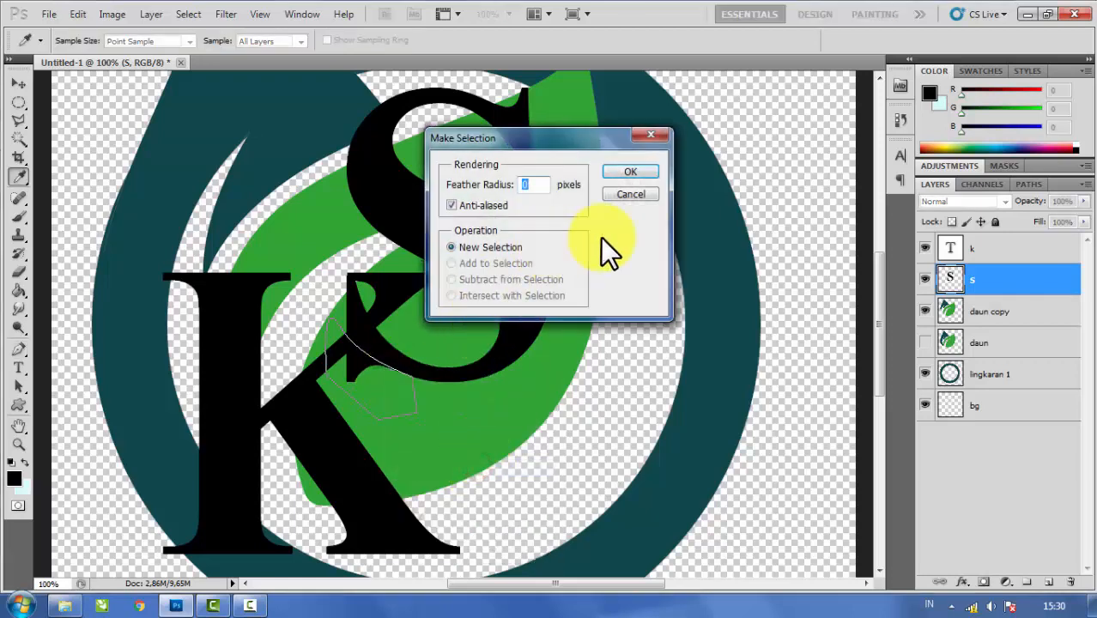
pyautogui.click(637, 172)
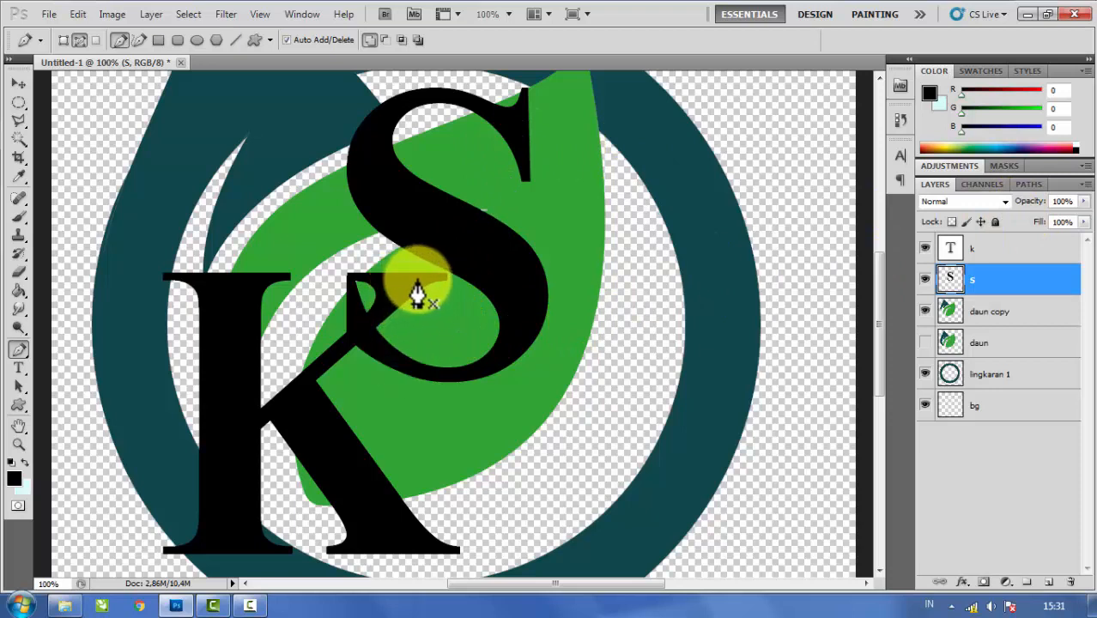
# Rasterize the k text layer
pyautogui.click(1001, 251)
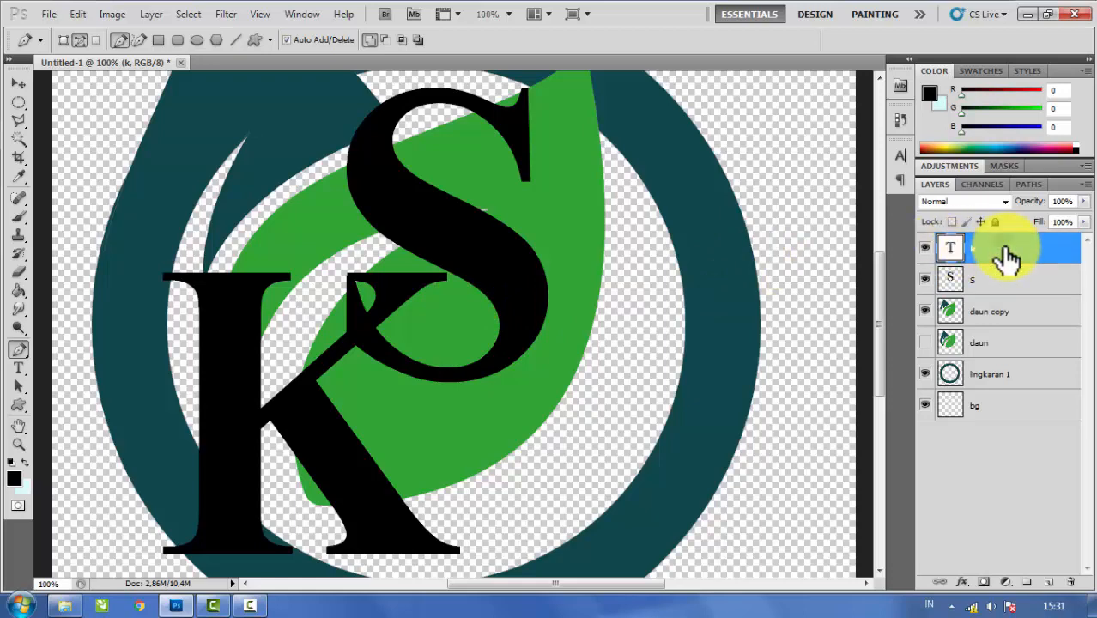
pyautogui.rightClick(1005, 258)
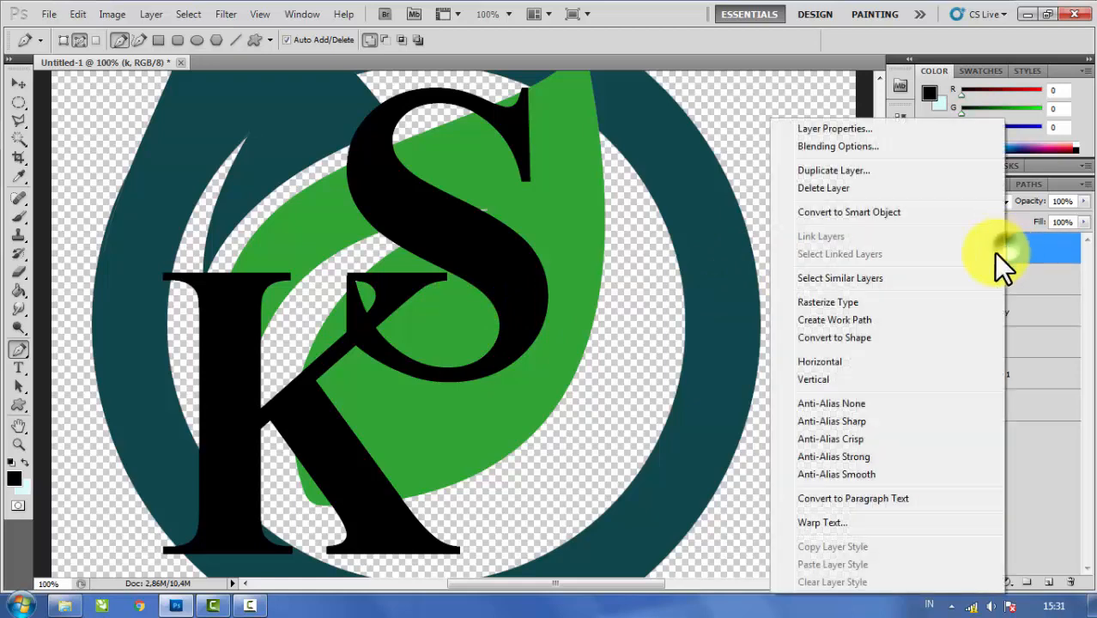
pyautogui.click(857, 301)
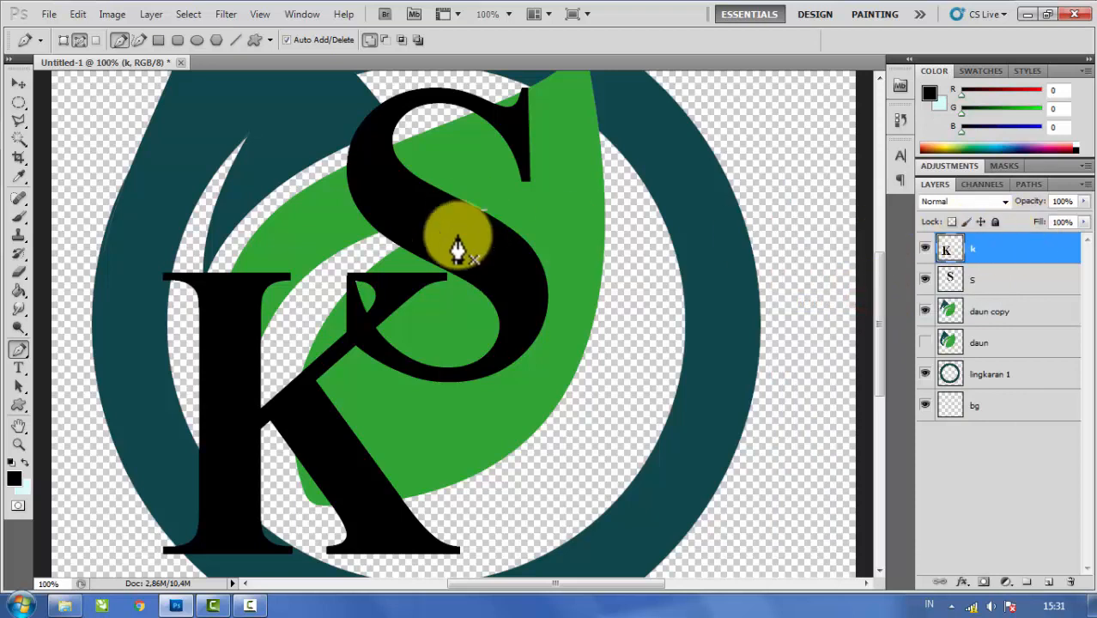
# Outline the serif at the end of the K's upper arm with a closed Pen path that rounds off the arm's tip
pyautogui.click(392, 311)
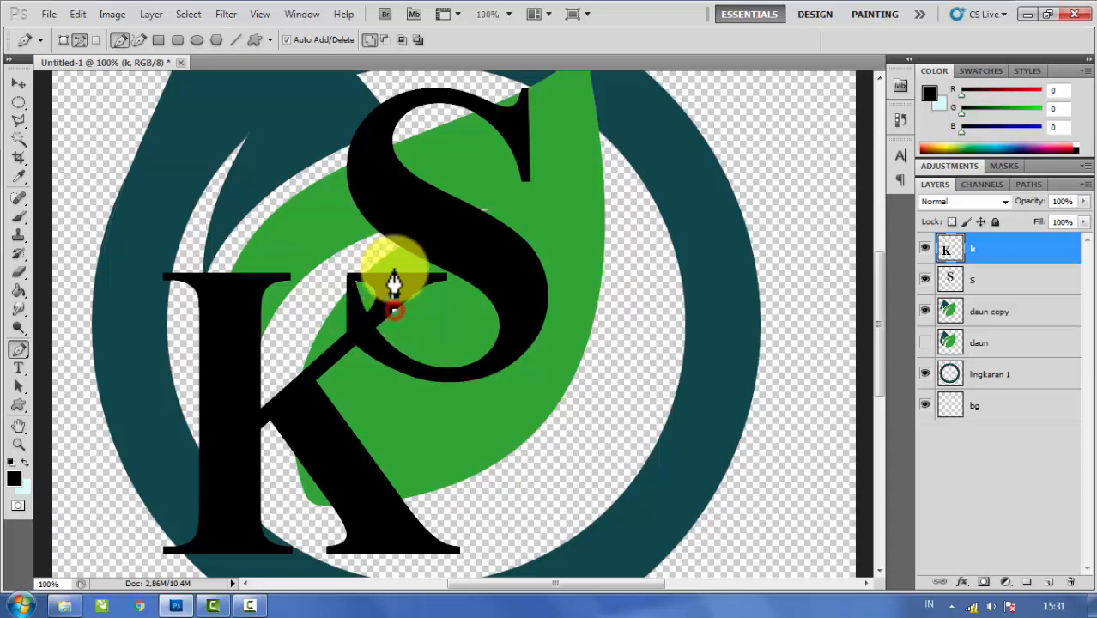
pyautogui.click(358, 234)
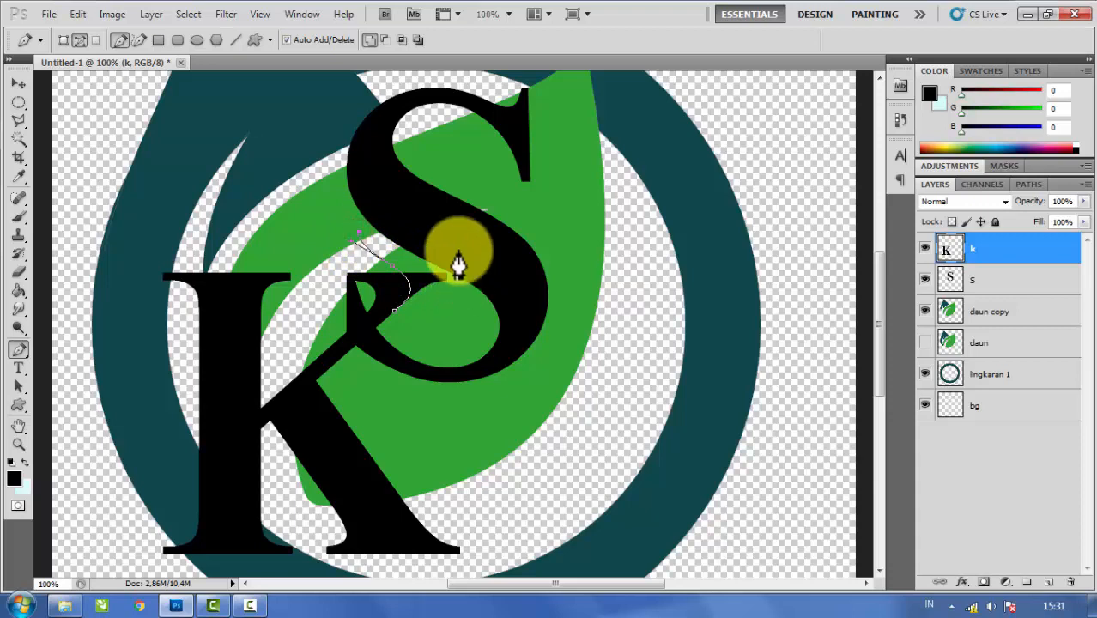
pyautogui.click(459, 251)
pyautogui.click(474, 280)
pyautogui.click(425, 323)
pyautogui.click(404, 323)
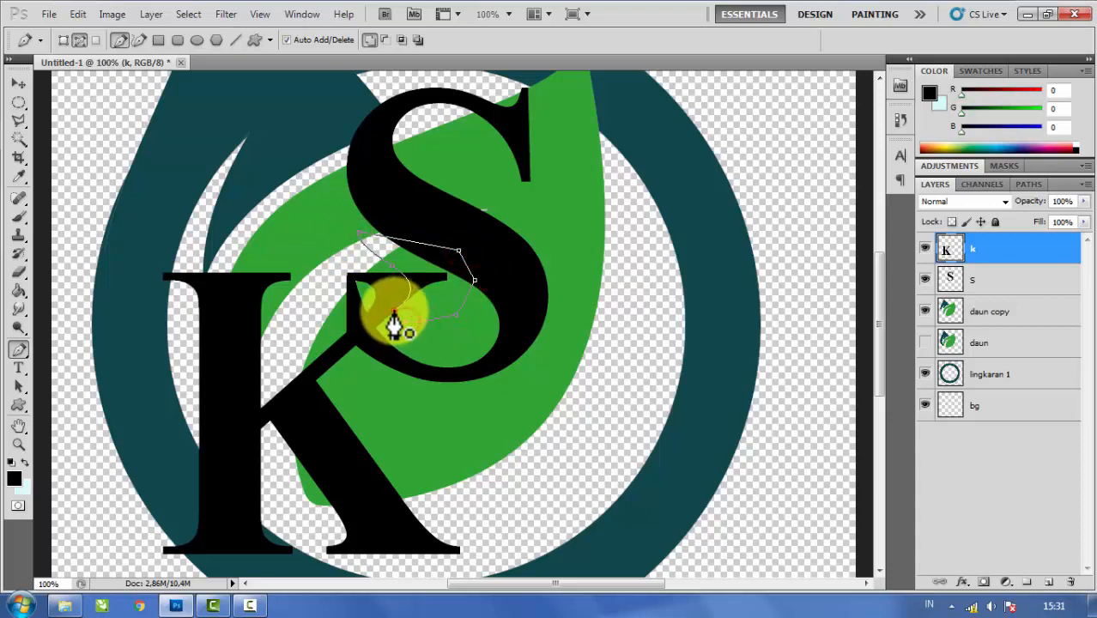
# Convert the path around the K's upper-arm serif to a selection, delete the enclosed pixels from the k layer and clear the selection
pyautogui.rightClick(422, 283)
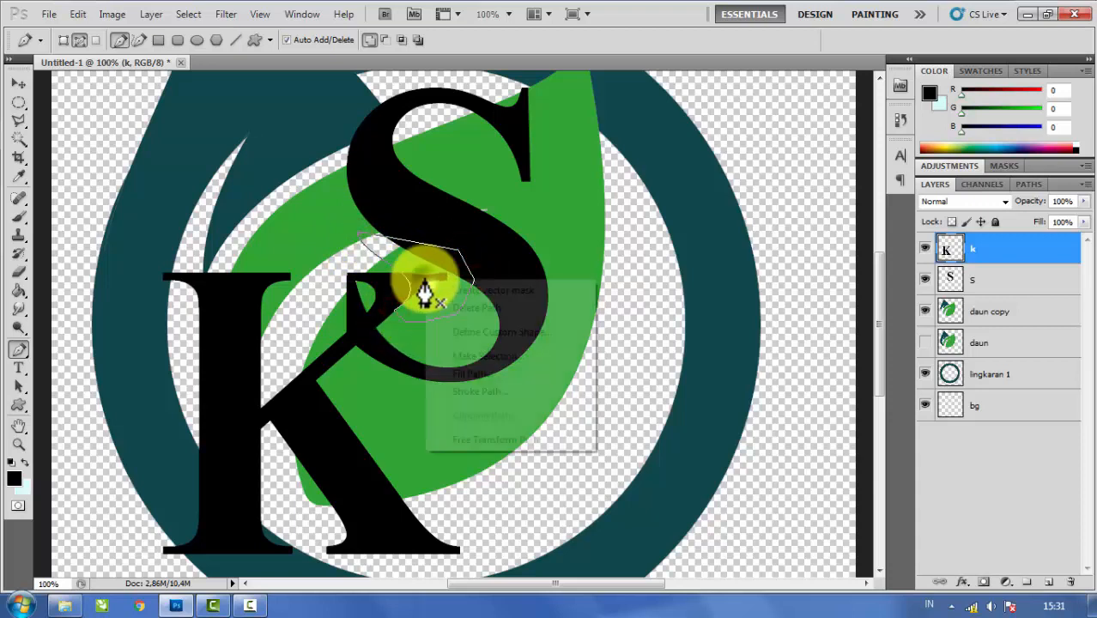
pyautogui.click(513, 356)
pyautogui.click(626, 171)
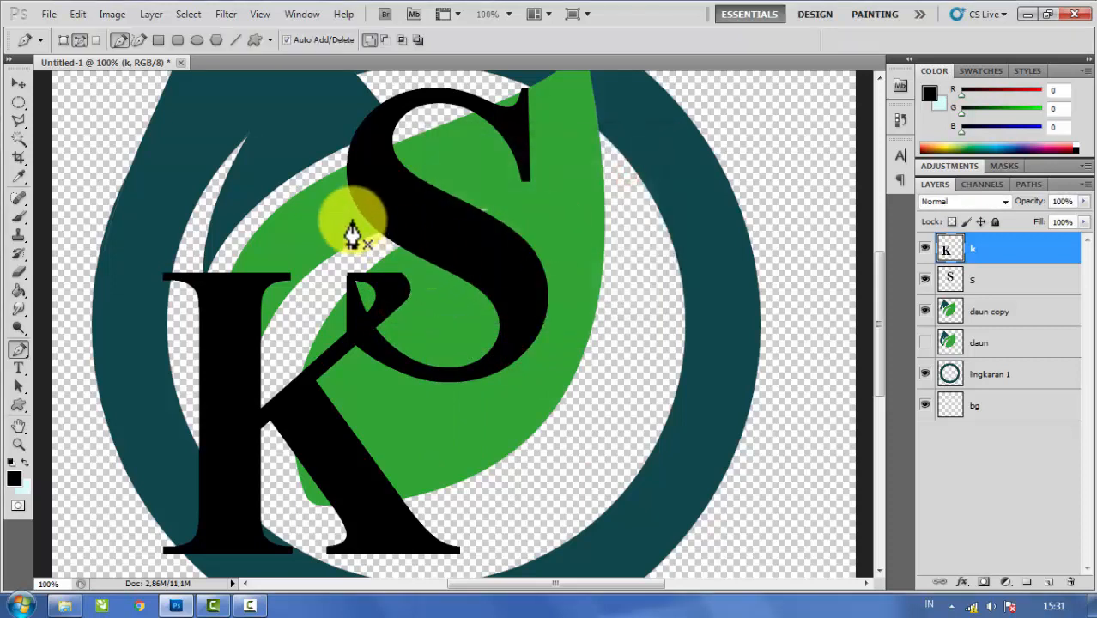
# Merge the k and S layers into one layer
pyautogui.click(17, 82)
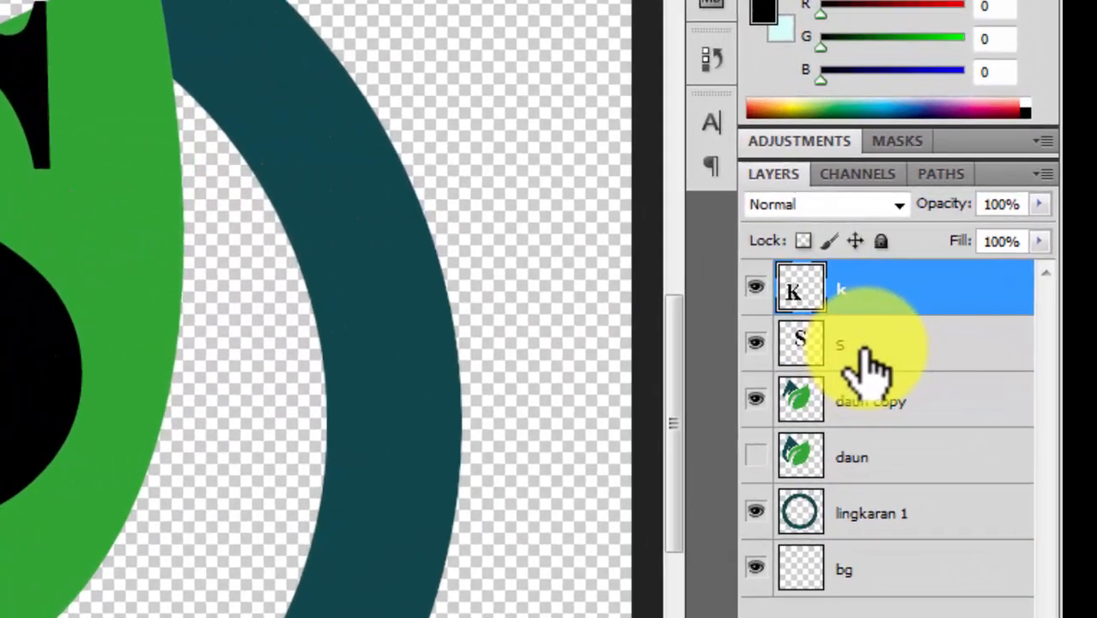
pyautogui.keyDown('shift'); pyautogui.click(867, 364); pyautogui.keyUp('shift')
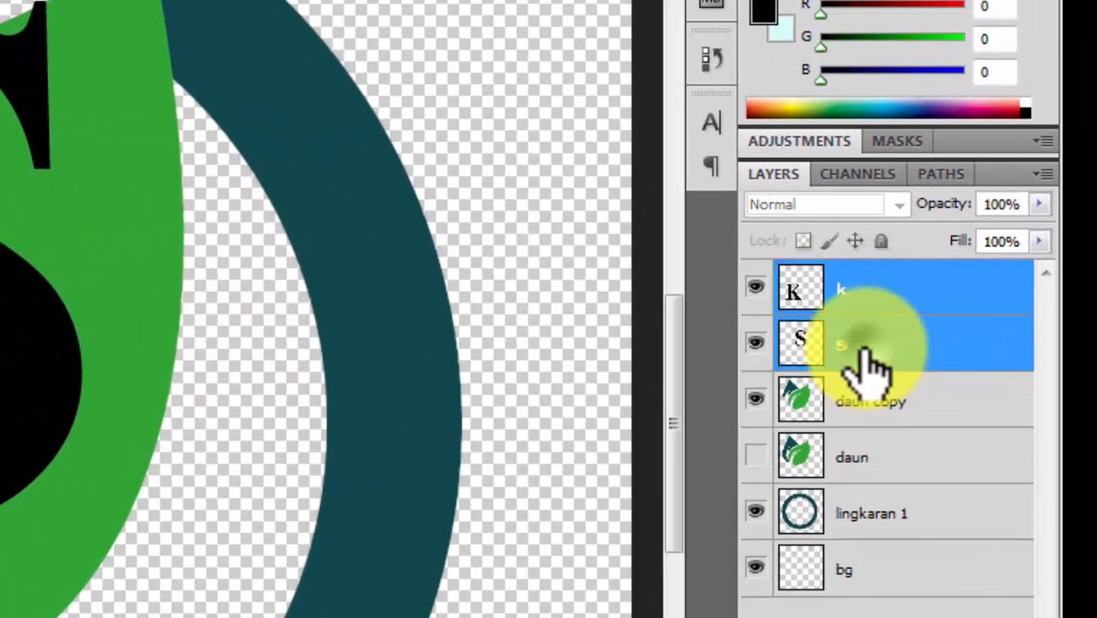
pyautogui.rightClick(867, 365)
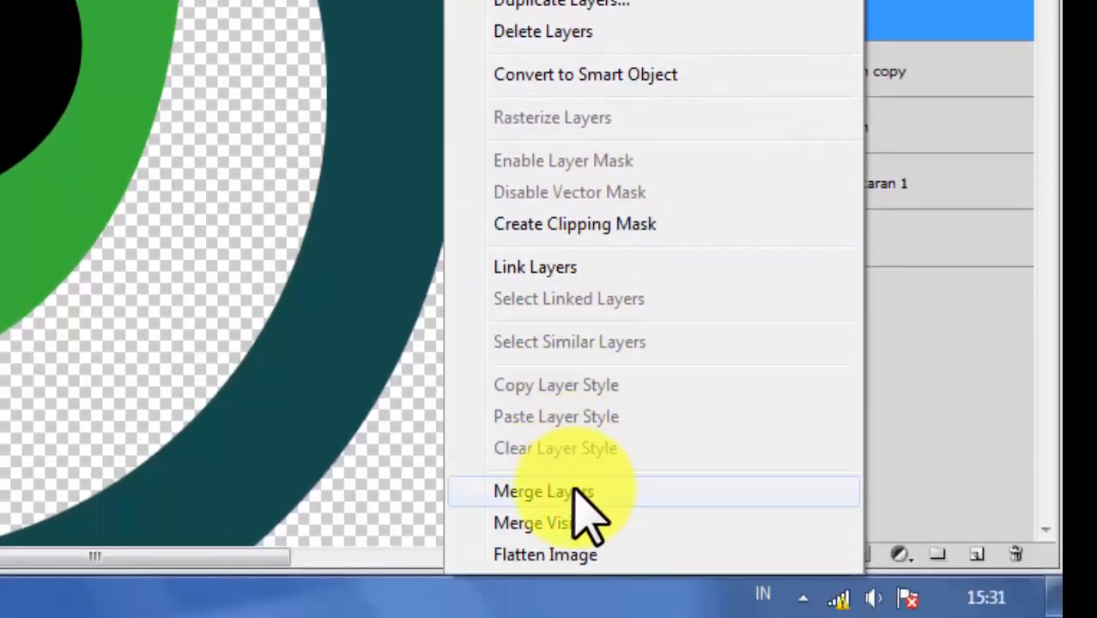
pyautogui.click(577, 493)
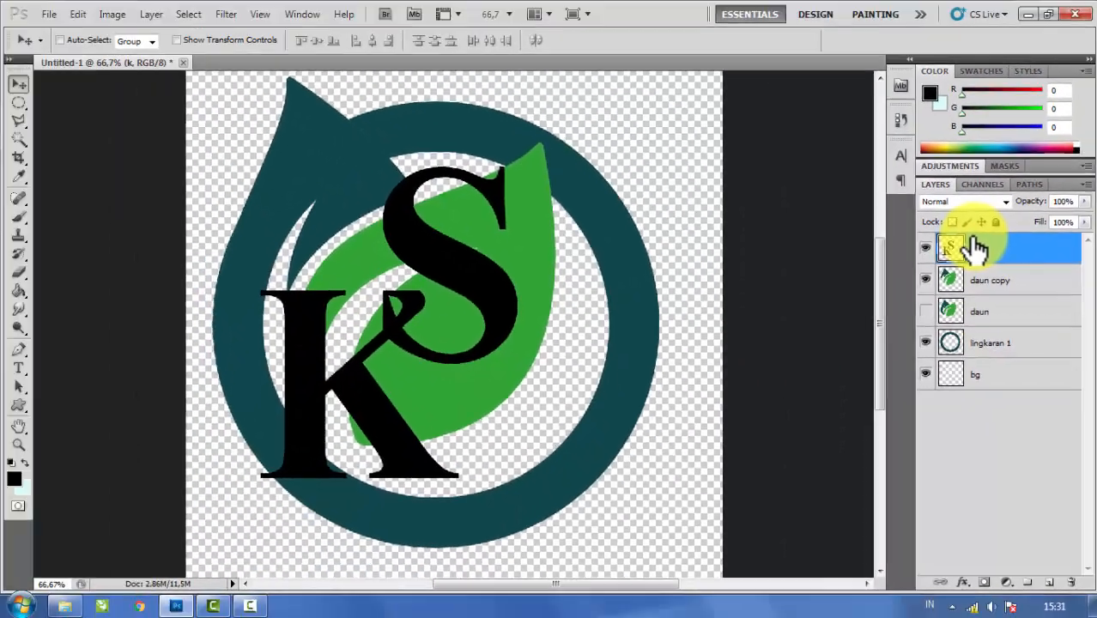
# Shift the merged KS letters toward the ring's center and scale them proportionally to about 77% within the circle
pyautogui.hotkey('ctrl', '-')
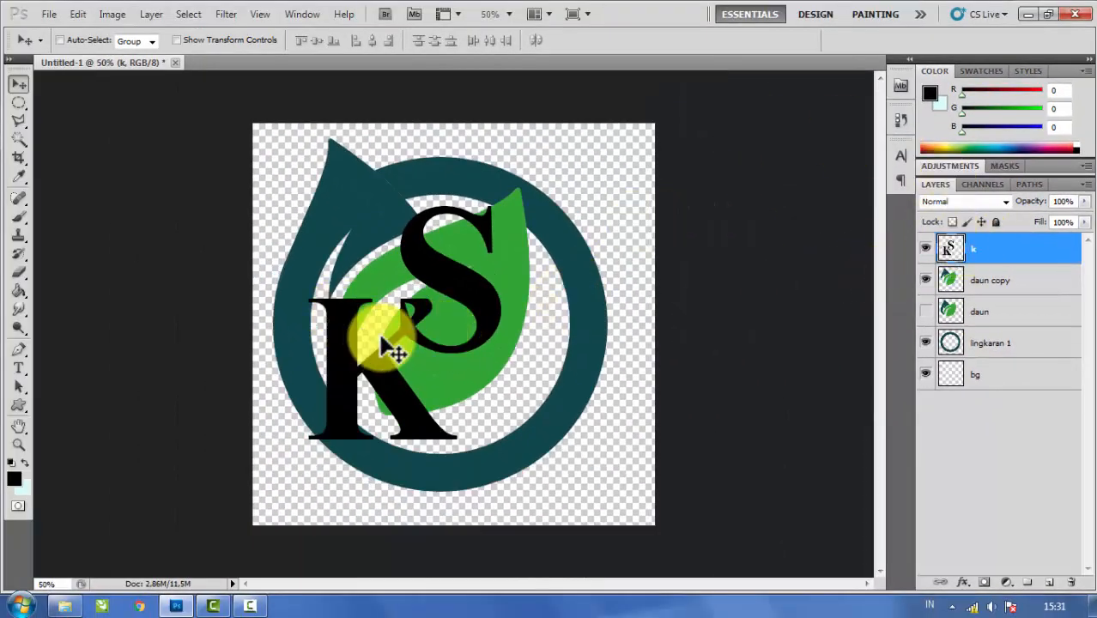
pyautogui.moveTo(385, 343)
pyautogui.mouseDown()
pyautogui.moveTo(451, 289)
pyautogui.moveTo(421, 260)
pyautogui.moveTo(385, 339)
pyautogui.moveTo(336, 308)
pyautogui.moveTo(384, 337)
pyautogui.moveTo(401, 332)
pyautogui.mouseUp()
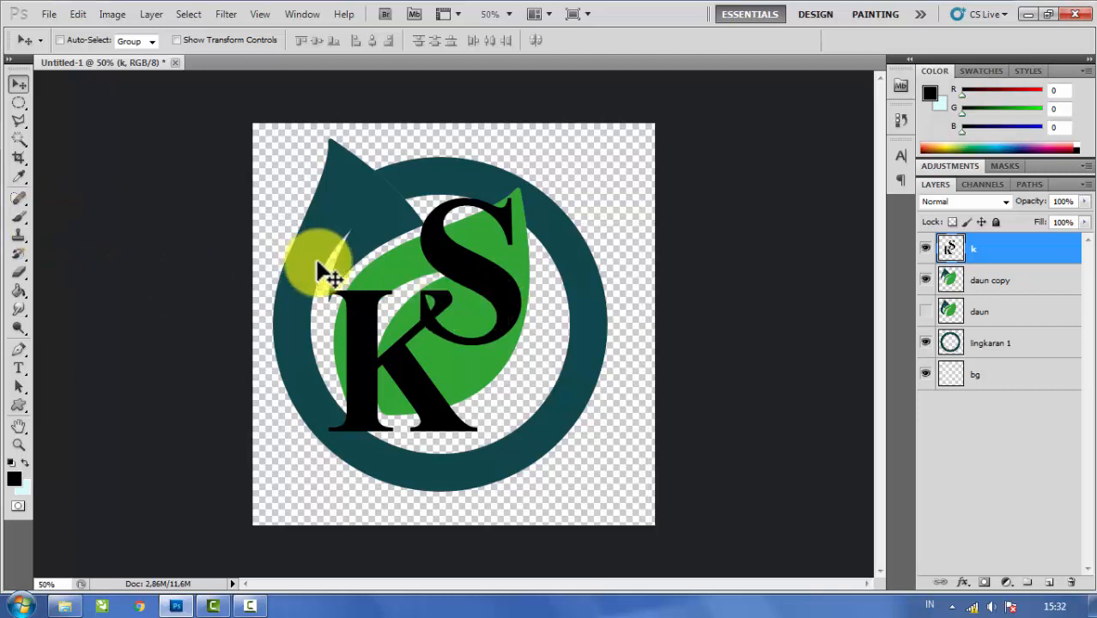
pyautogui.hotkey('ctrl', 't')
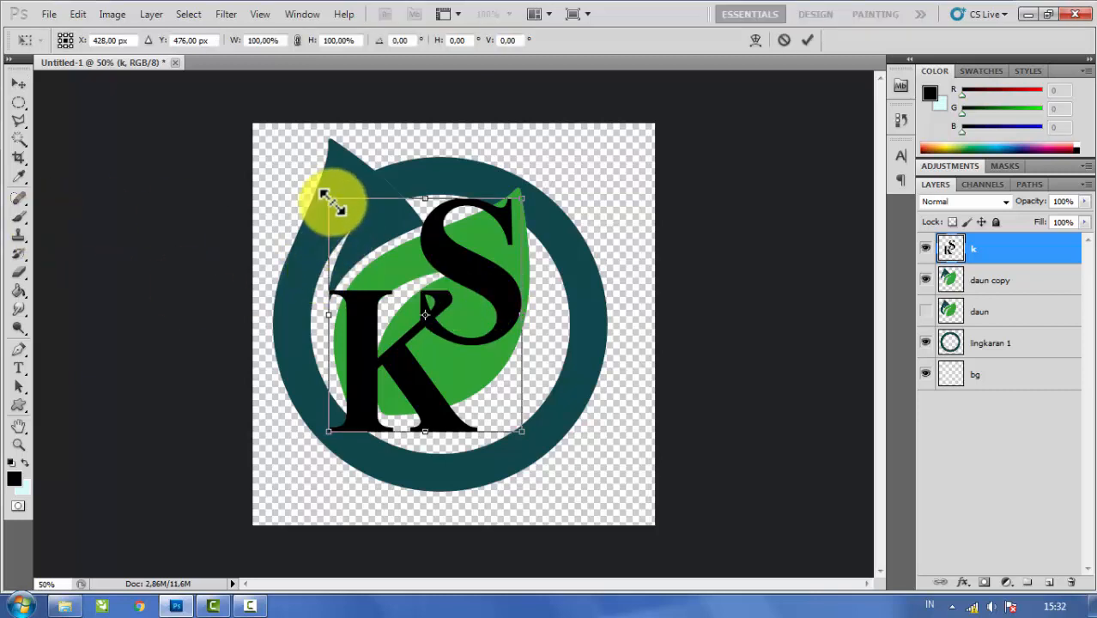
pyautogui.moveTo(329, 199); pyautogui.dragTo(353, 225)
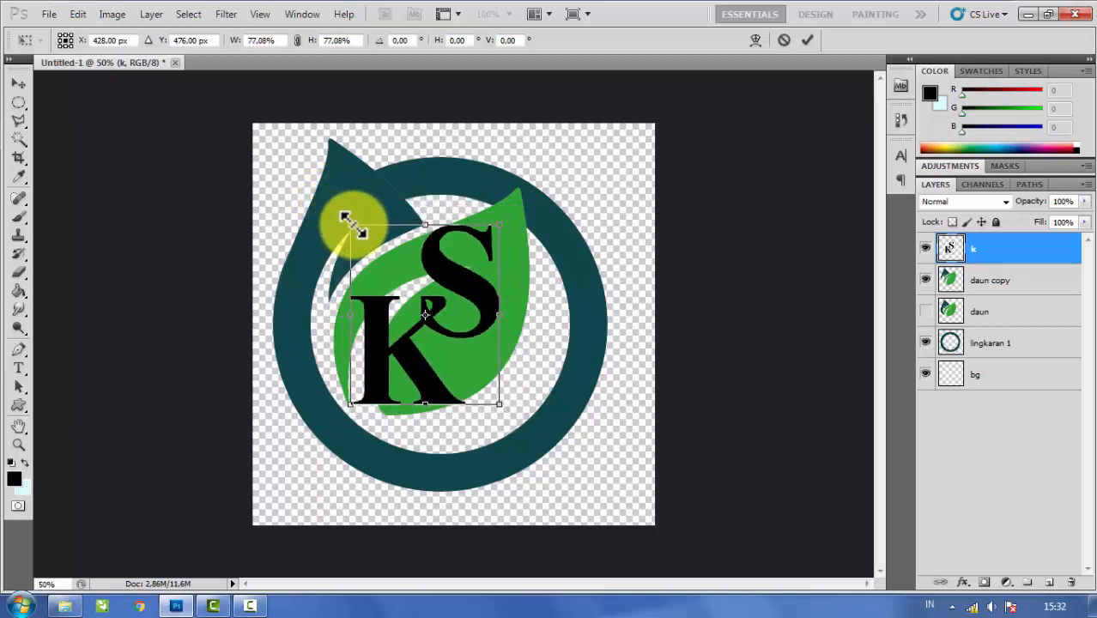
pyautogui.click(811, 39)
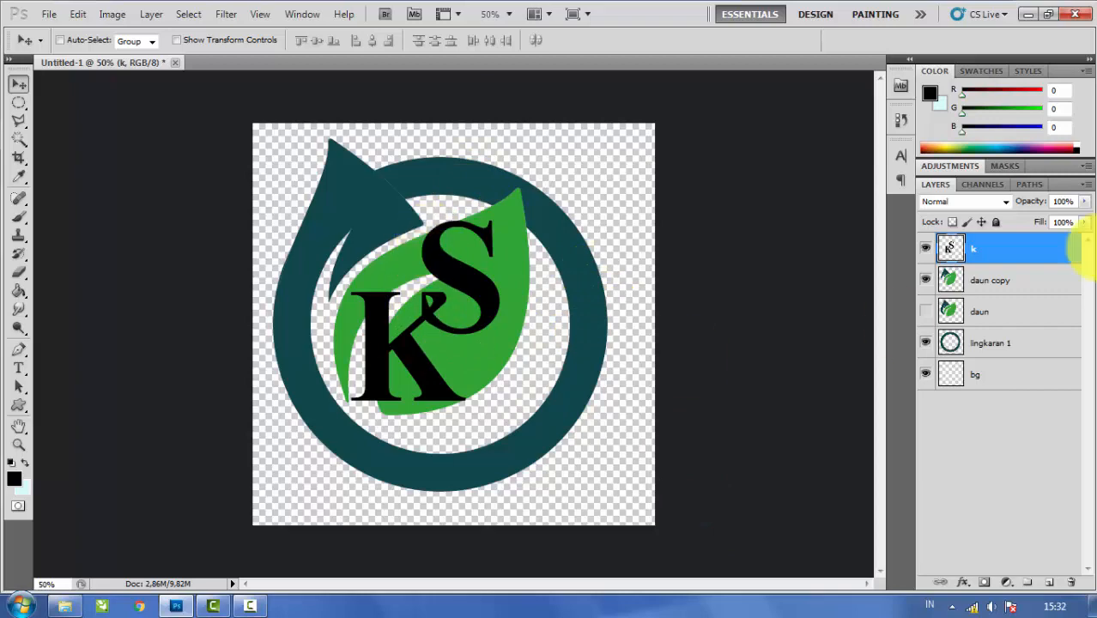
# Apply a Color Overlay to the merged KS layer in dark teal #0f464b, sampled from the leaf artwork
pyautogui.rightClick(981, 253)
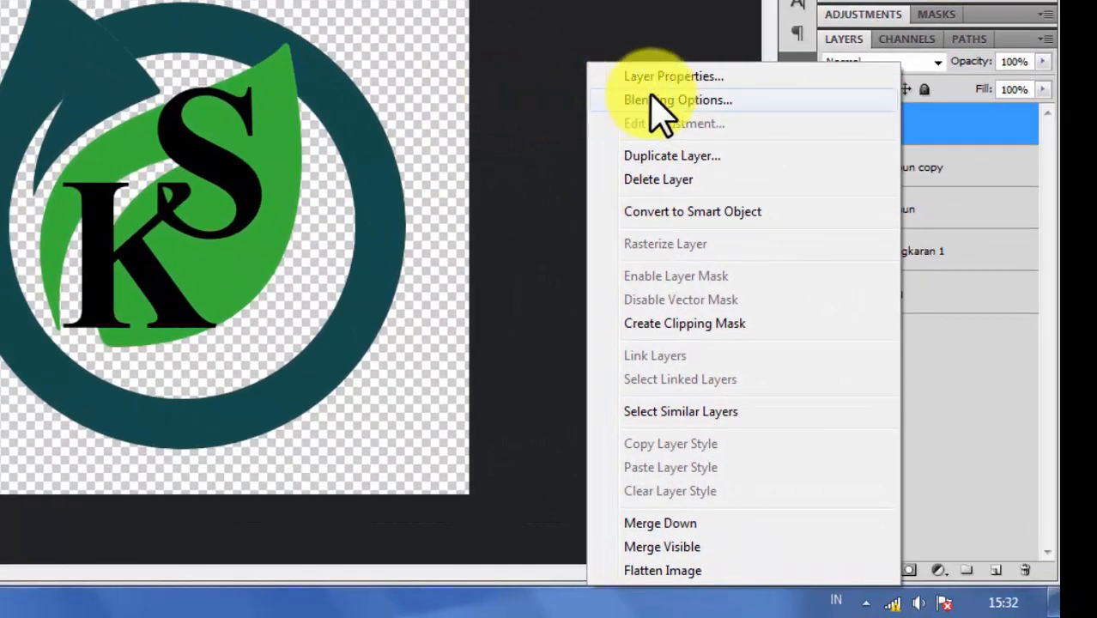
pyautogui.click(726, 101)
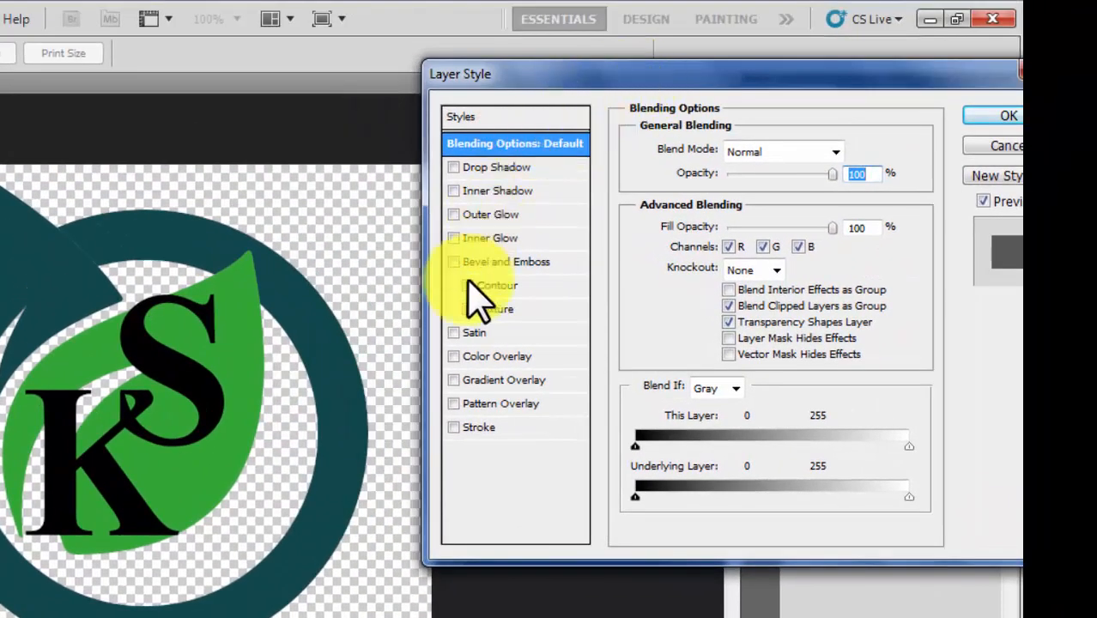
pyautogui.moveTo(621, 82); pyautogui.dragTo(582, 86)
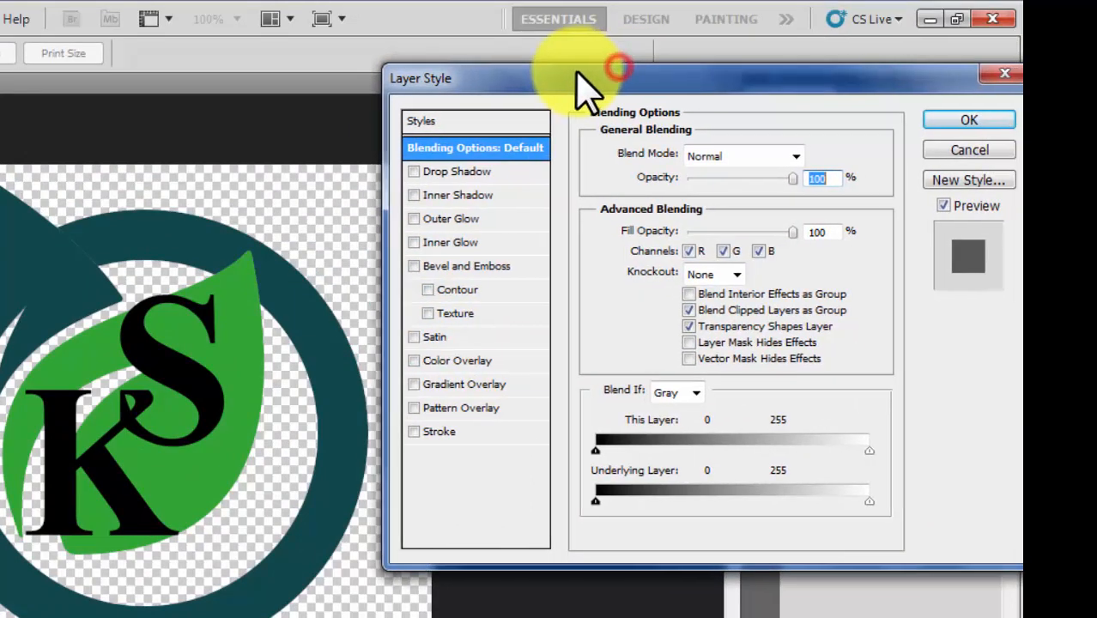
pyautogui.click(513, 360)
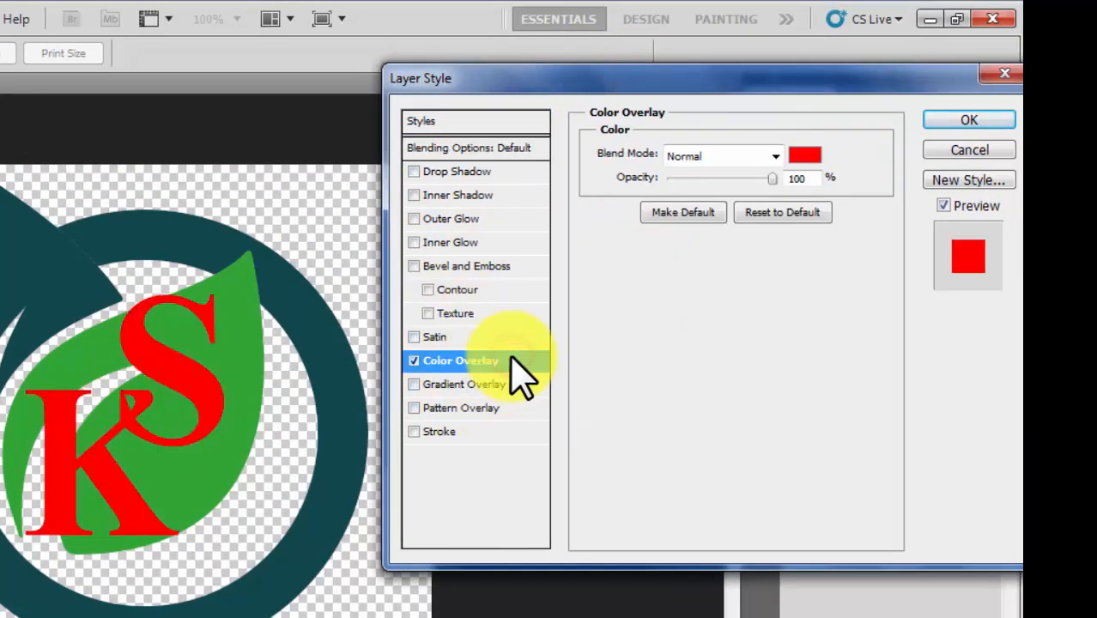
pyautogui.click(805, 163)
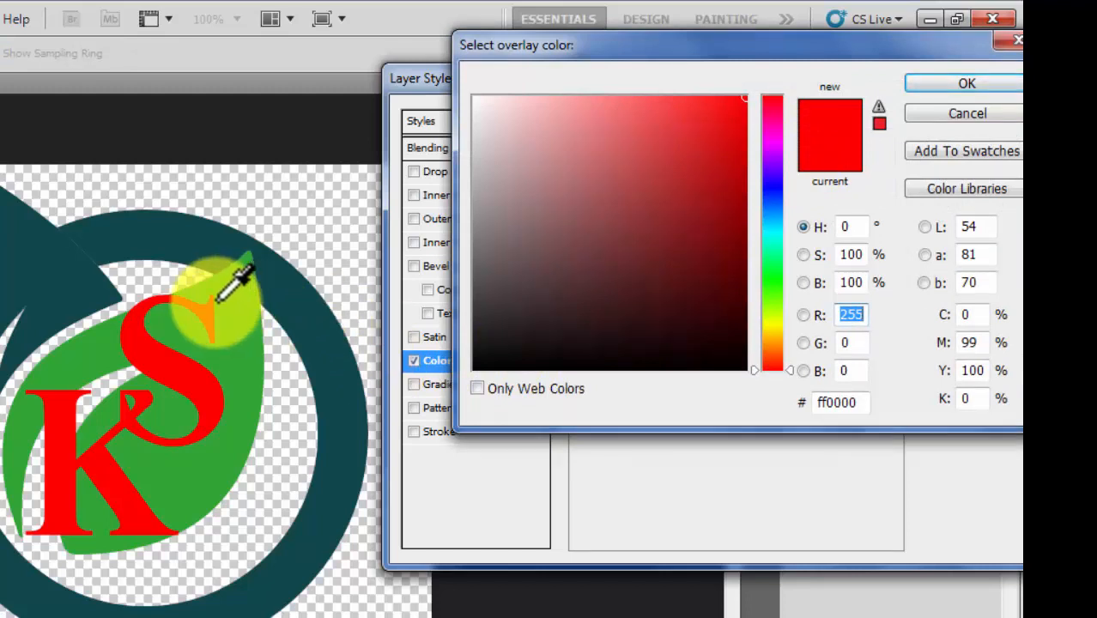
pyautogui.click(66, 287)
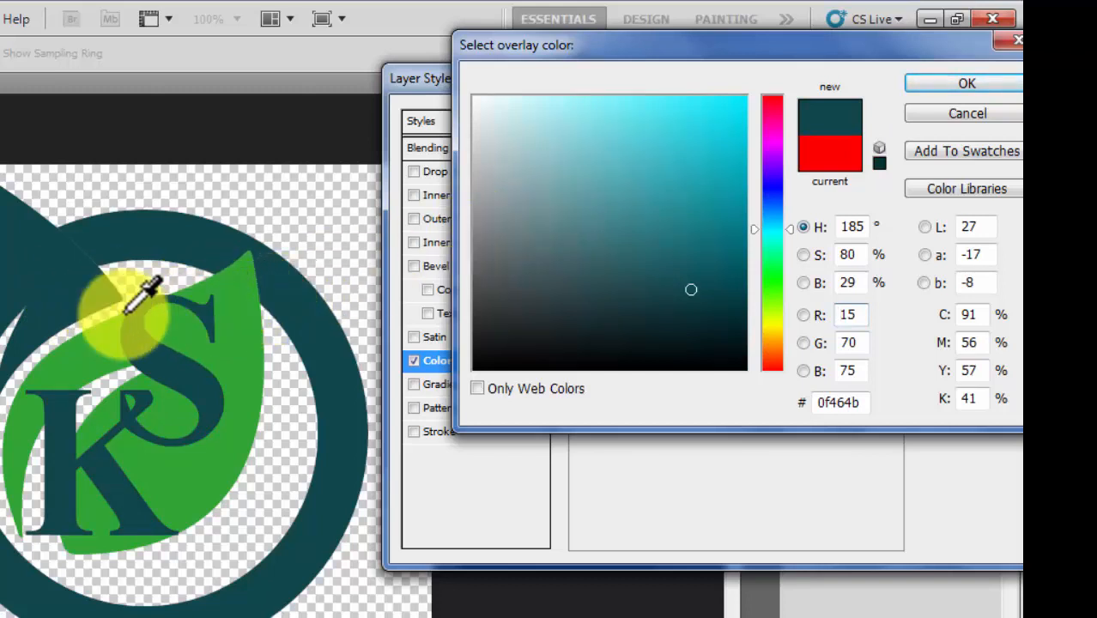
pyautogui.click(943, 82)
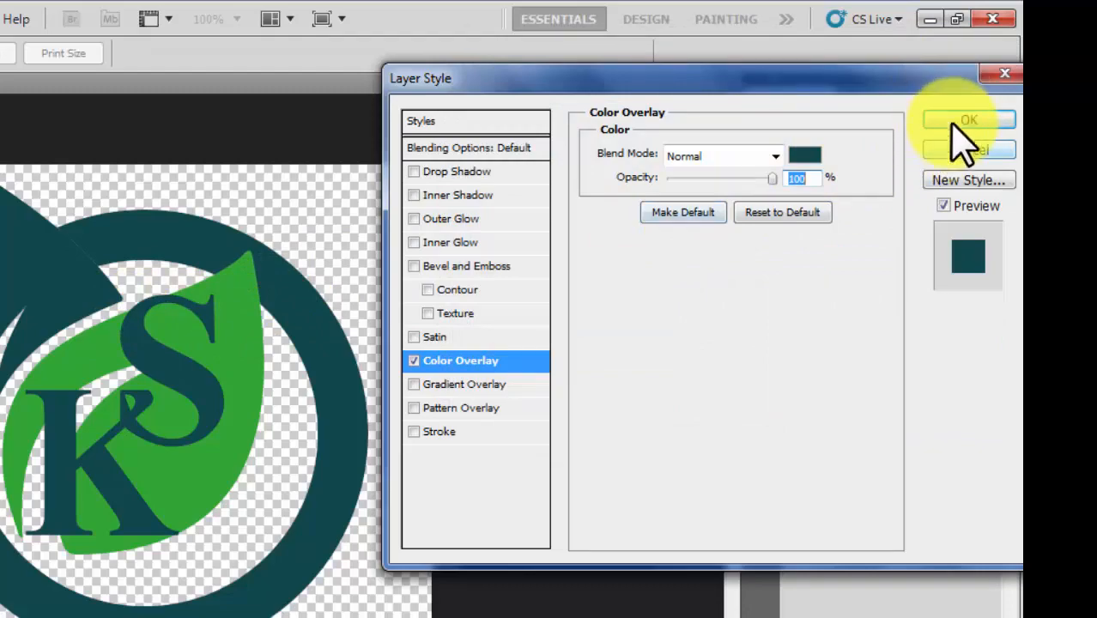
pyautogui.click(960, 122)
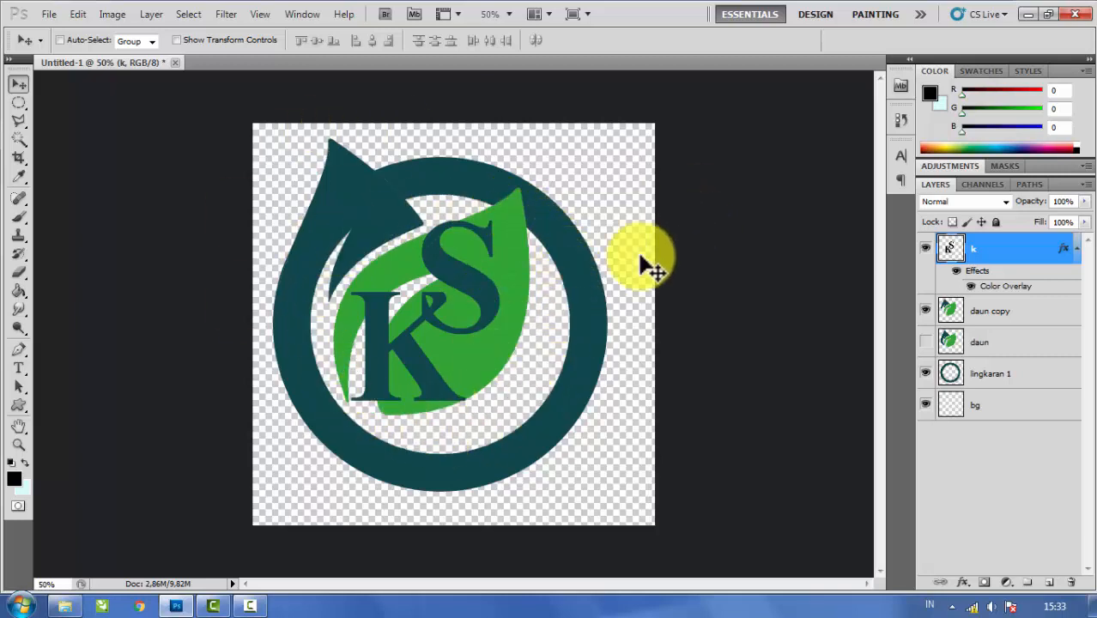
# Create a new layer named "warna isi" directly above the bg layer
pyautogui.click(996, 406)
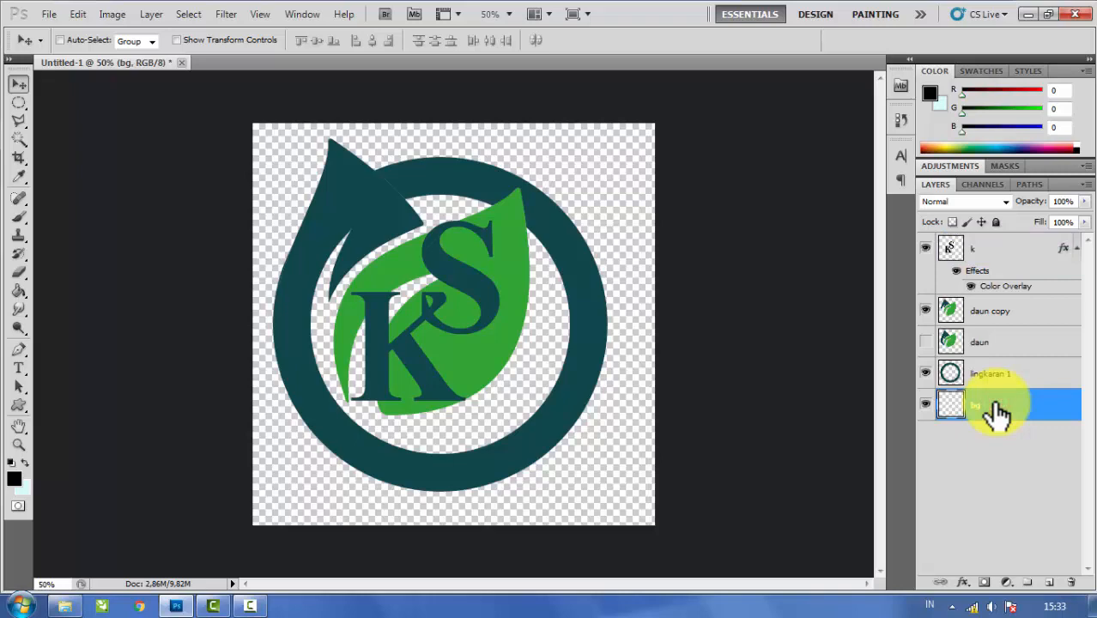
pyautogui.hotkey('ctrl', 'shift', 'n')
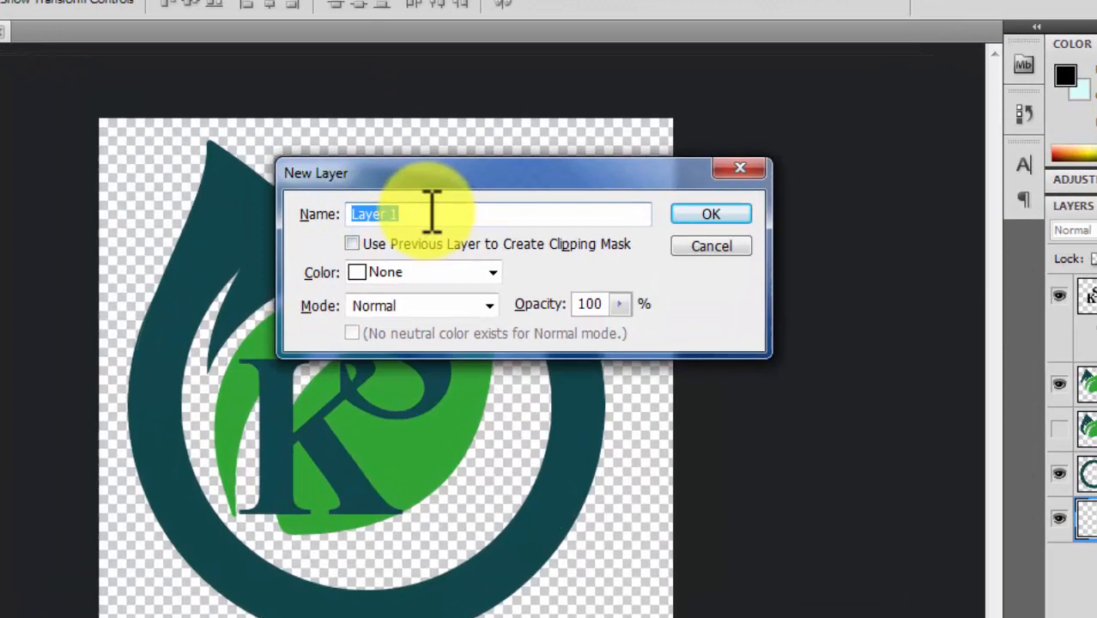
pyautogui.moveTo(426, 212); pyautogui.dragTo(345, 213)
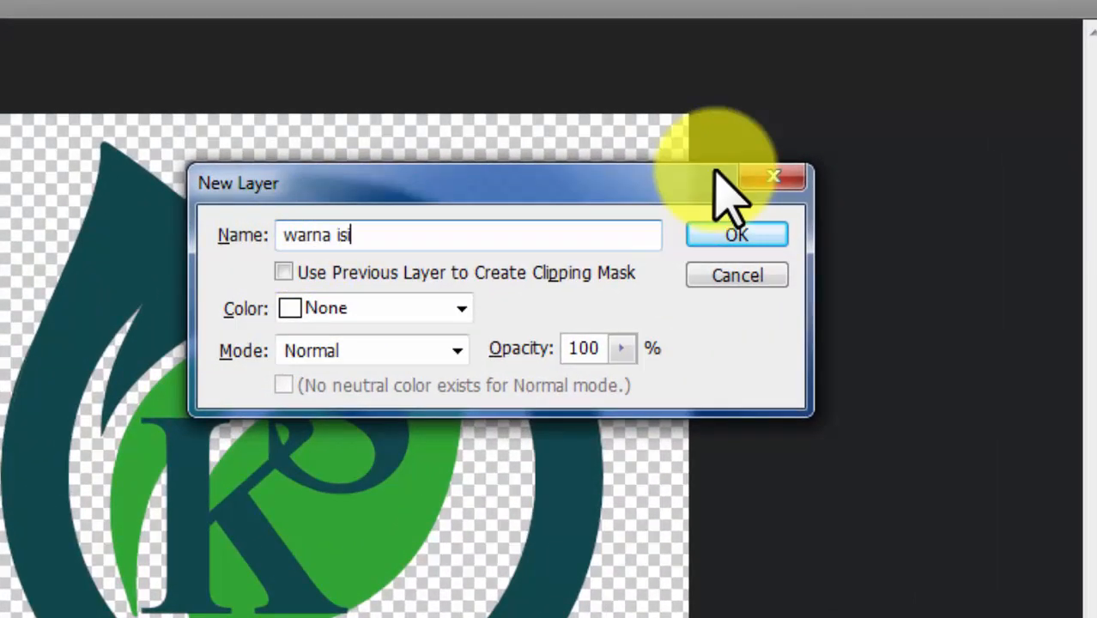
pyautogui.click(757, 232)
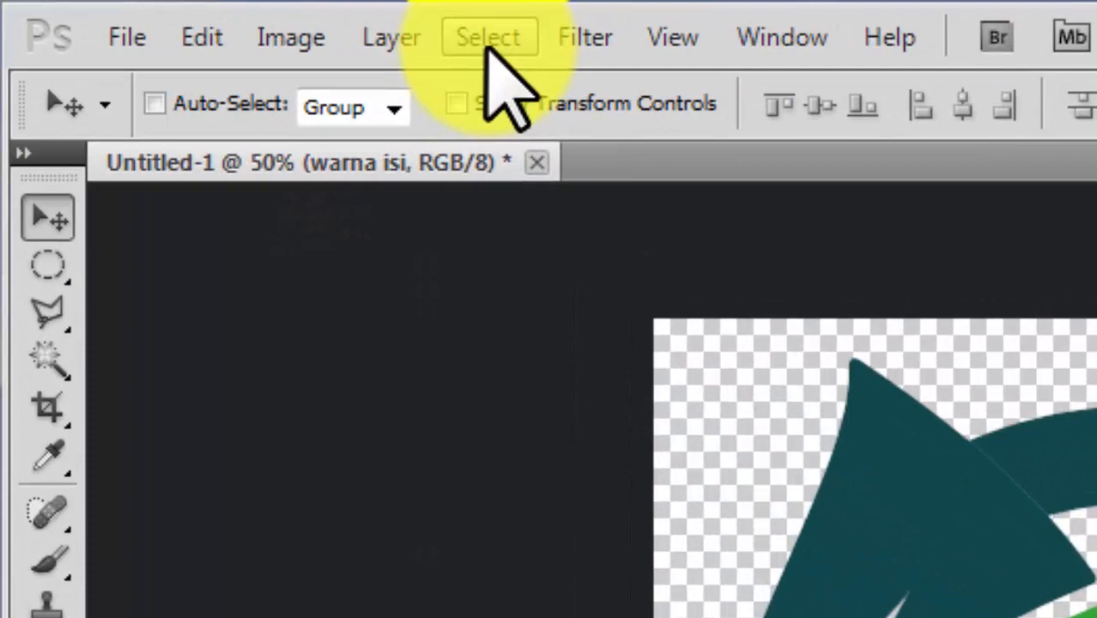
# Load the saved lingkaran channel as a new selection on the warna isi layer
pyautogui.click(188, 13)
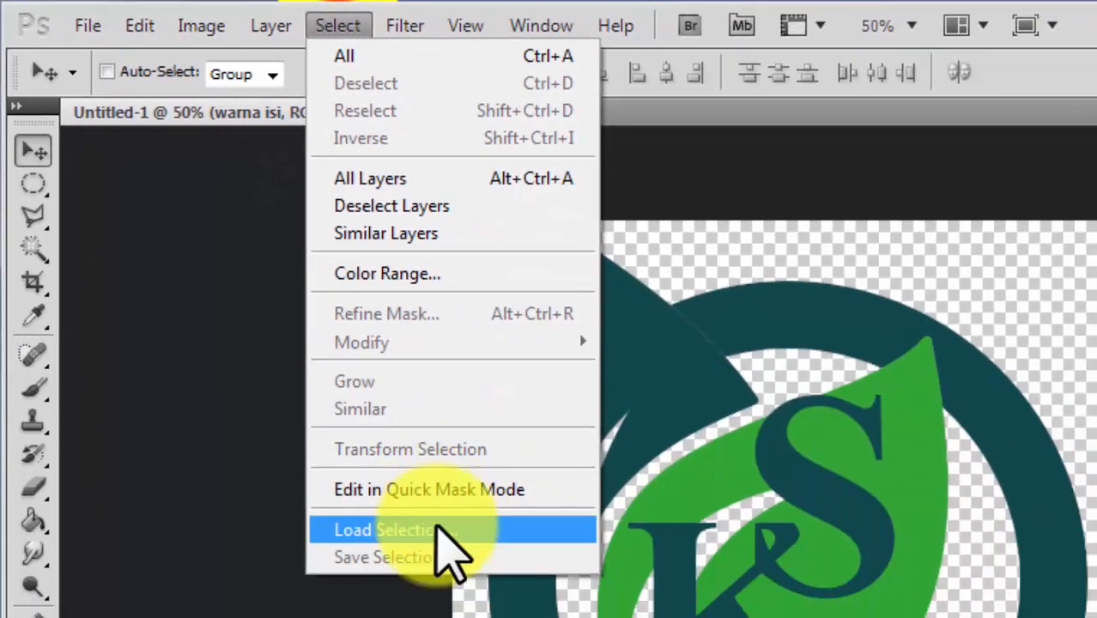
pyautogui.click(445, 528)
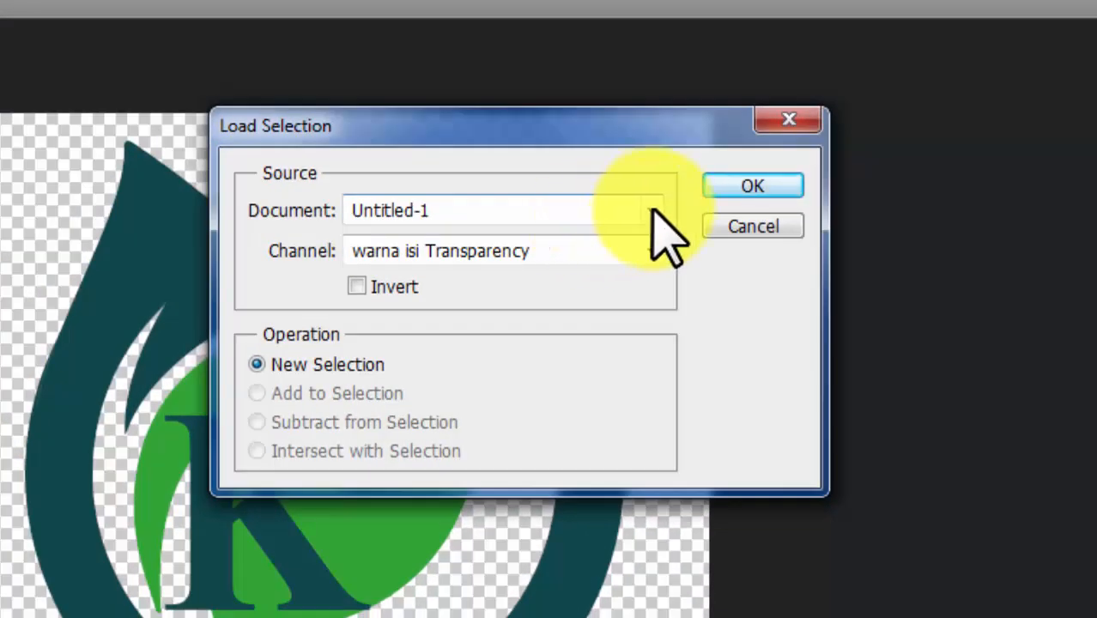
pyautogui.click(653, 207)
pyautogui.click(653, 207)
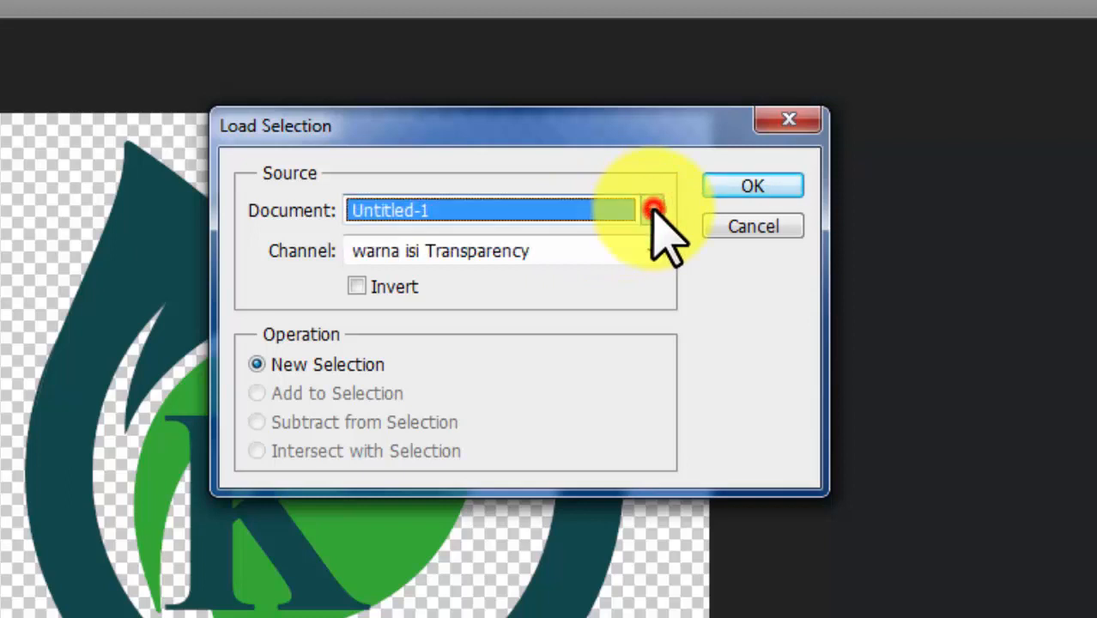
pyautogui.click(646, 249)
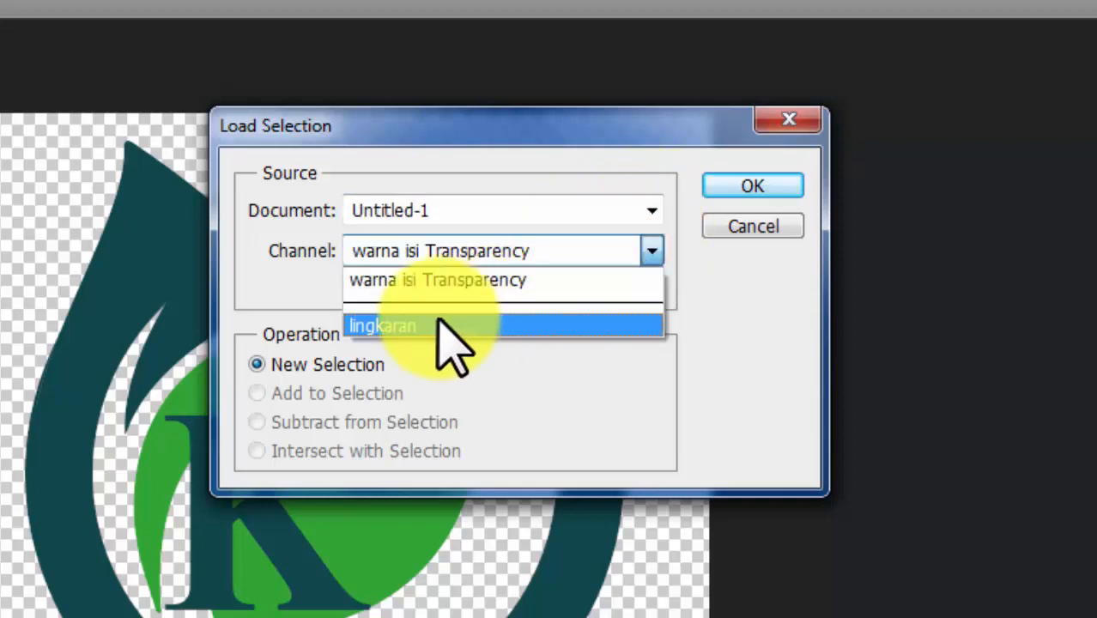
pyautogui.click(715, 352)
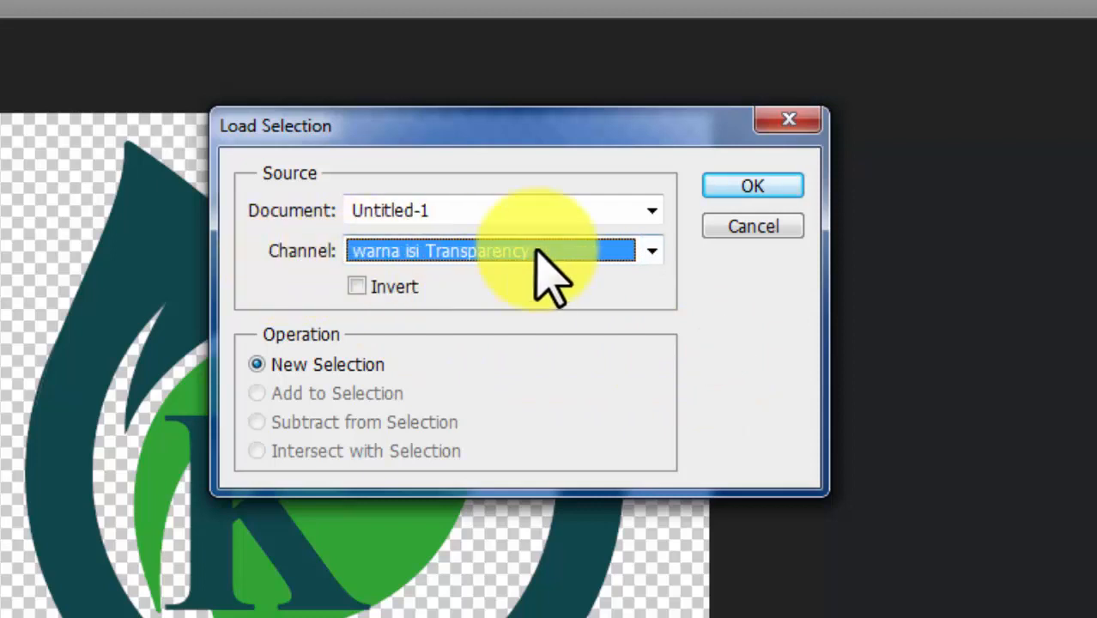
pyautogui.click(651, 249)
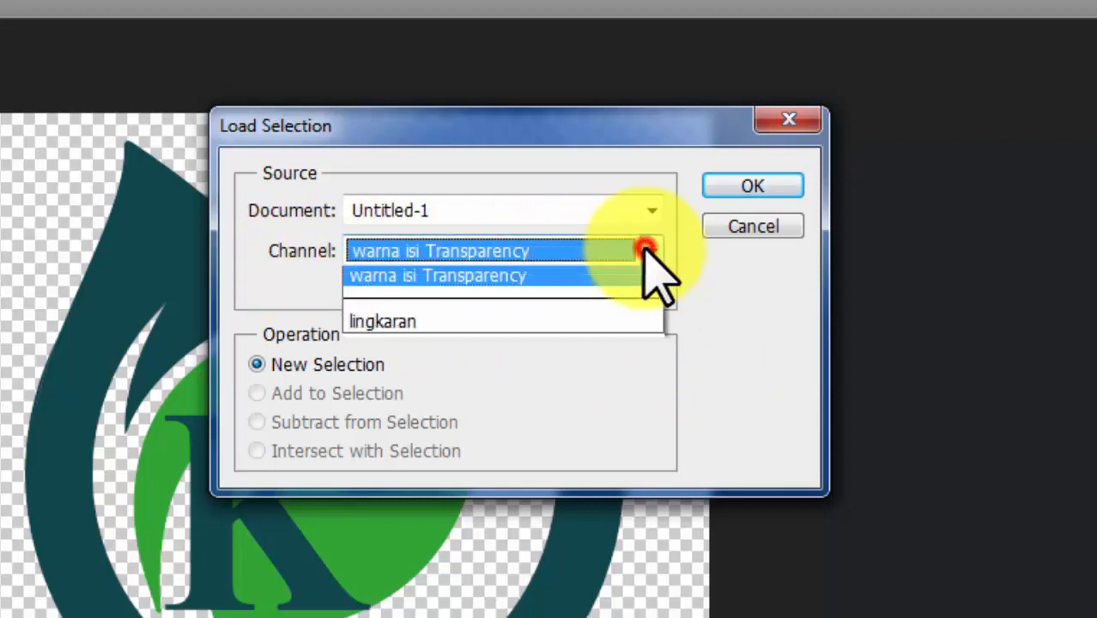
pyautogui.click(391, 325)
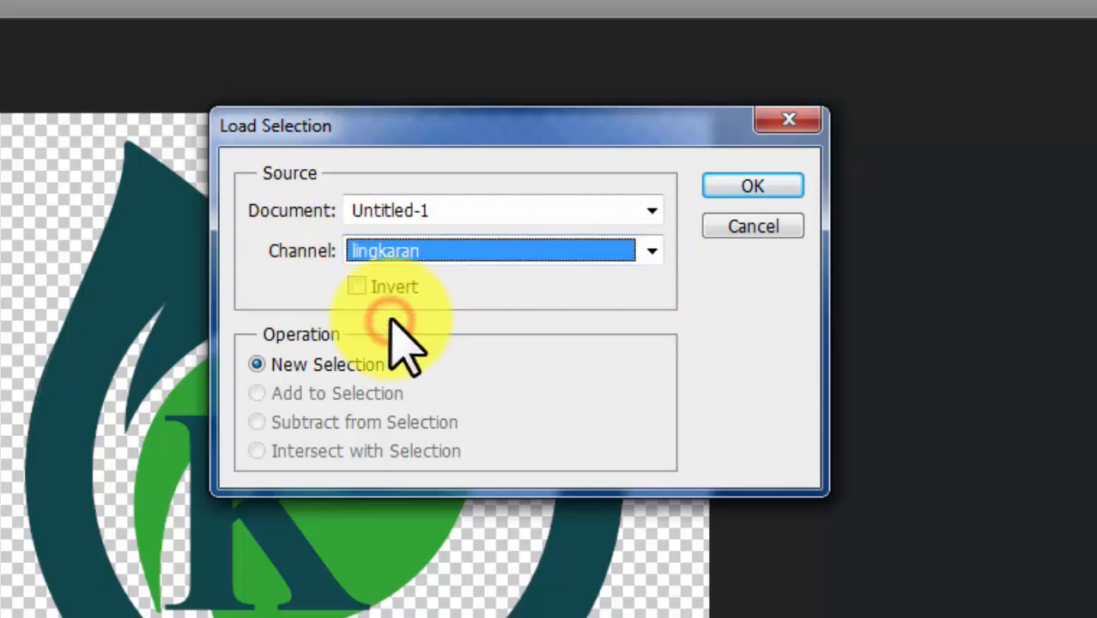
pyautogui.click(751, 187)
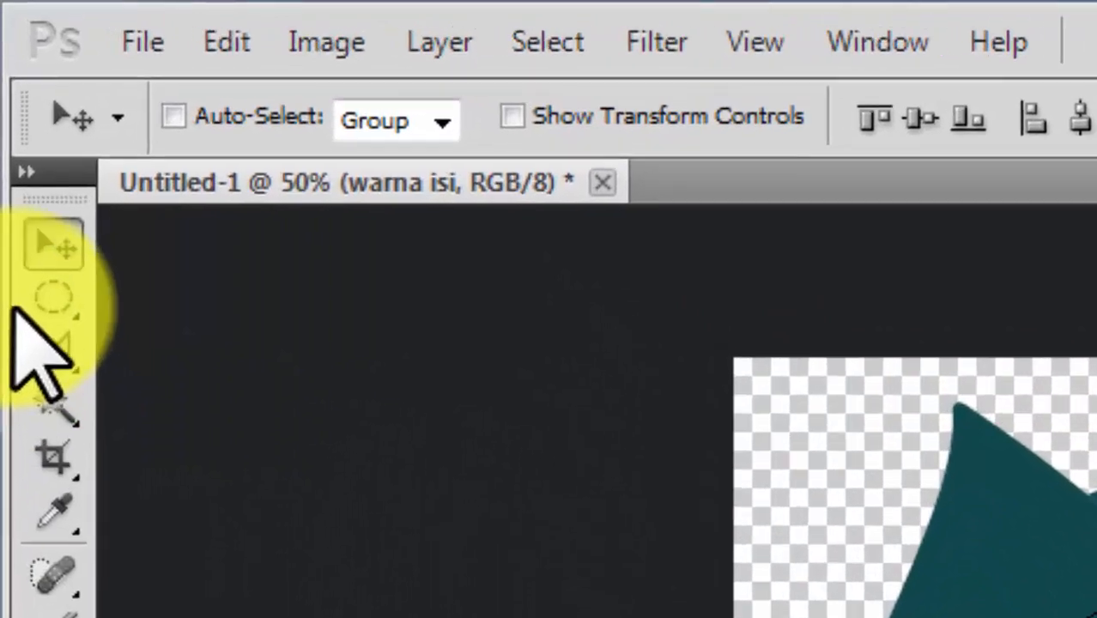
# Enlarge the circular selection slightly with Transform Selection so its edge lies within the teal ring
pyautogui.click(18, 102)
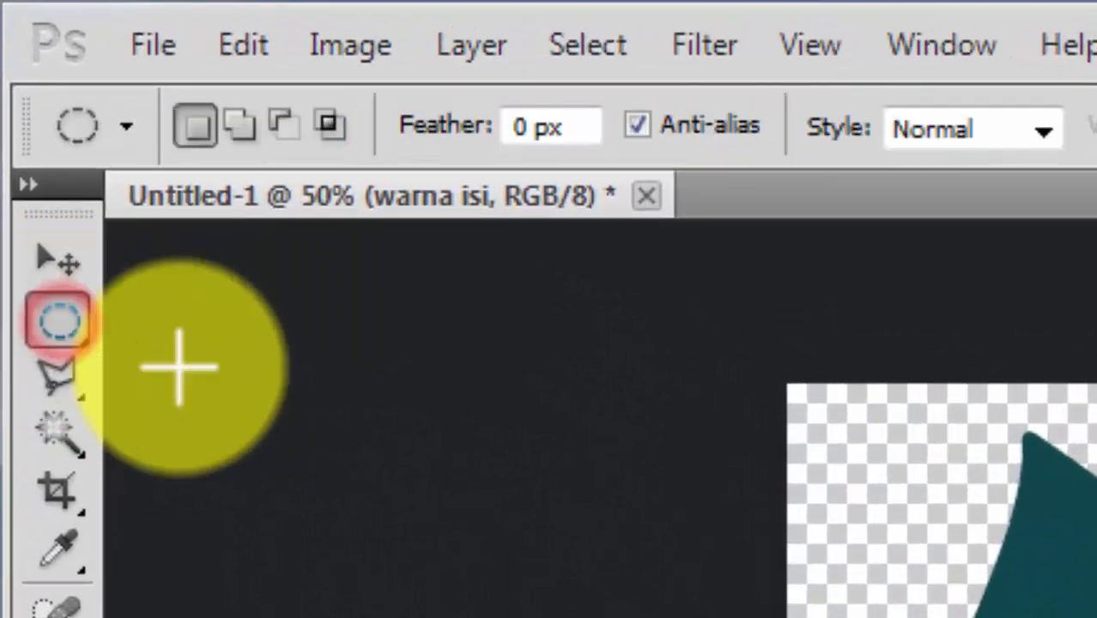
pyautogui.rightClick(68, 314)
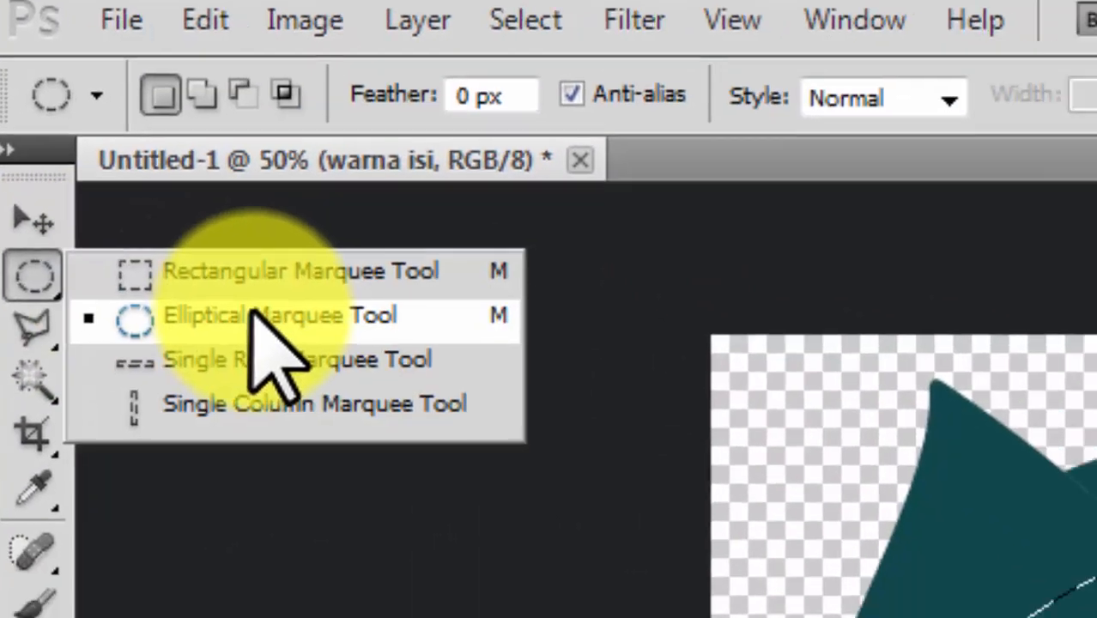
pyautogui.click(258, 316)
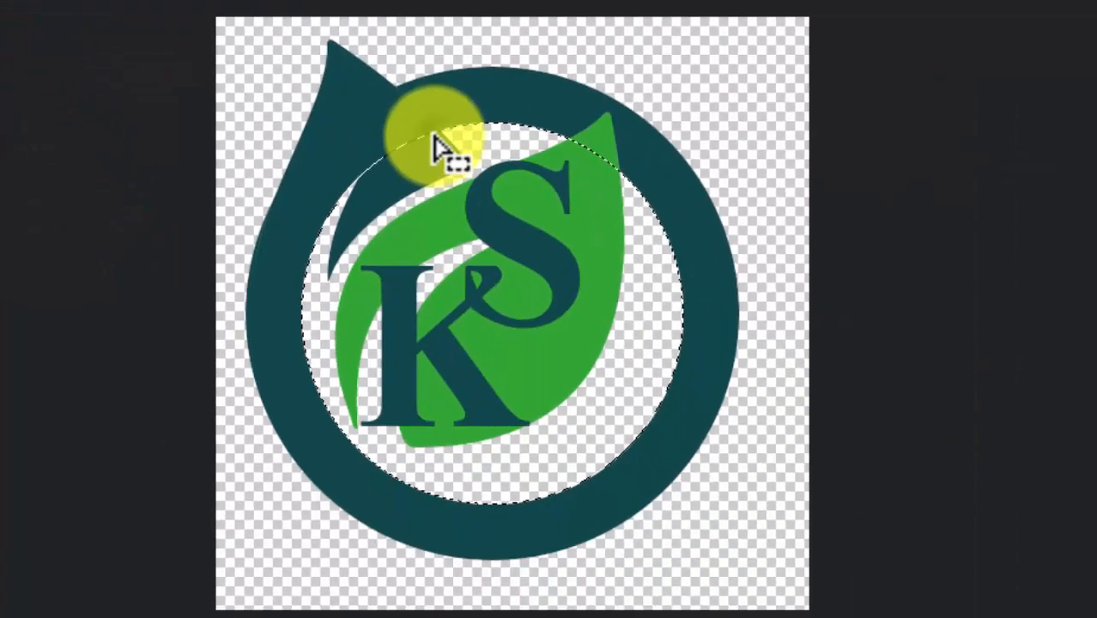
pyautogui.rightClick(438, 141)
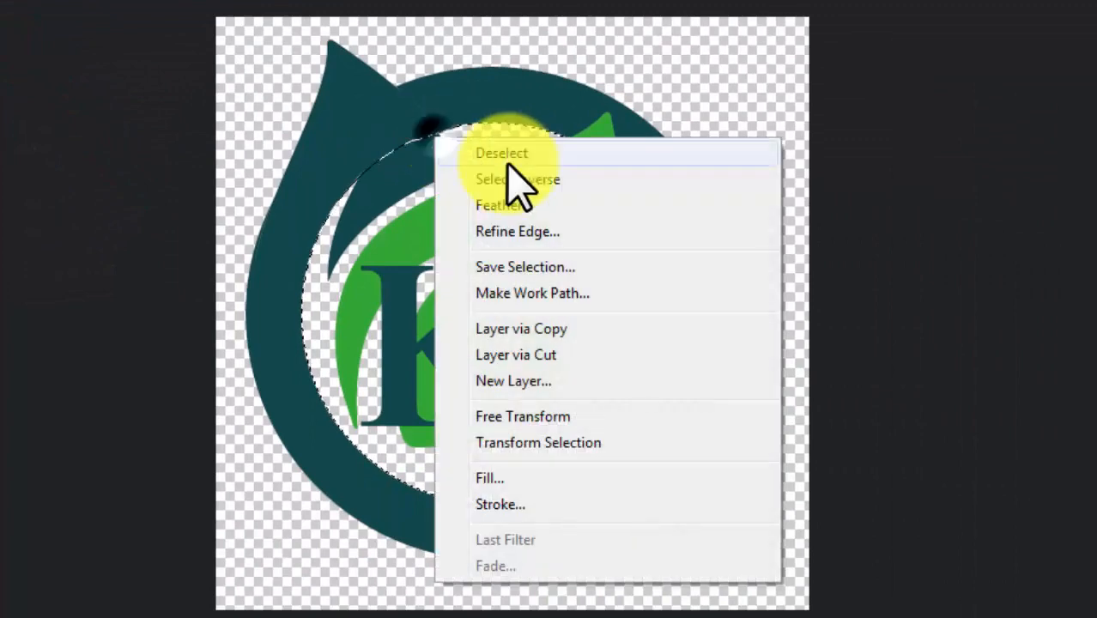
pyautogui.click(605, 444)
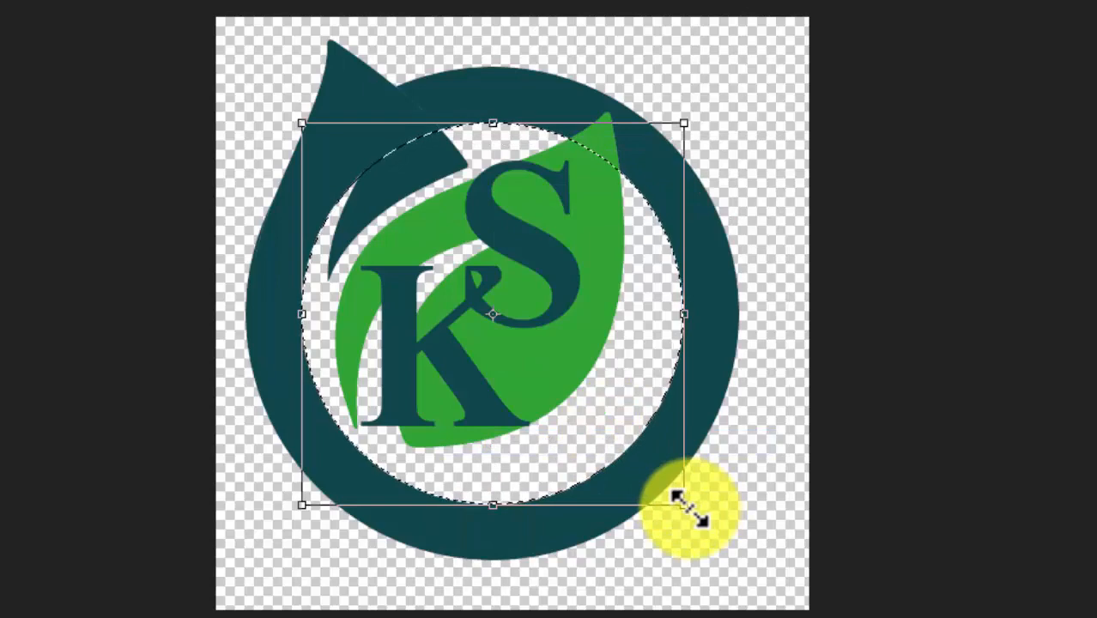
pyautogui.moveTo(687, 508); pyautogui.dragTo(702, 524)
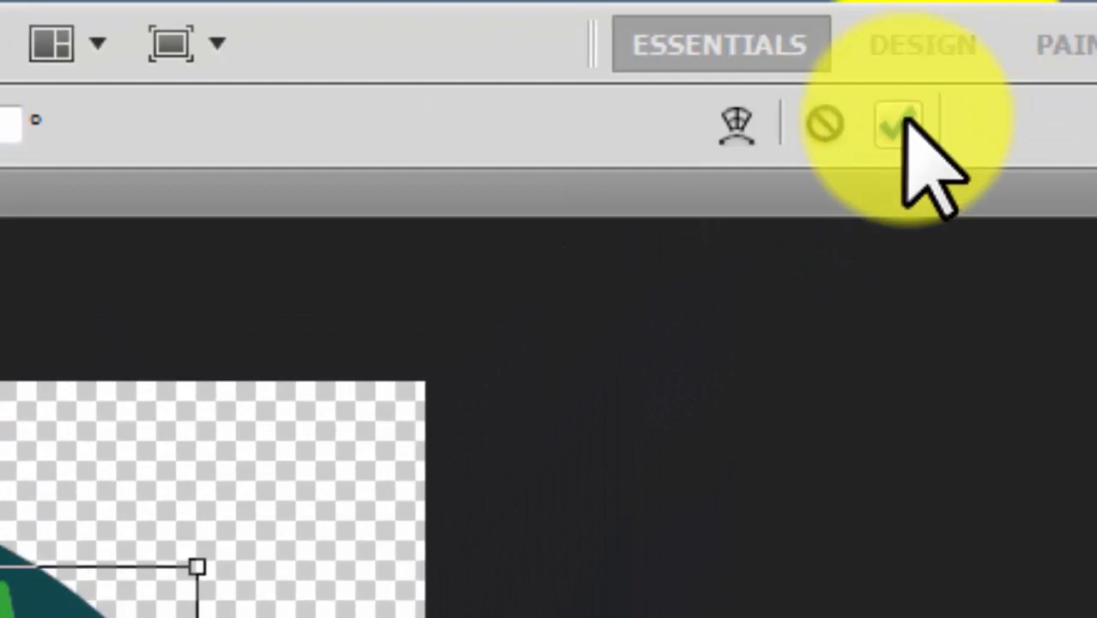
pyautogui.click(1039, 0)
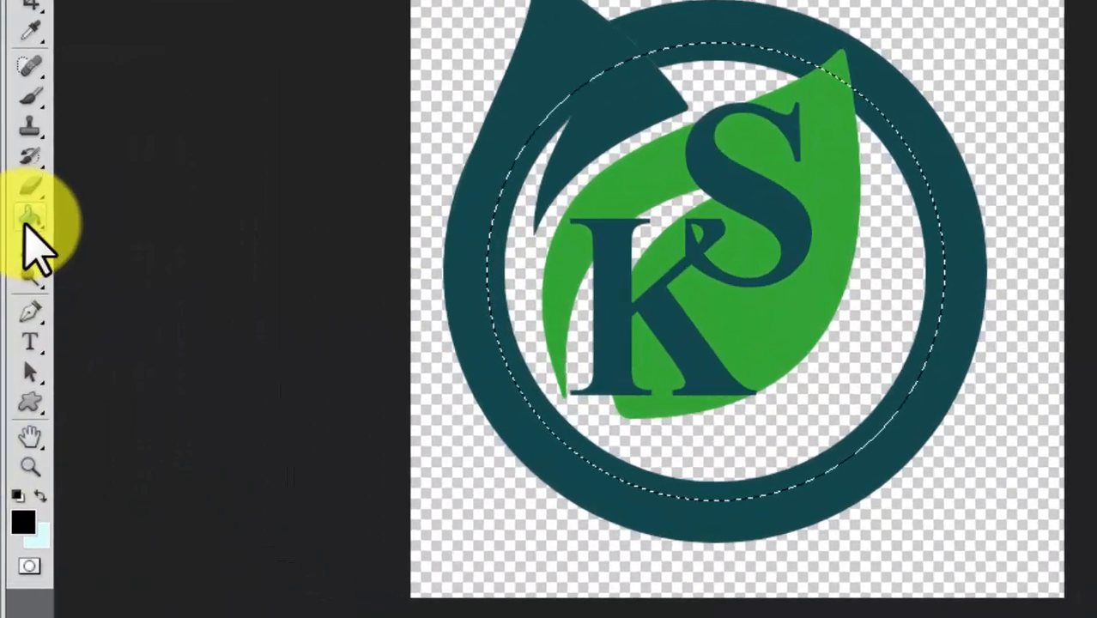
# Fill the circular selection on the warna isi layer with yellow #e3f706 using the Paint Bucket Tool
pyautogui.click(18, 290)
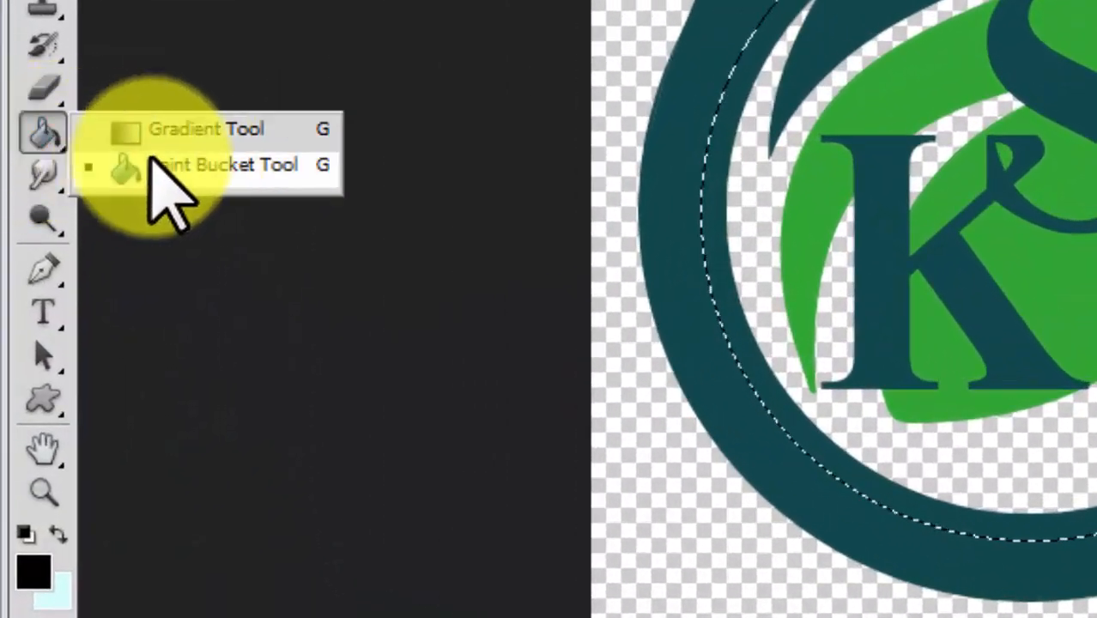
pyautogui.click(187, 166)
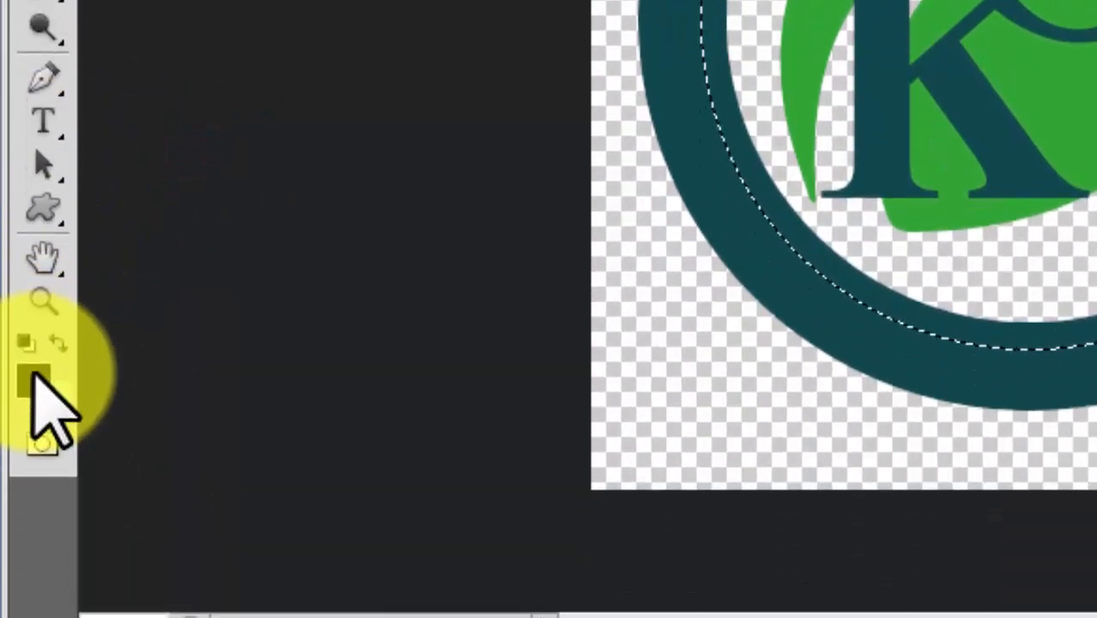
pyautogui.click(34, 379)
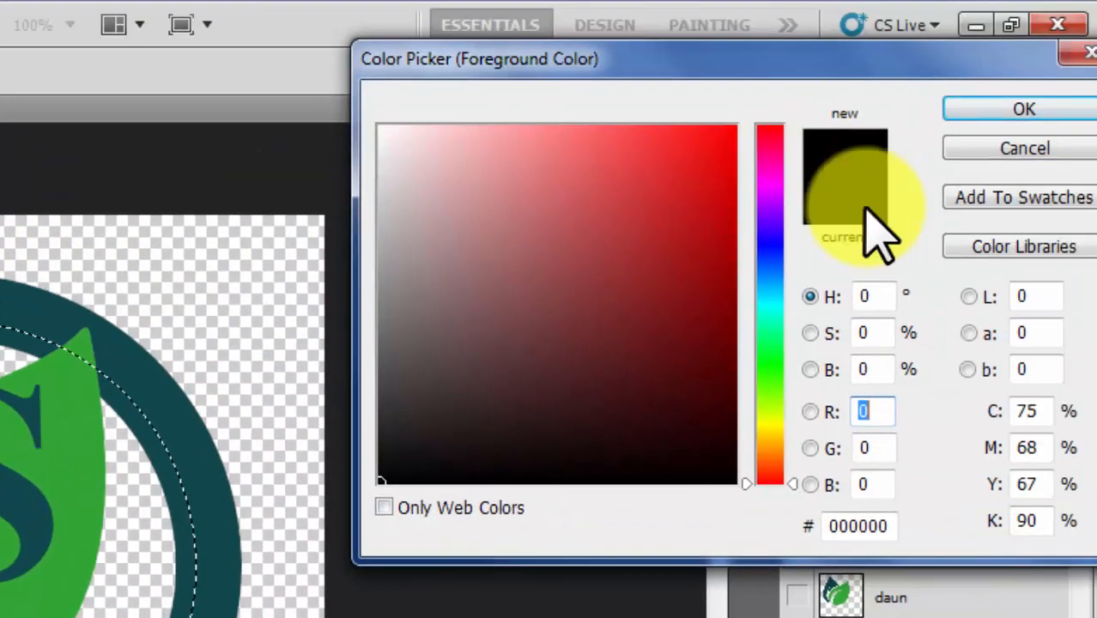
pyautogui.click(777, 421)
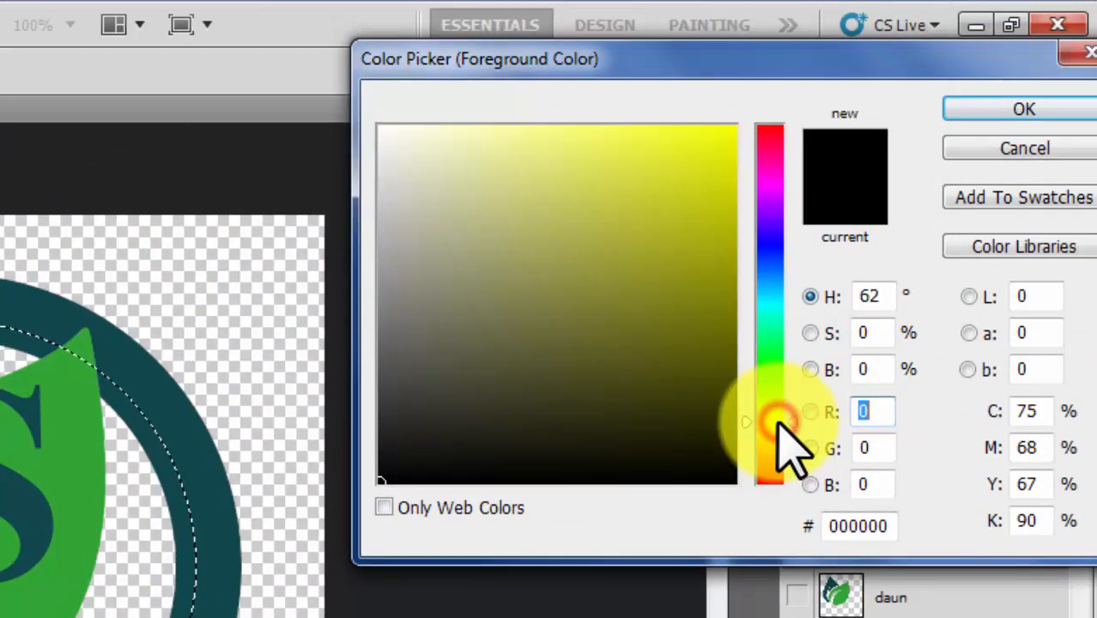
pyautogui.click(772, 412)
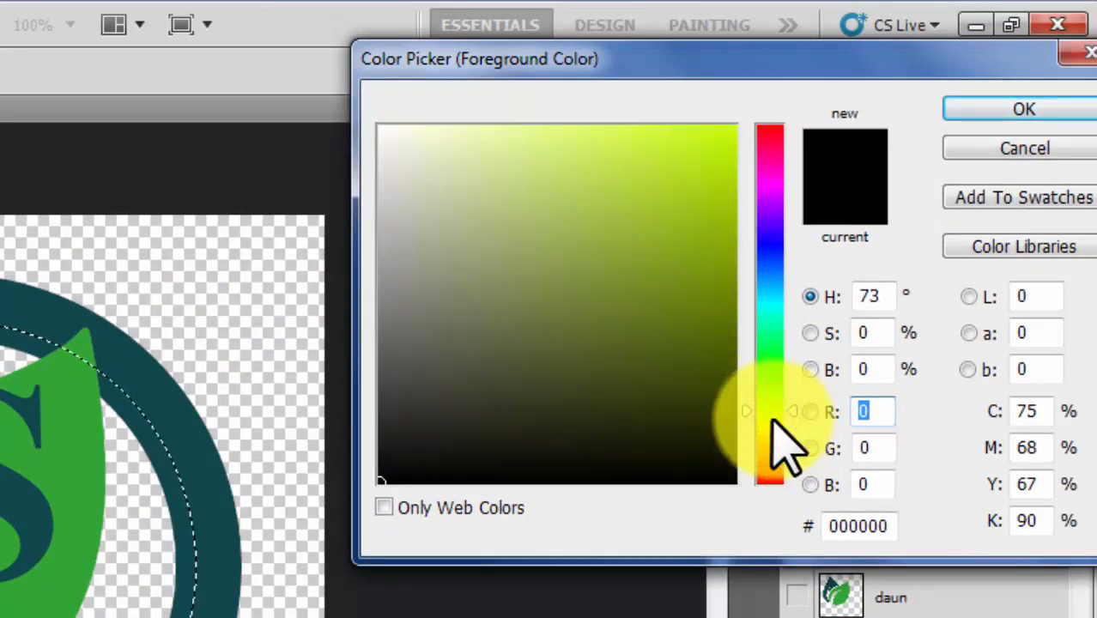
pyautogui.click(728, 138)
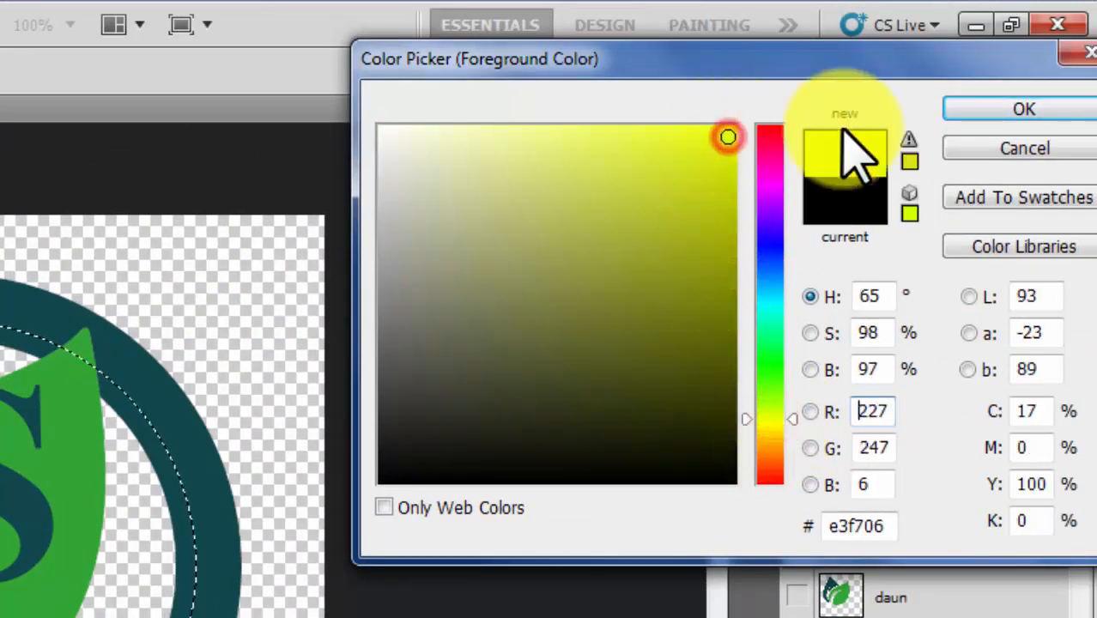
pyautogui.click(1041, 109)
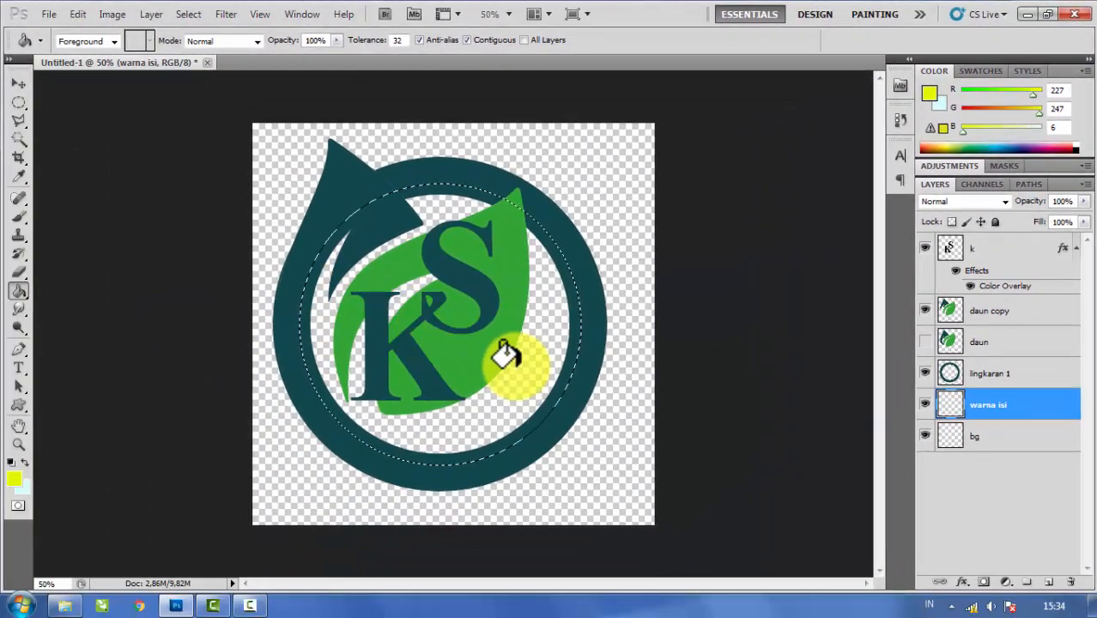
pyautogui.click(508, 356)
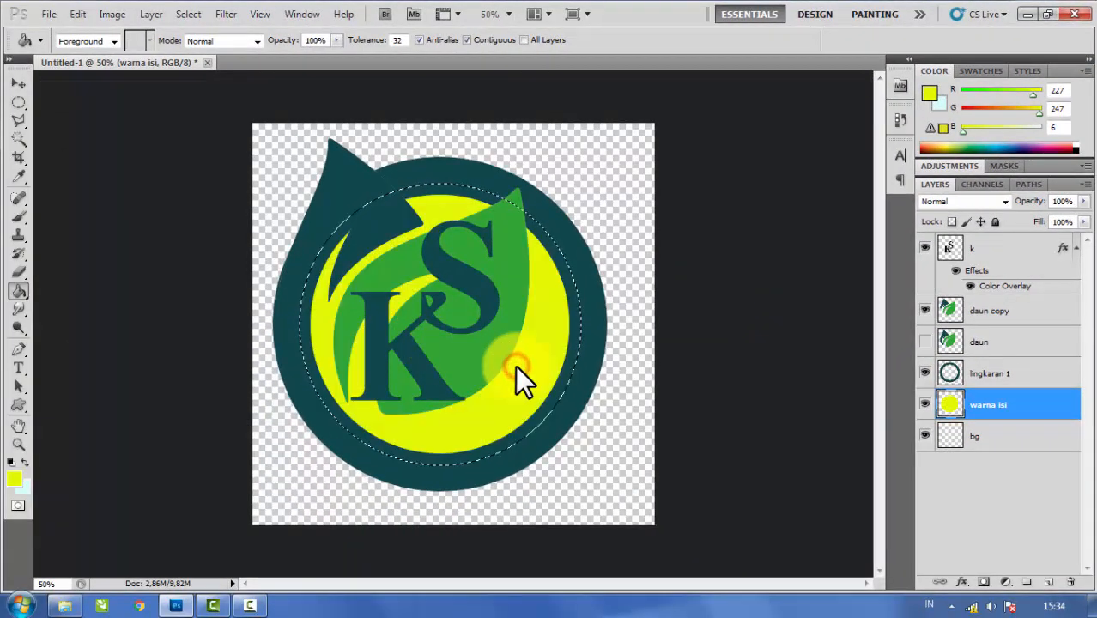
pyautogui.click(433, 190)
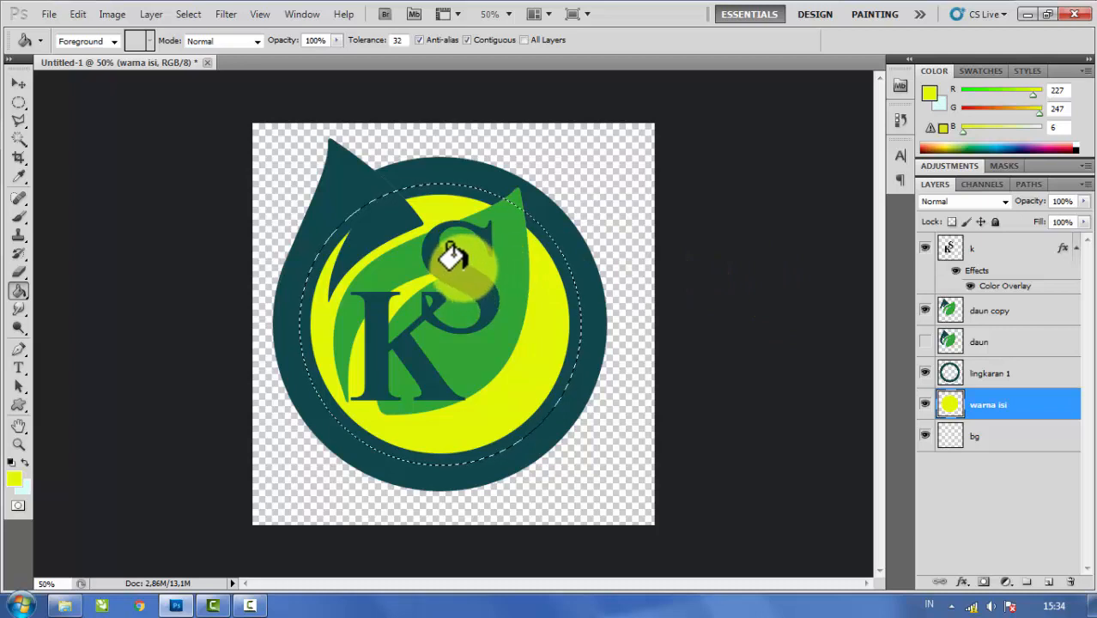
# With the k layer active, enlarge the circular selection with Transform Selection to just inside the ring's outer edge
pyautogui.click(985, 248)
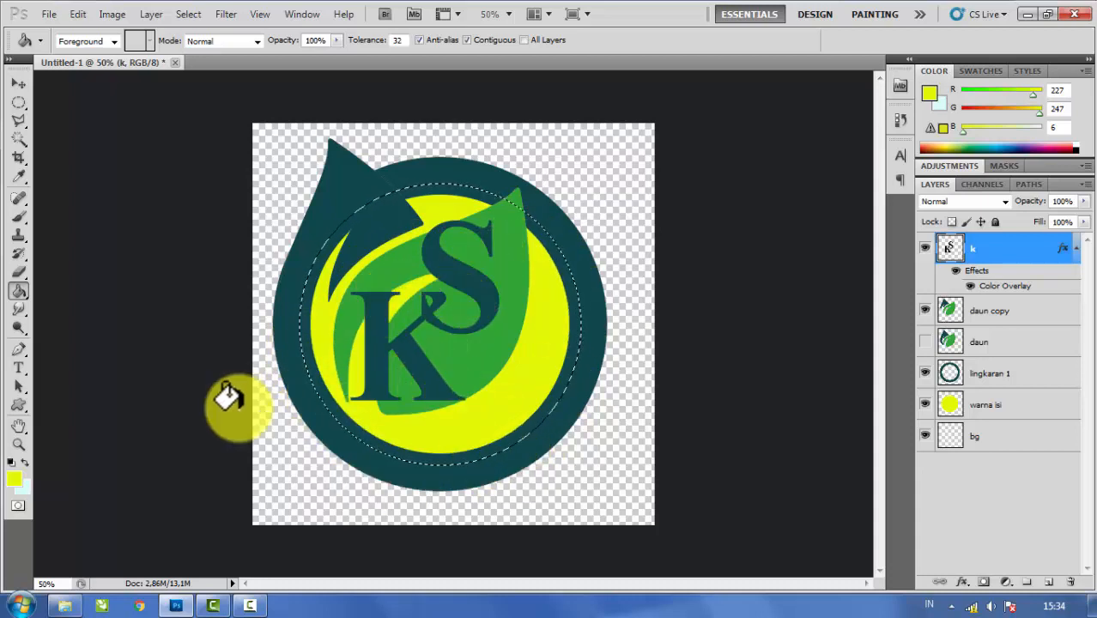
pyautogui.click(19, 83)
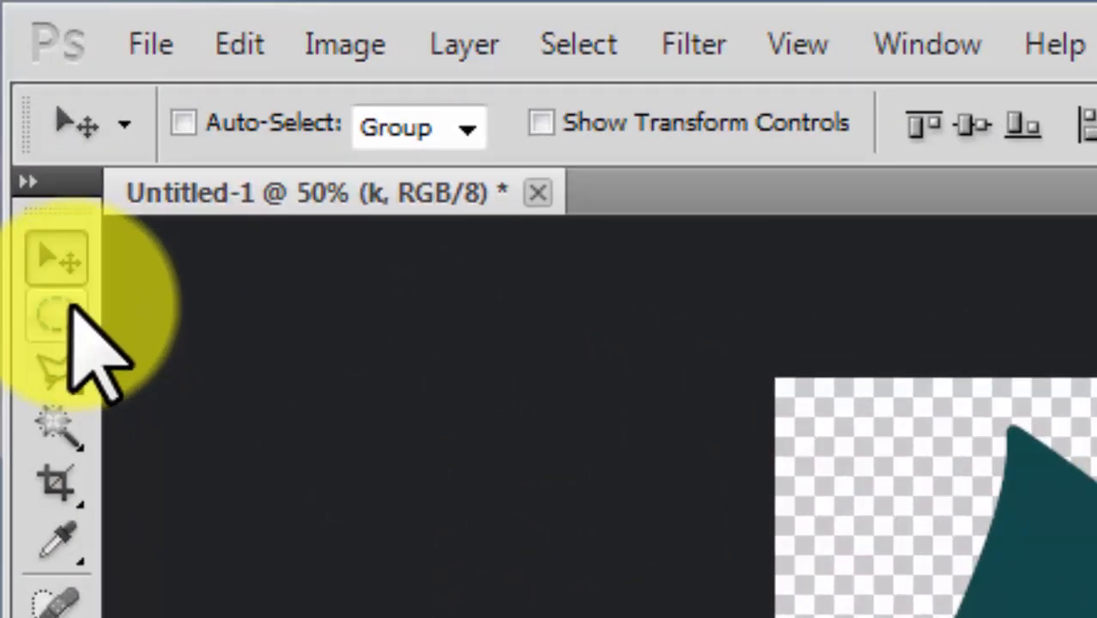
pyautogui.moveTo(66, 307); pyautogui.dragTo(319, 360)
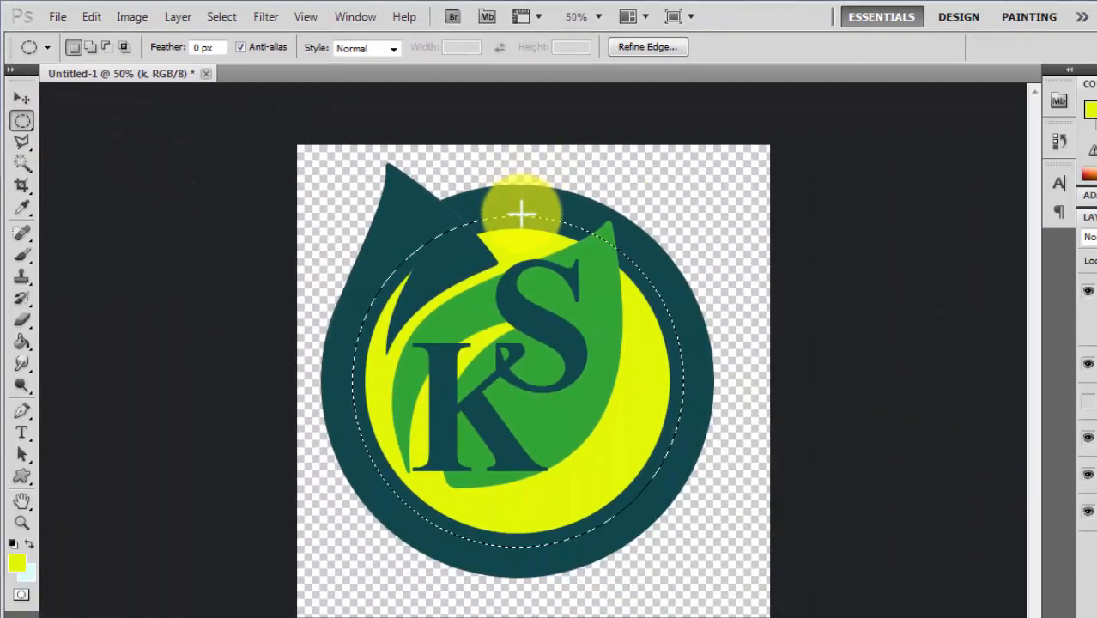
pyautogui.rightClick(448, 131)
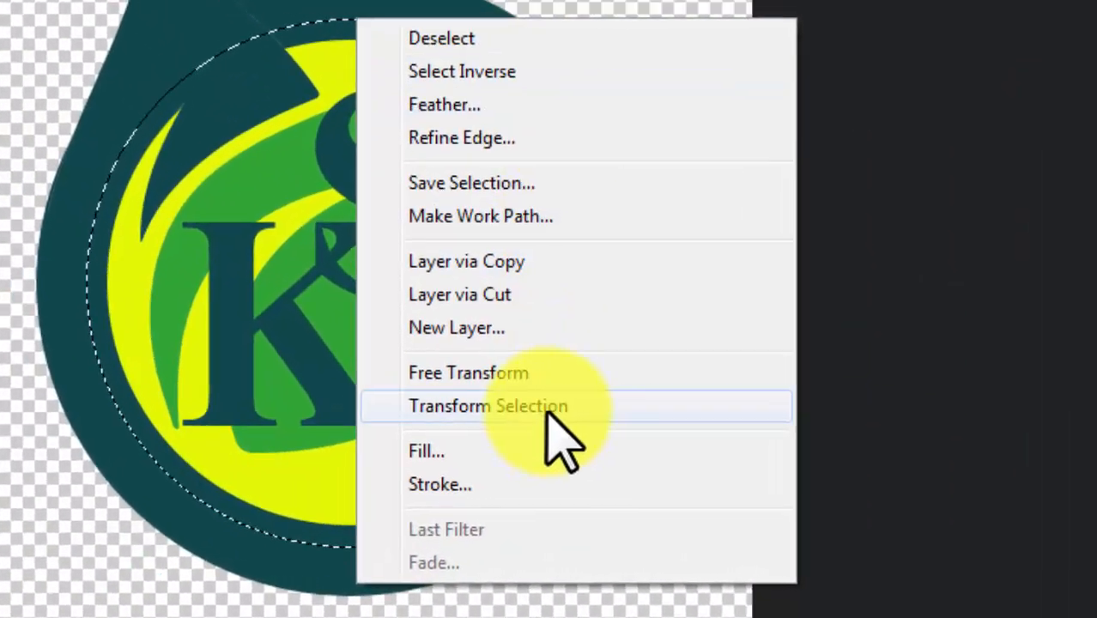
pyautogui.click(592, 438)
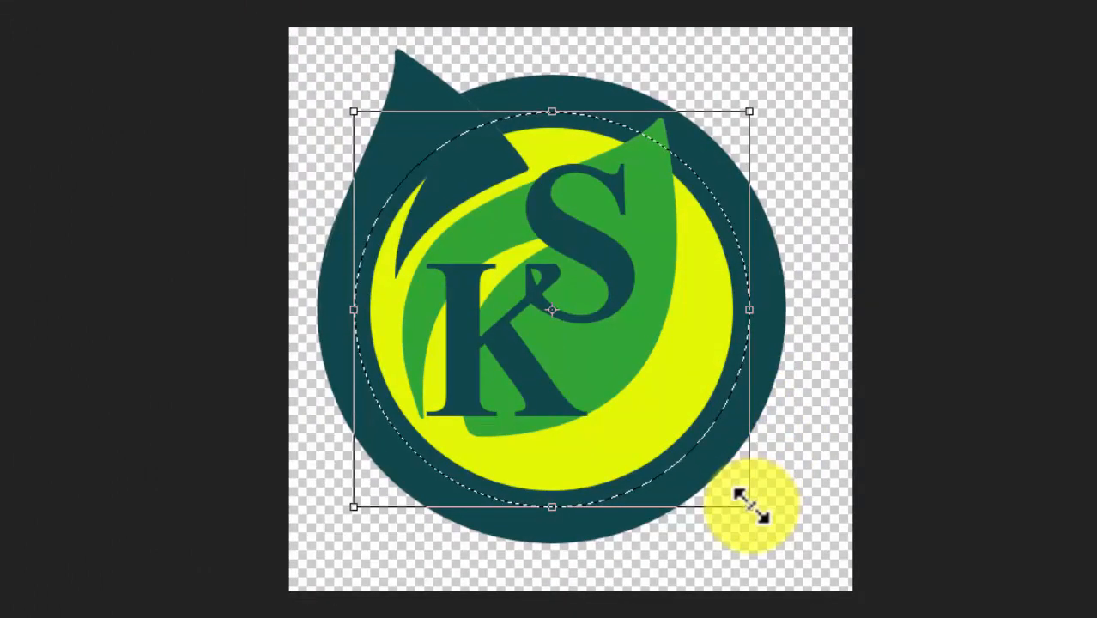
pyautogui.moveTo(748, 508); pyautogui.dragTo(776, 534)
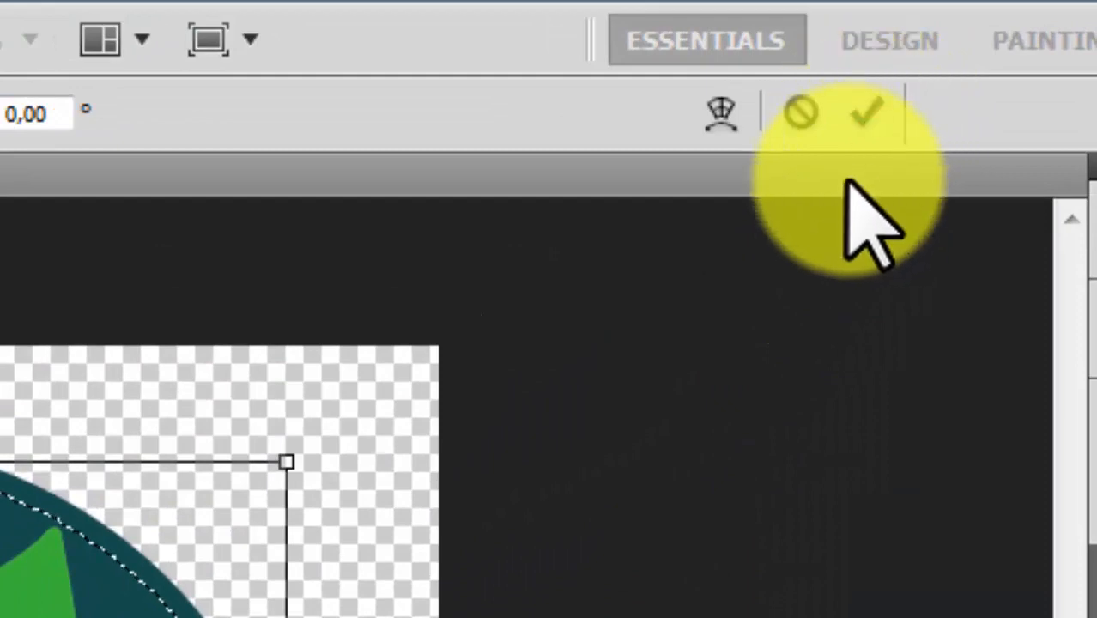
pyautogui.click(862, 115)
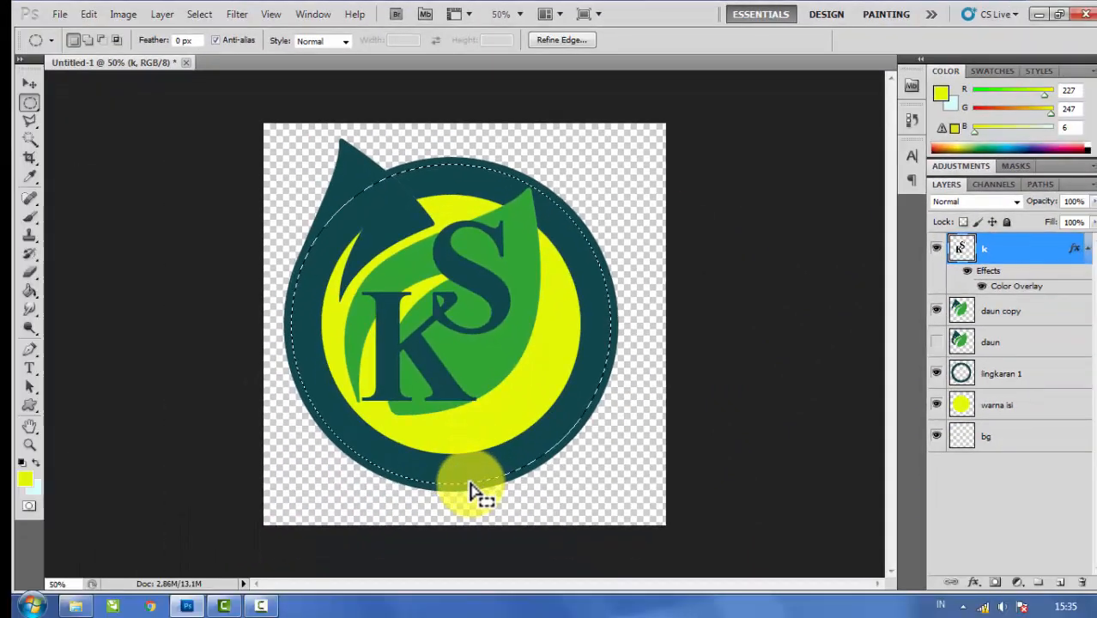
# Convert the enlarged circular selection into a work path with a tolerance of 1 pixel
pyautogui.rightClick(470, 491)
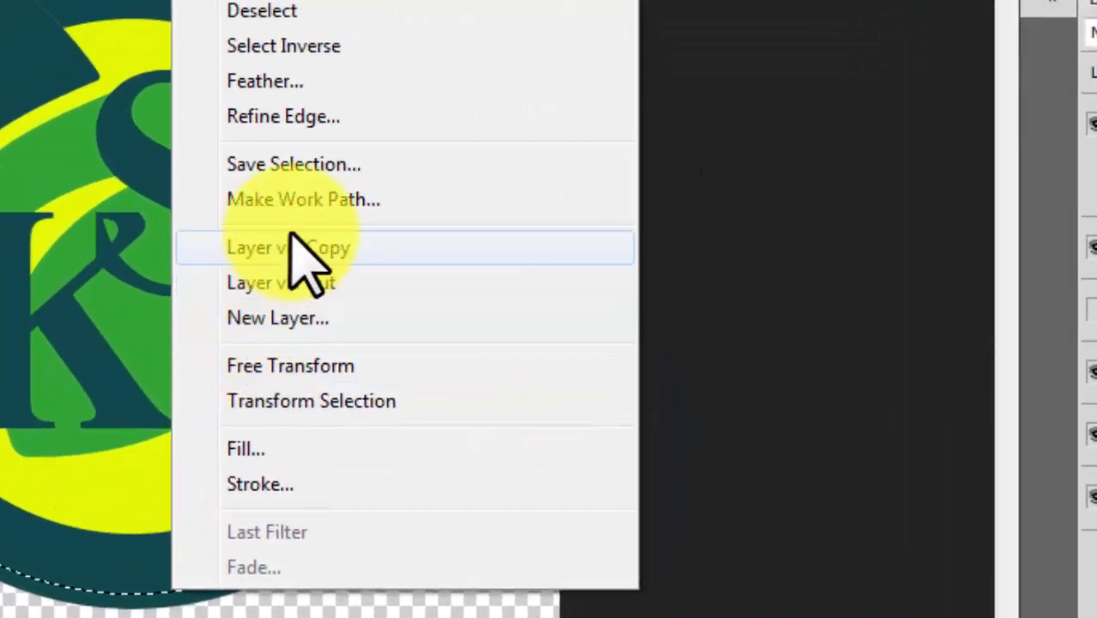
pyautogui.click(314, 202)
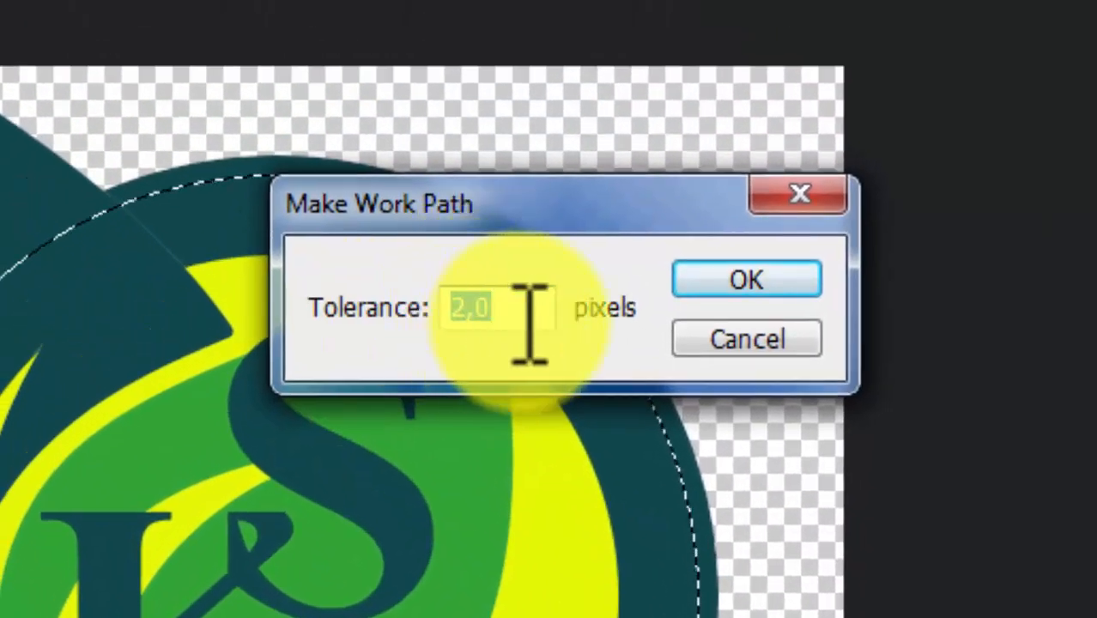
pyautogui.moveTo(517, 311); pyautogui.dragTo(397, 333)
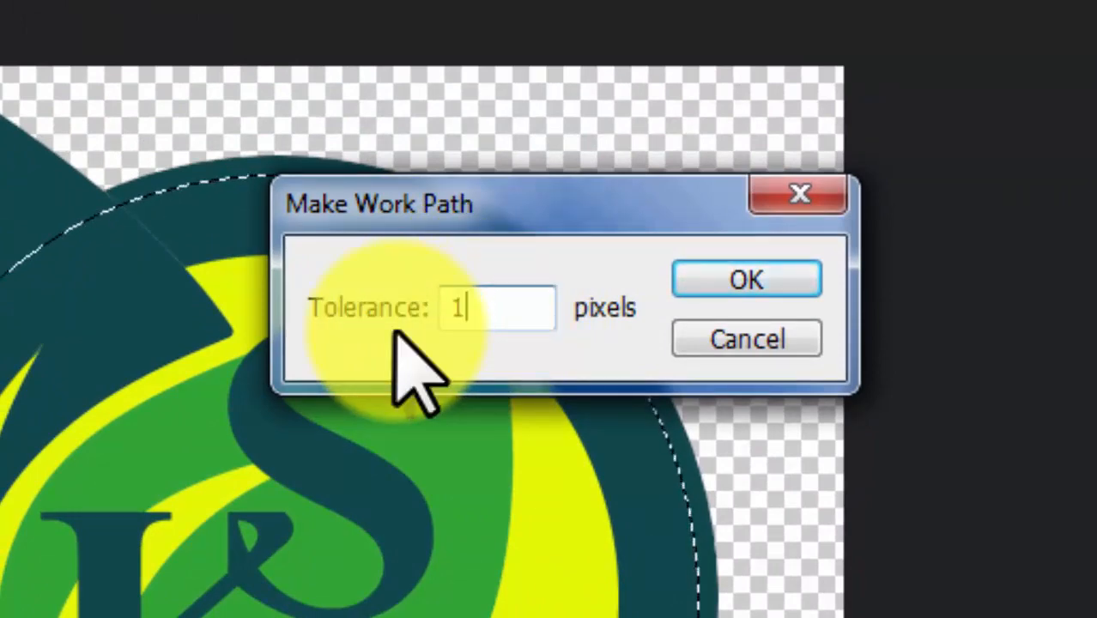
pyautogui.click(764, 280)
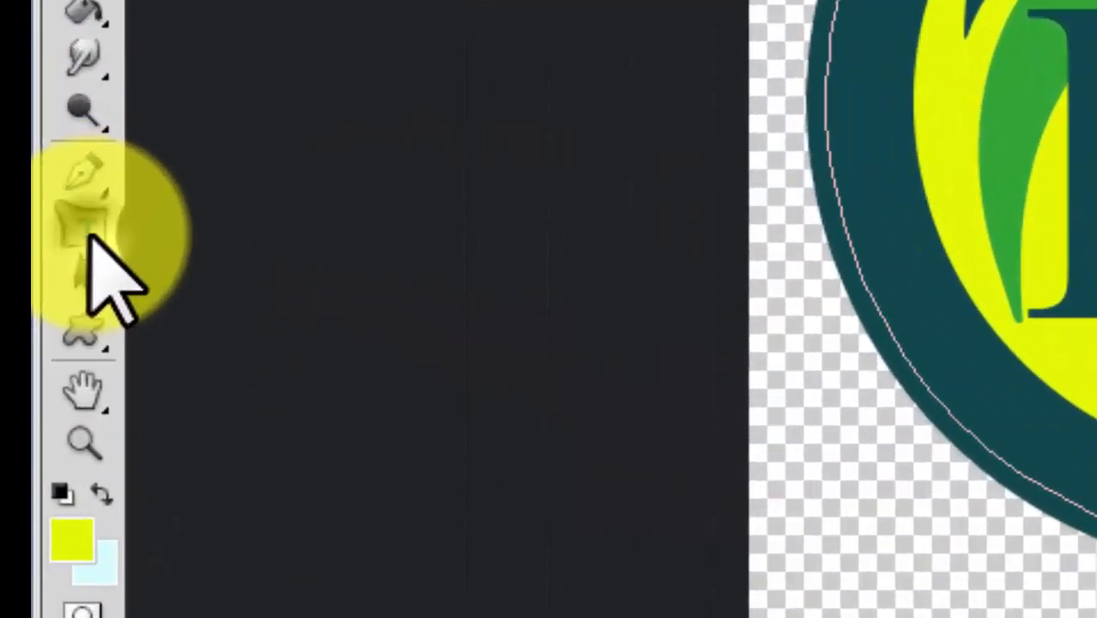
# Set the Horizontal Type Tool to white text at 18 pt with center alignment
pyautogui.moveTo(90, 233); pyautogui.dragTo(238, 226)
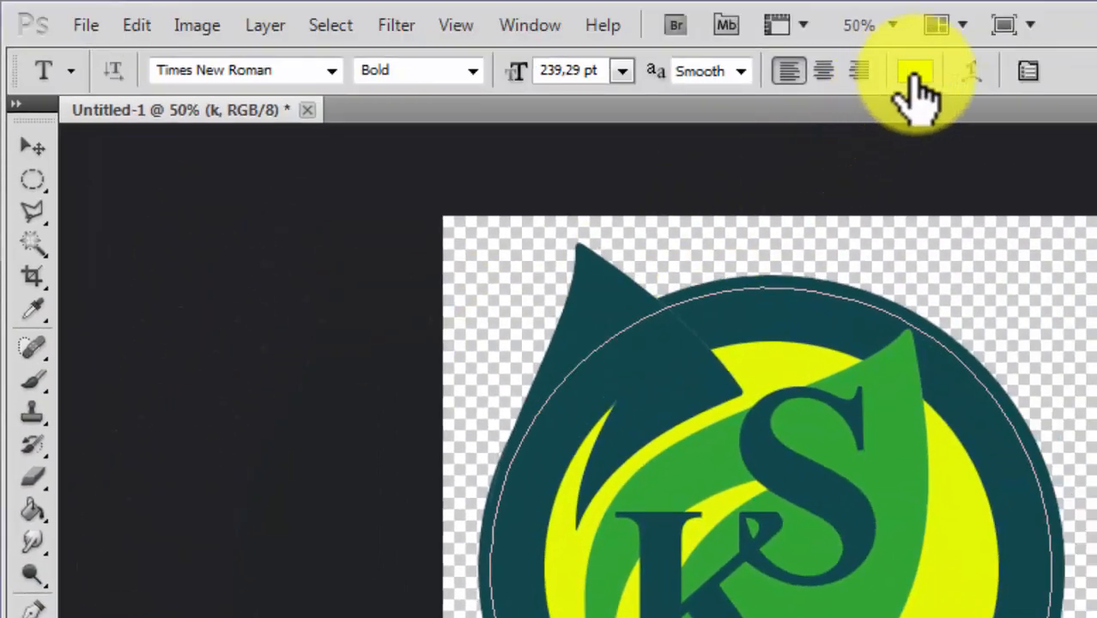
pyautogui.click(914, 72)
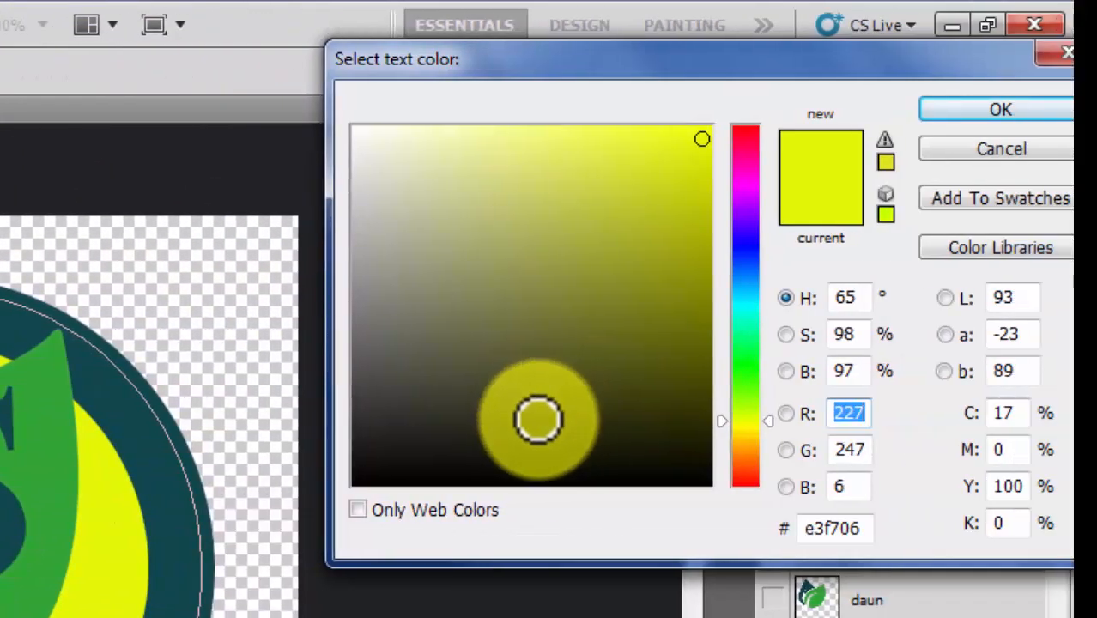
pyautogui.moveTo(538, 418)
pyautogui.mouseDown()
pyautogui.moveTo(448, 253)
pyautogui.moveTo(306, 103)
pyautogui.moveTo(343, 112)
pyautogui.mouseUp()
pyautogui.click(1077, 108)
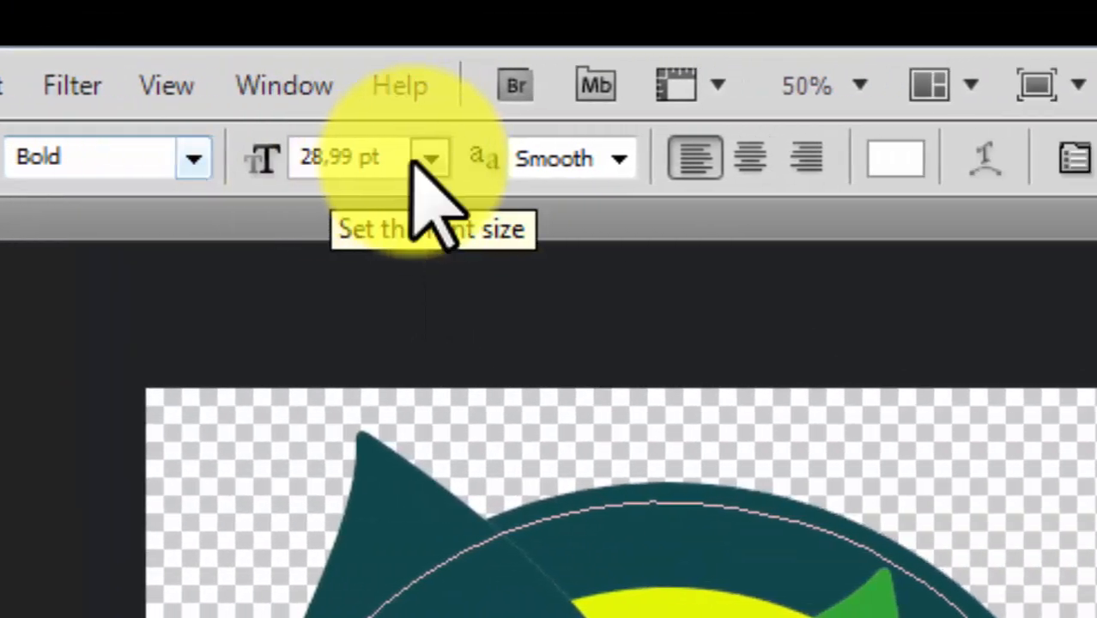
pyautogui.click(666, 157)
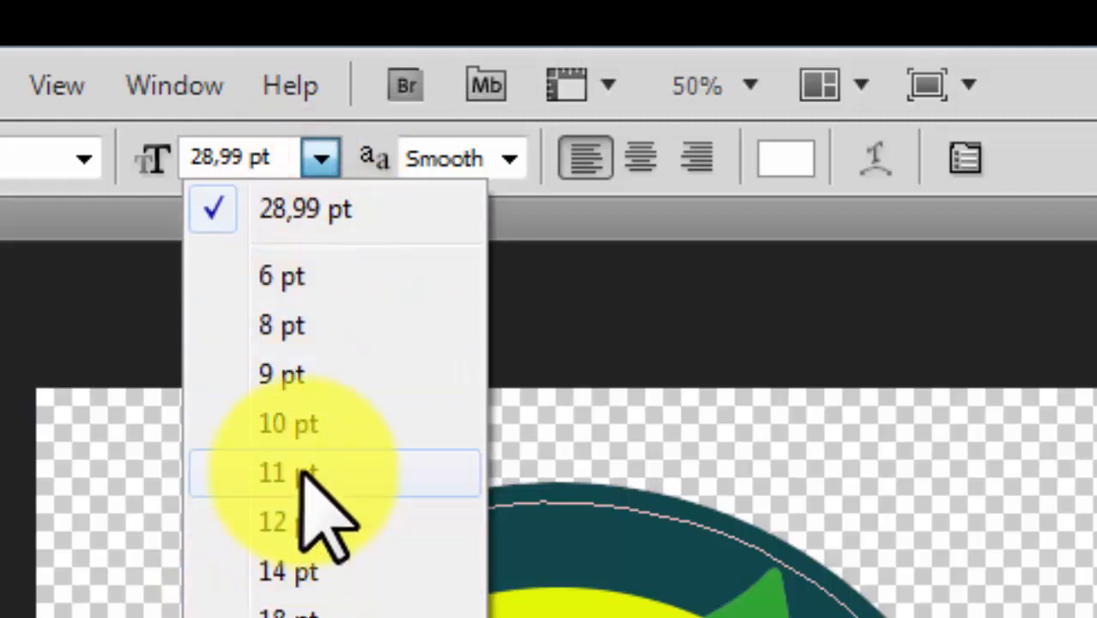
pyautogui.click(289, 613)
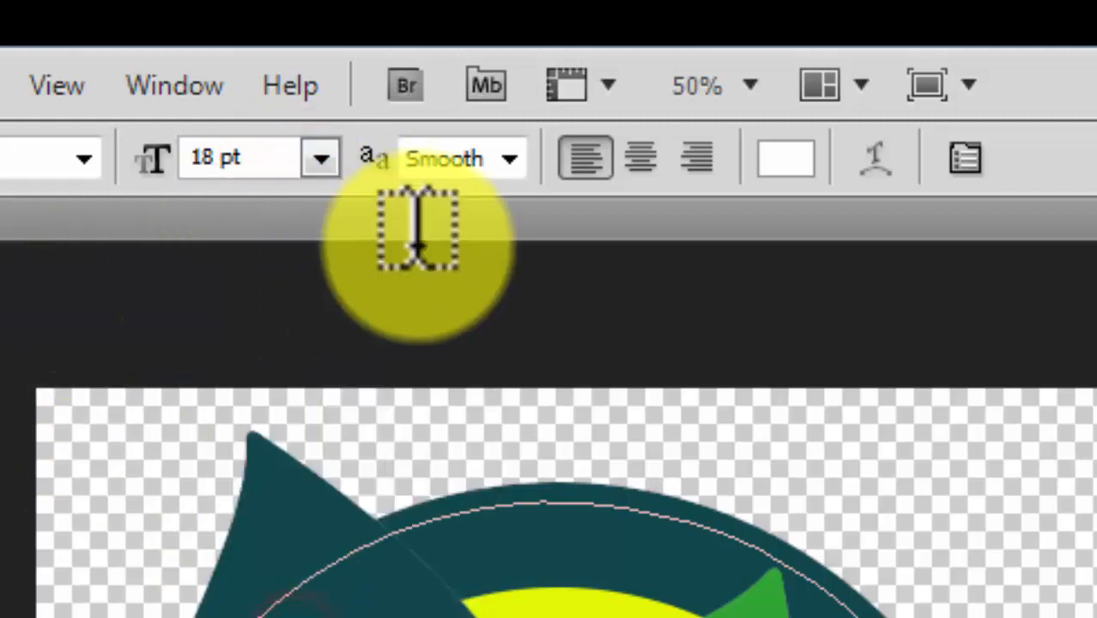
pyautogui.click(639, 157)
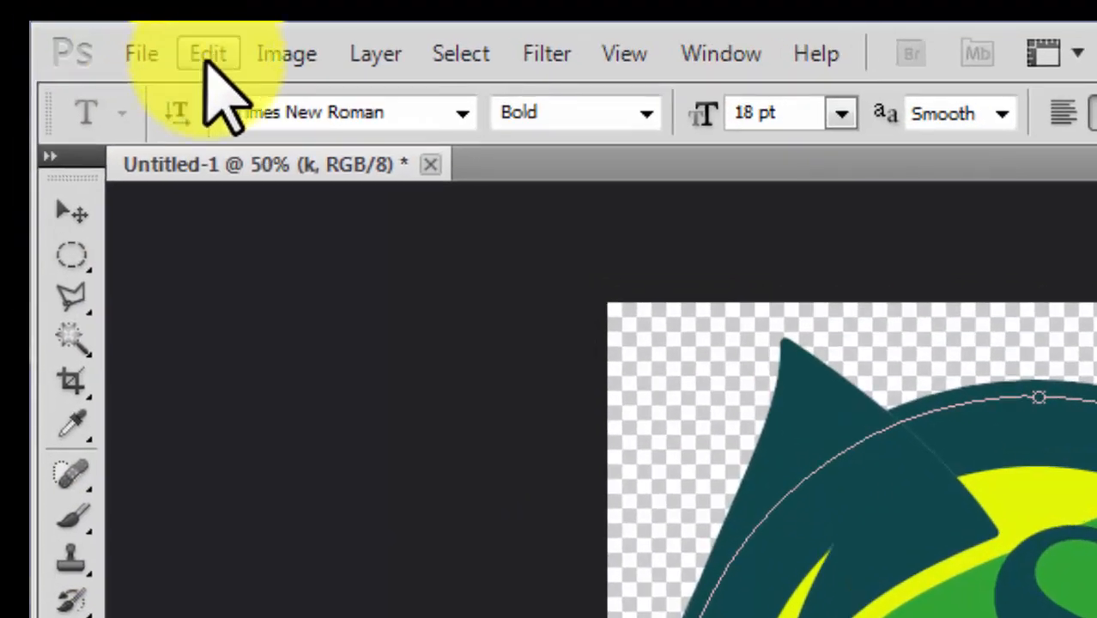
# Flip the circular text path horizontally to place SALAK KALIKIDANG inside the lower part of the ring
pyautogui.click(207, 60)
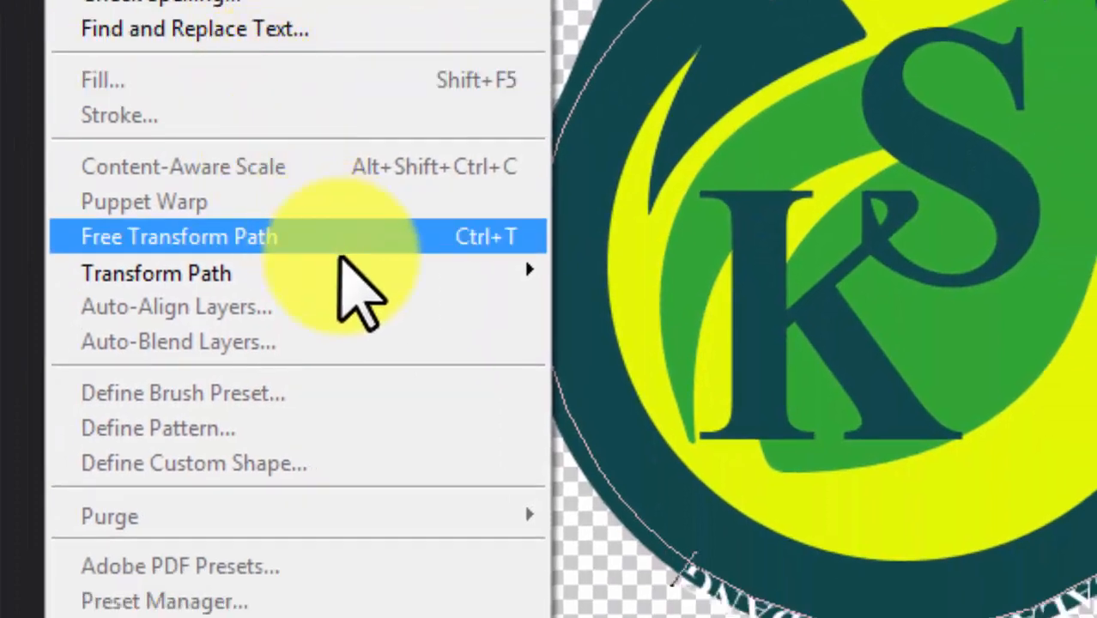
pyautogui.moveTo(356, 272)
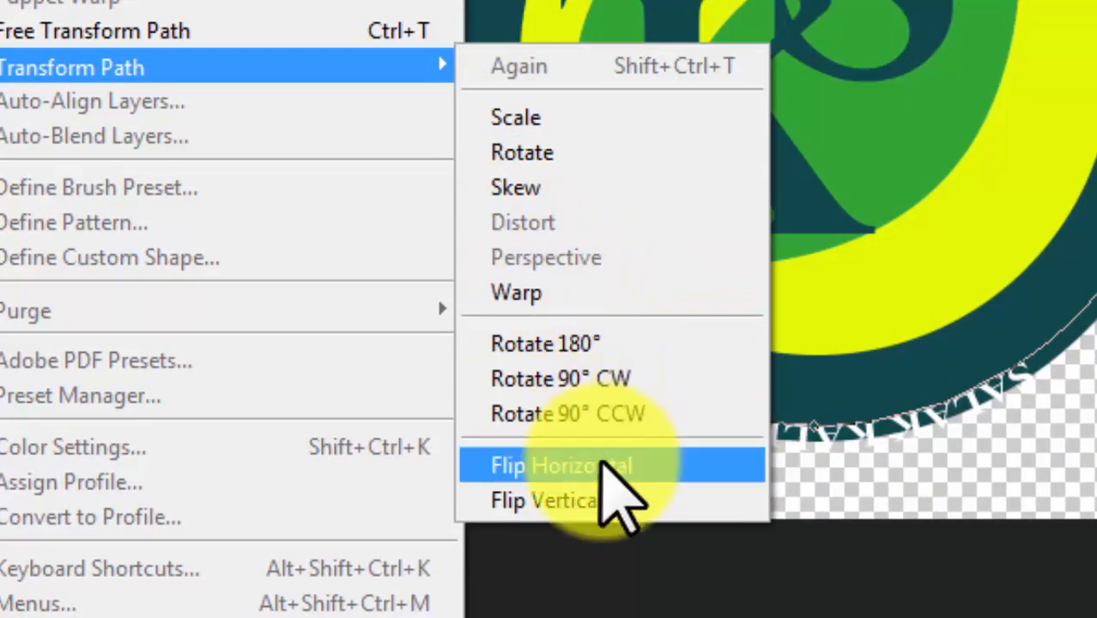
pyautogui.click(601, 464)
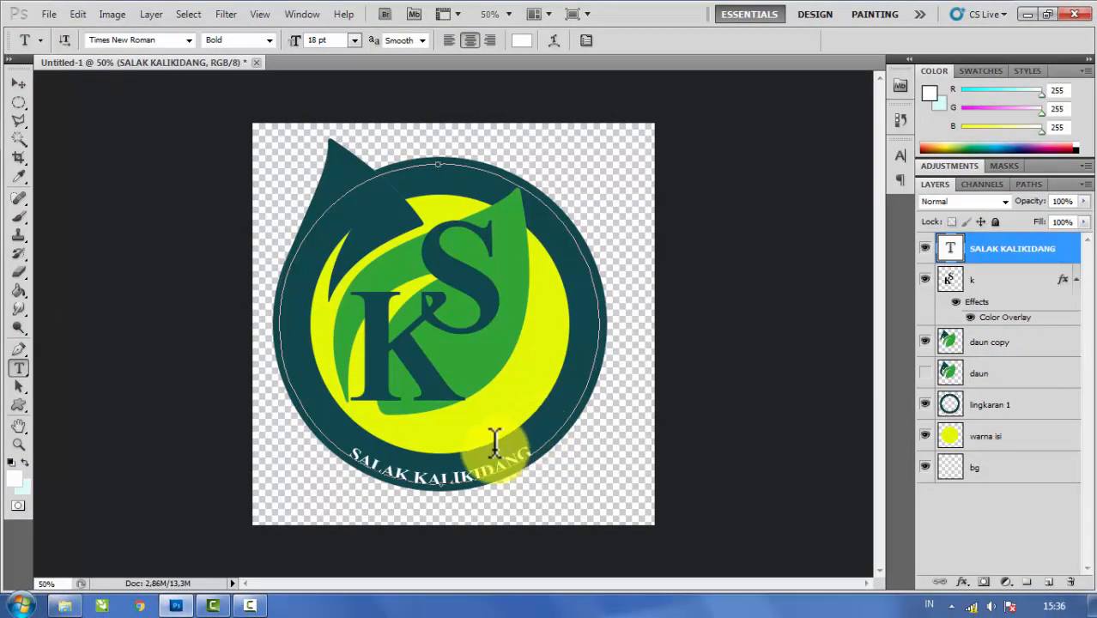
# Select all of the SALAK KALIKIDANG text and set its size to 24 pt and its tracking to 260
pyautogui.doubleClick(951, 249)
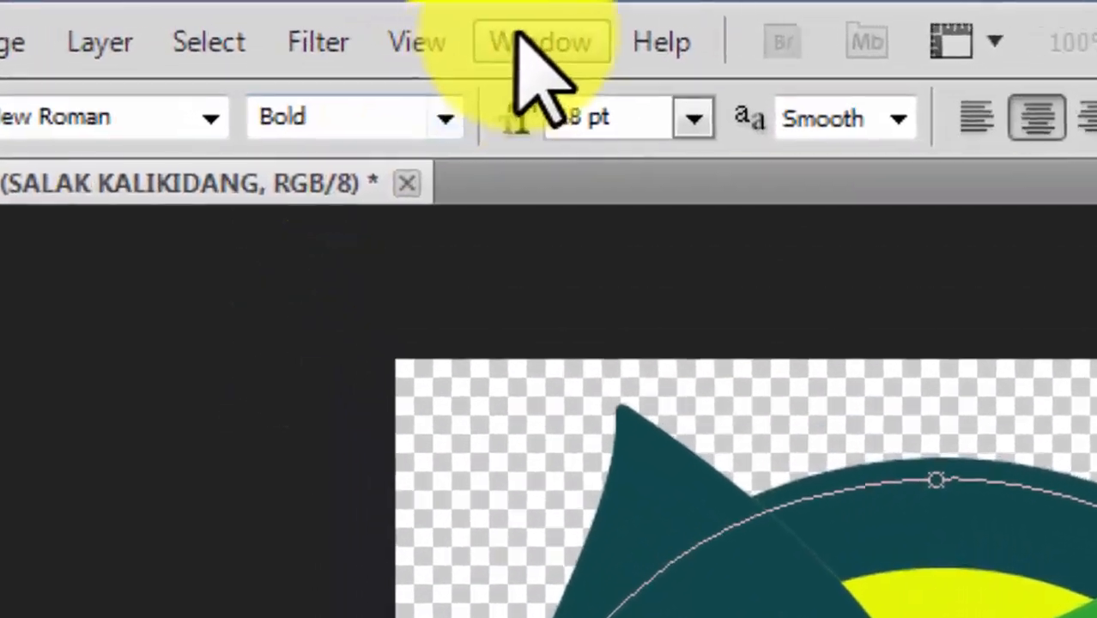
pyautogui.click(302, 13)
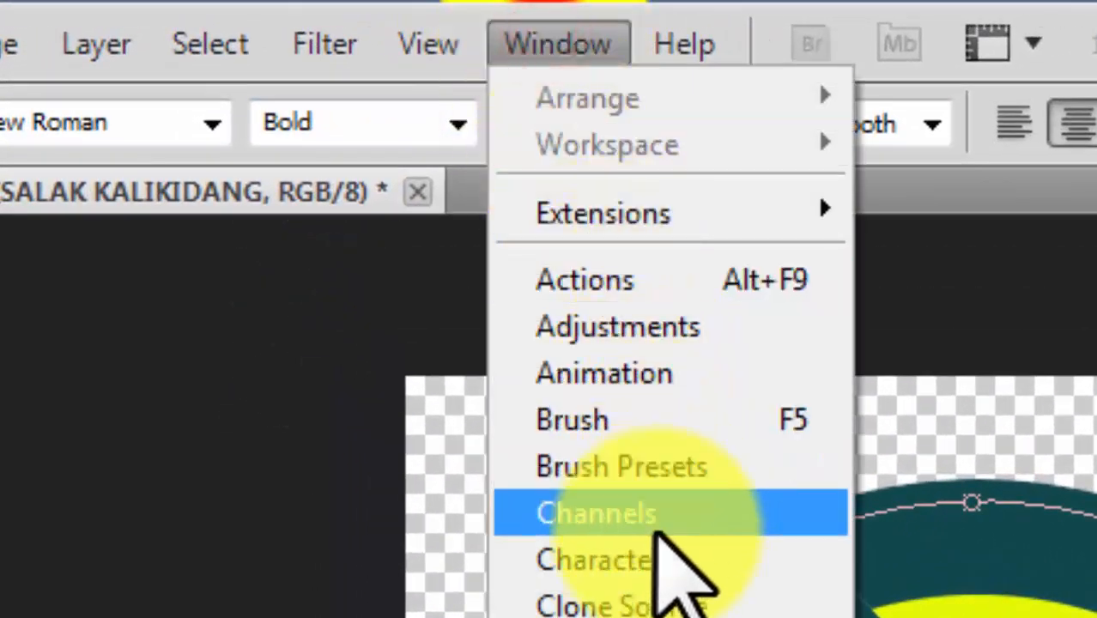
pyautogui.click(644, 560)
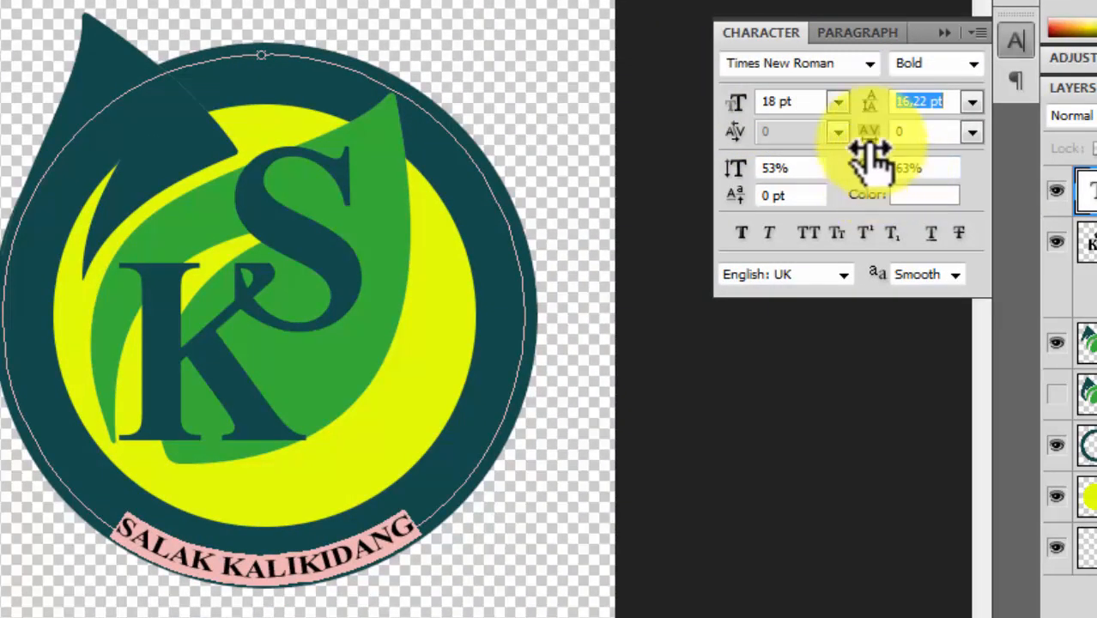
pyautogui.moveTo(871, 145); pyautogui.dragTo(918, 147)
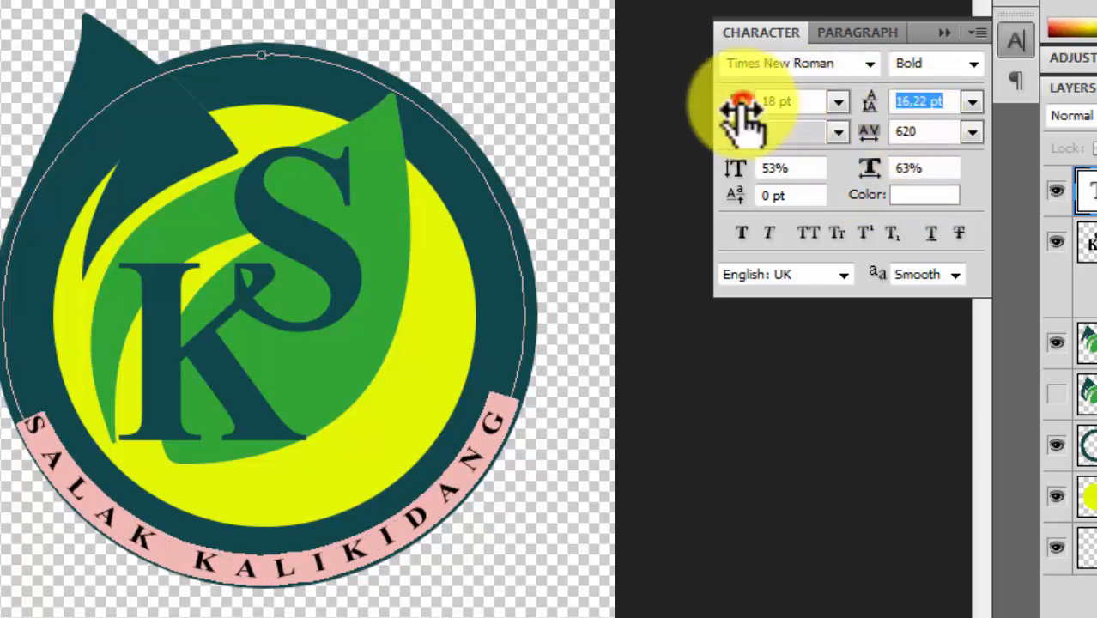
pyautogui.moveTo(740, 110); pyautogui.dragTo(752, 115)
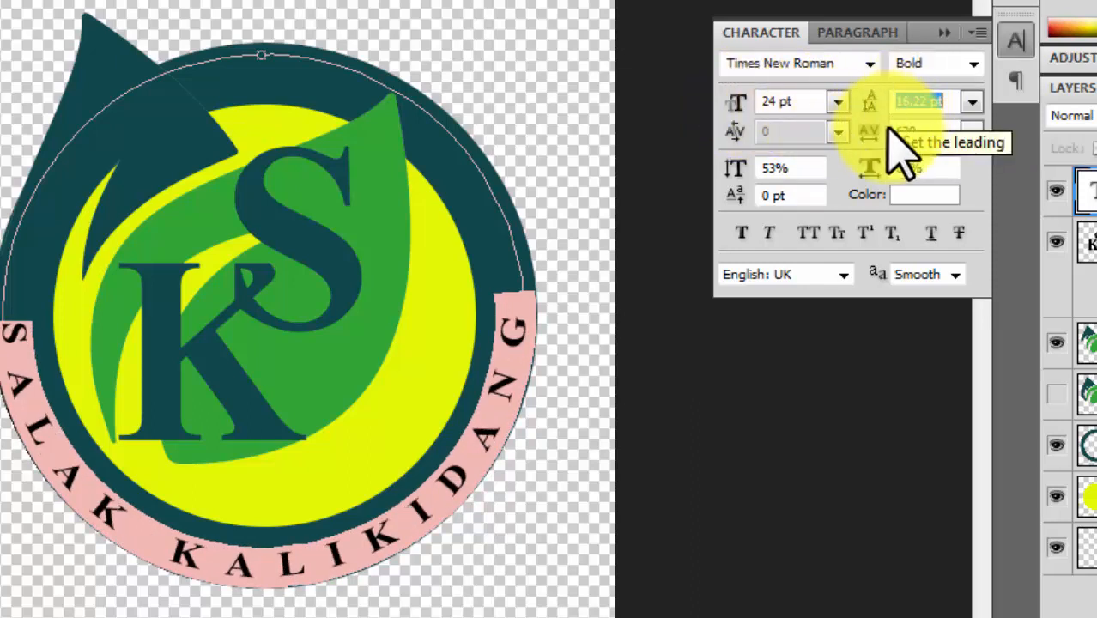
pyautogui.moveTo(873, 146); pyautogui.dragTo(852, 147)
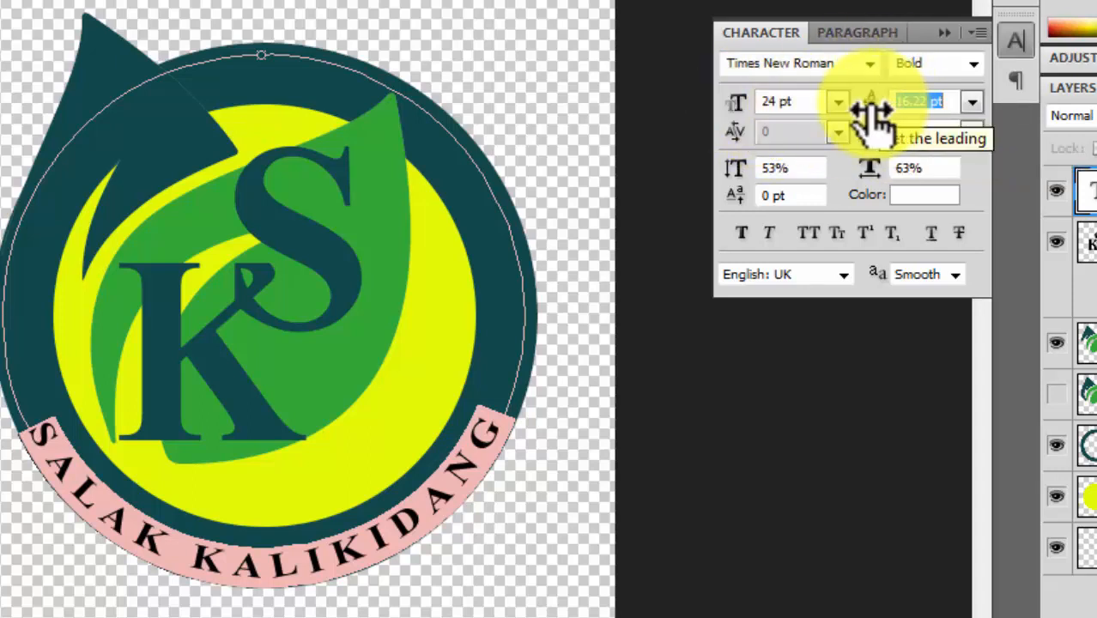
# Set the SALAK KALIKIDANG text's leading to 5,22 pt and vertical scale to 63%, and commit the text edit
pyautogui.moveTo(871, 112)
pyautogui.mouseDown()
pyautogui.moveTo(886, 103)
pyautogui.moveTo(850, 111)
pyautogui.mouseUp()
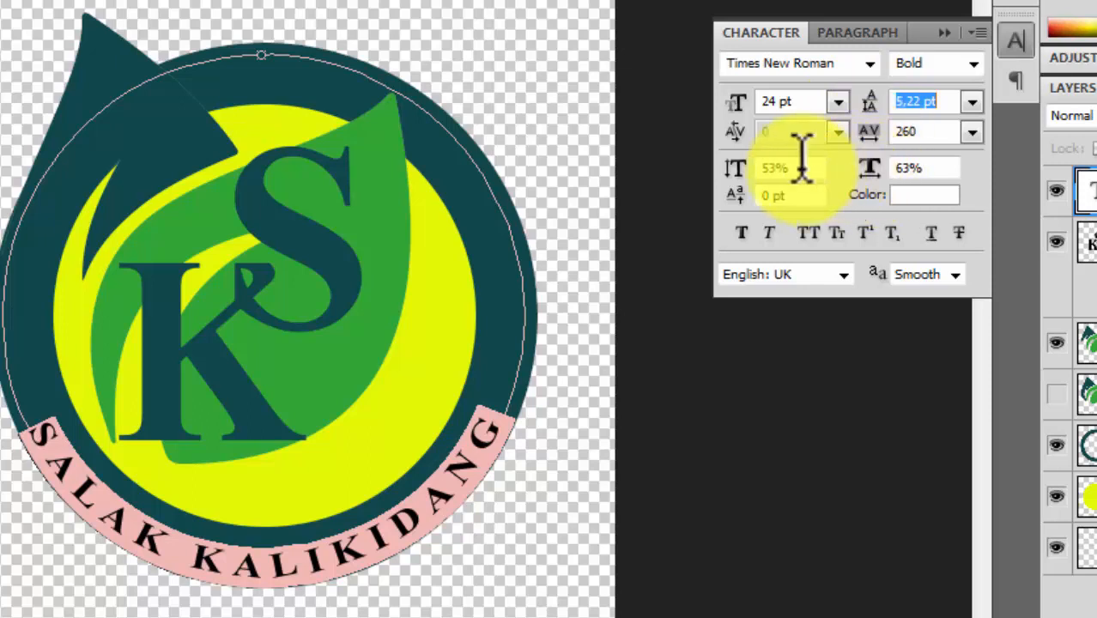
pyautogui.moveTo(727, 176); pyautogui.dragTo(746, 184)
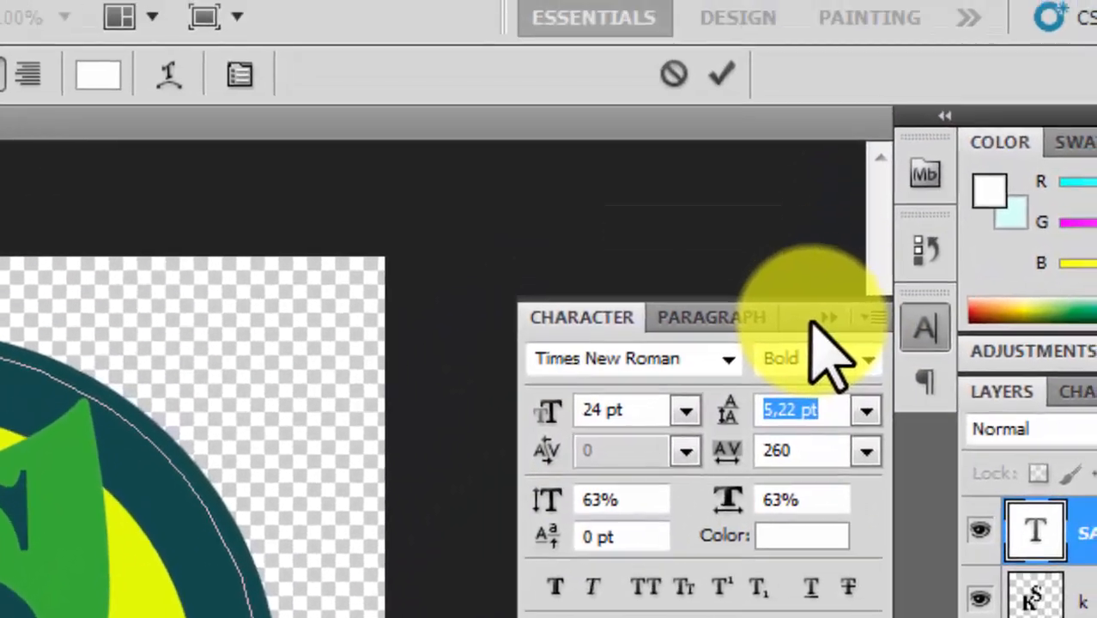
pyautogui.click(822, 319)
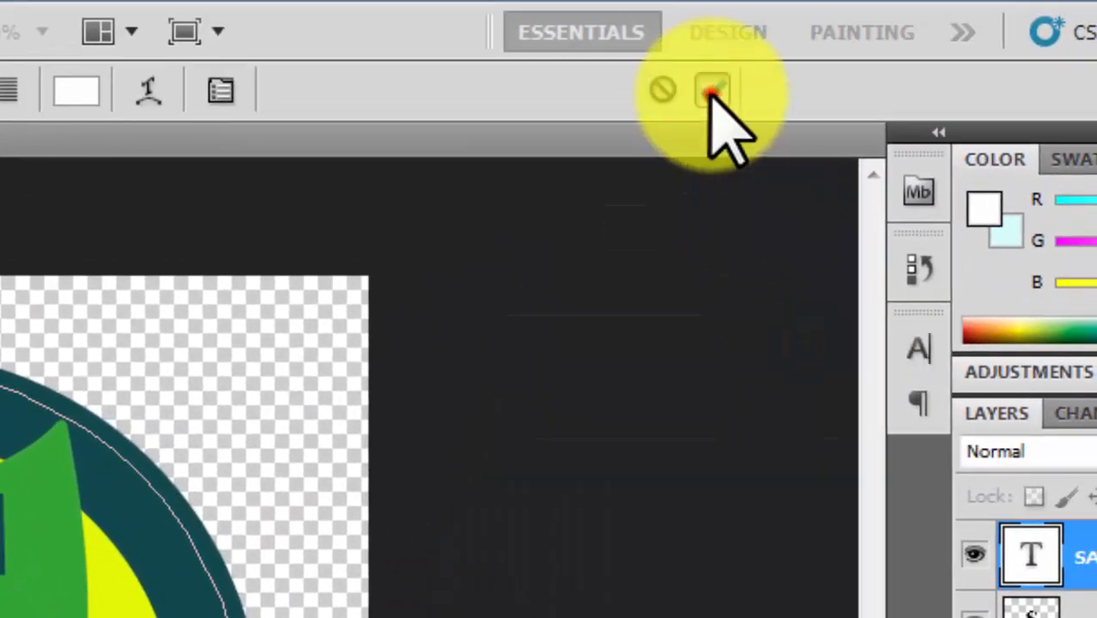
pyautogui.click(713, 90)
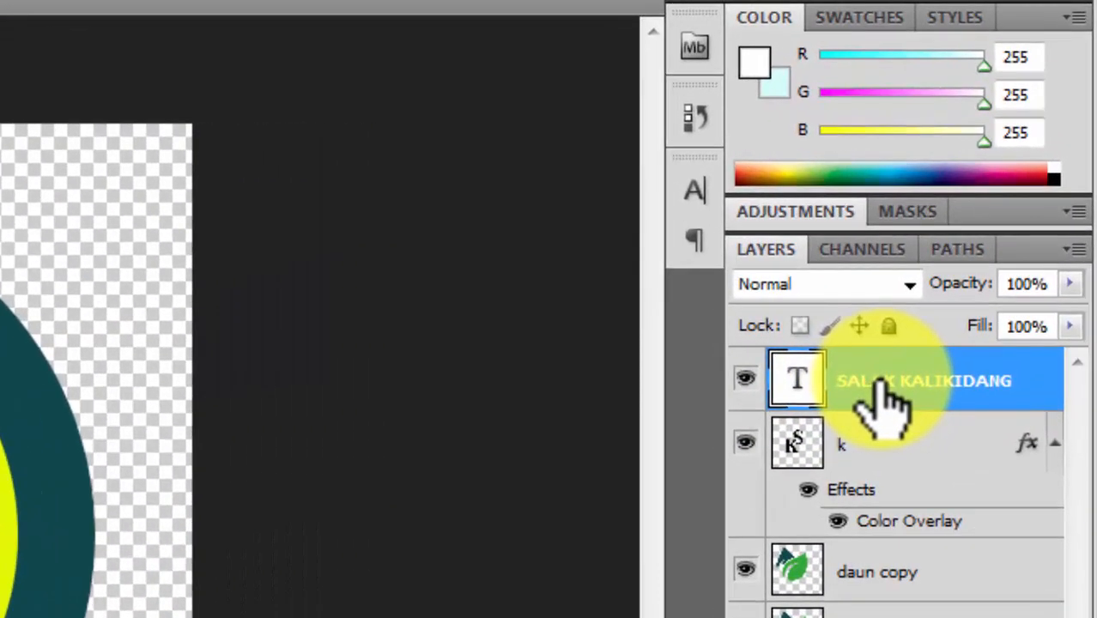
# Apply a Color Overlay to the SALAK KALIKIDANG text layer, sampling yellow #e4f706 from the logo's center
pyautogui.rightClick(882, 380)
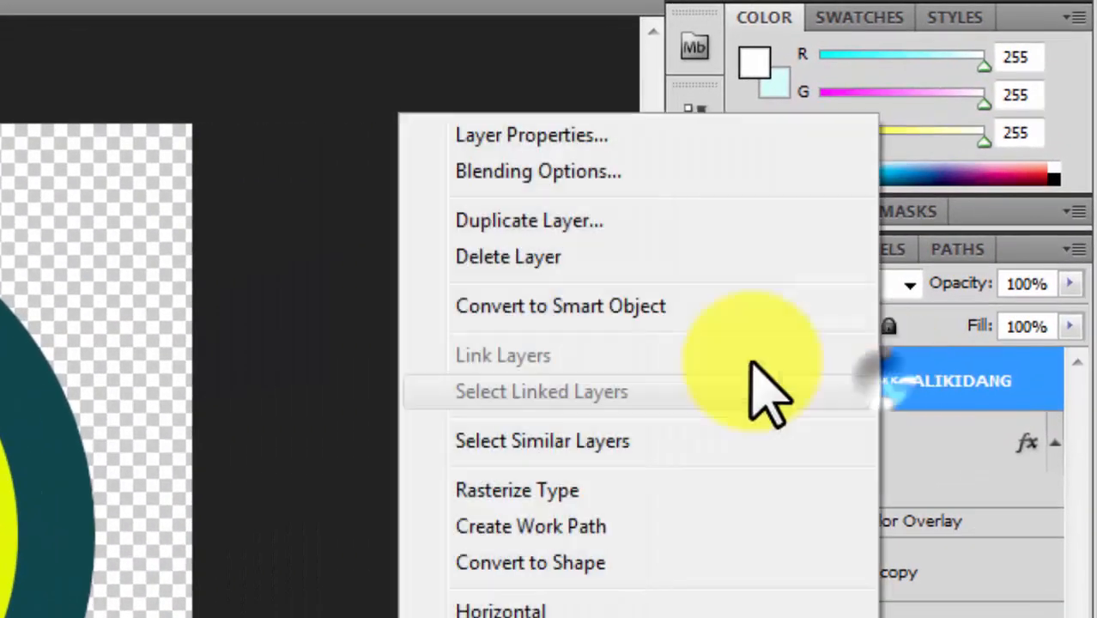
pyautogui.click(908, 376)
pyautogui.rightClick(908, 377)
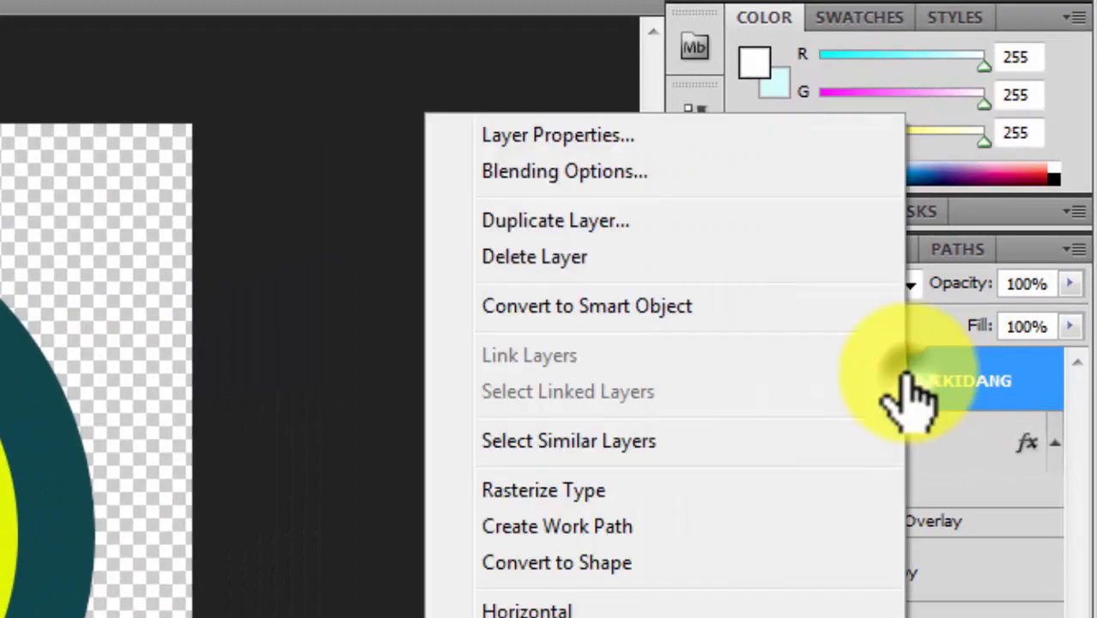
pyautogui.click(601, 173)
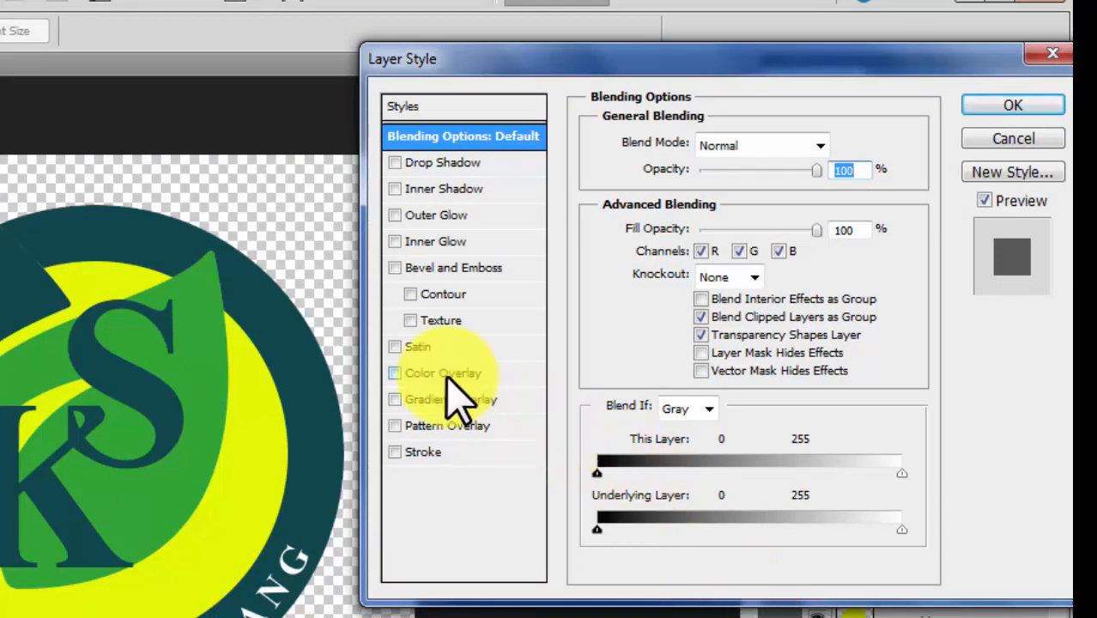
pyautogui.click(519, 375)
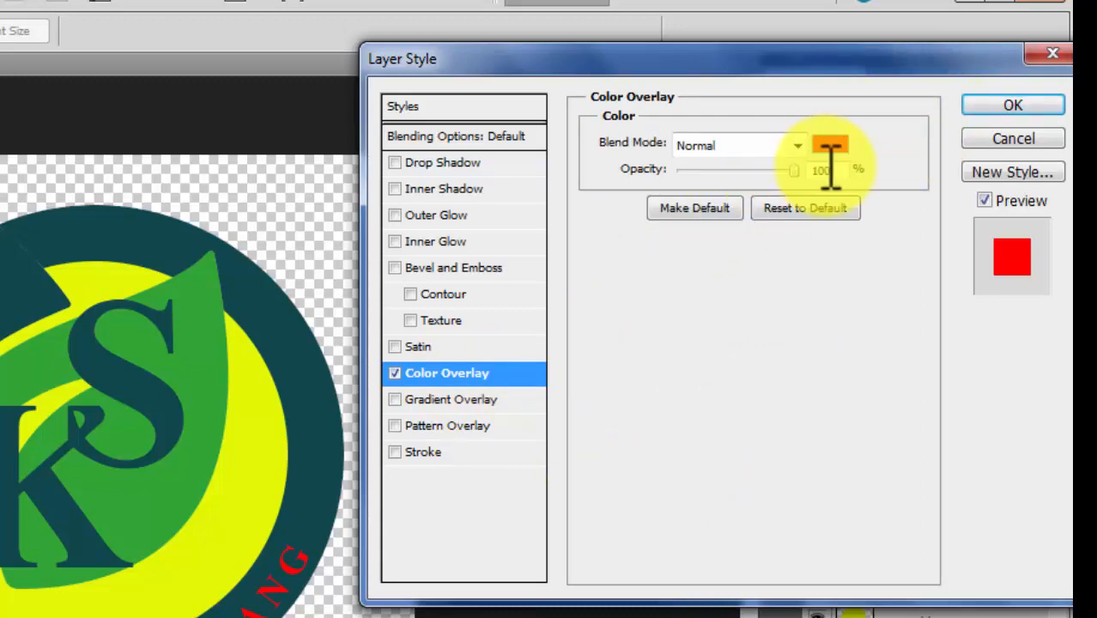
pyautogui.click(830, 148)
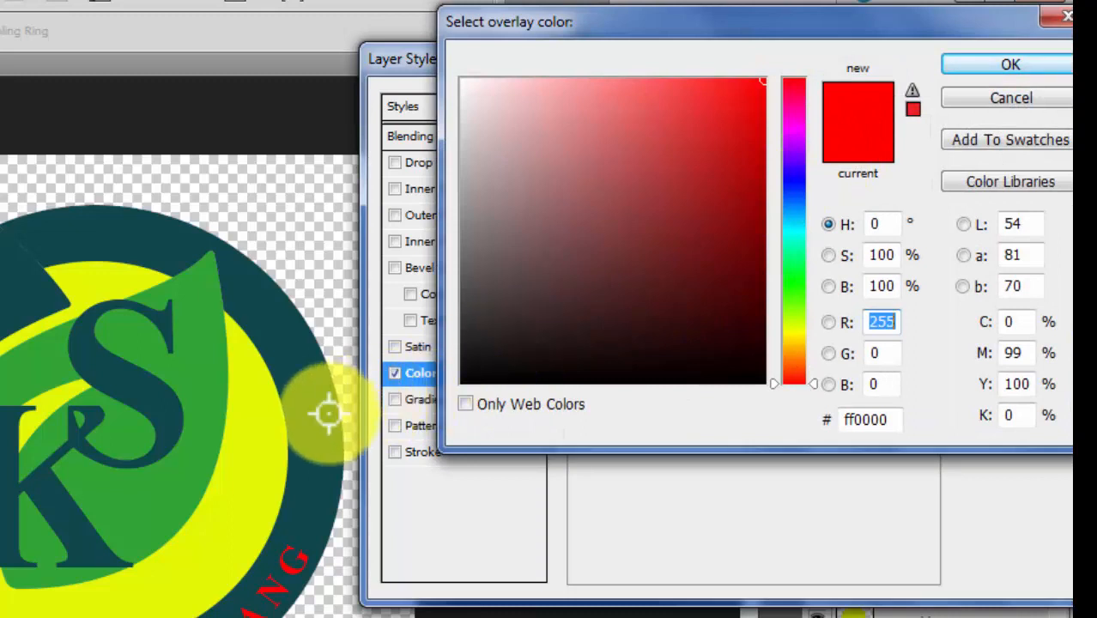
pyautogui.click(230, 513)
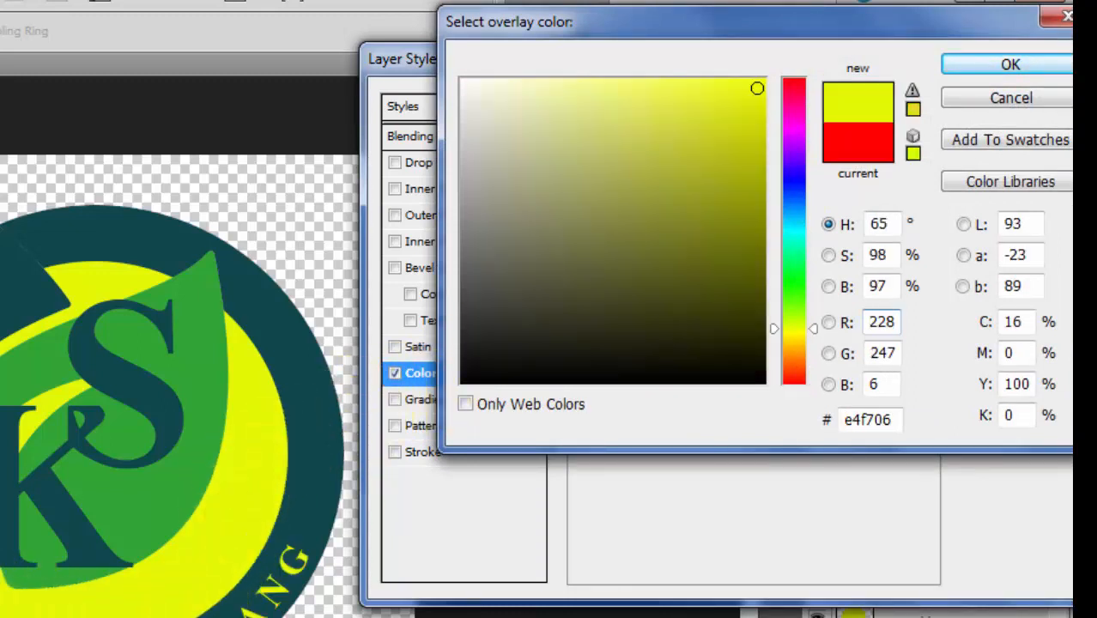
pyautogui.click(1011, 68)
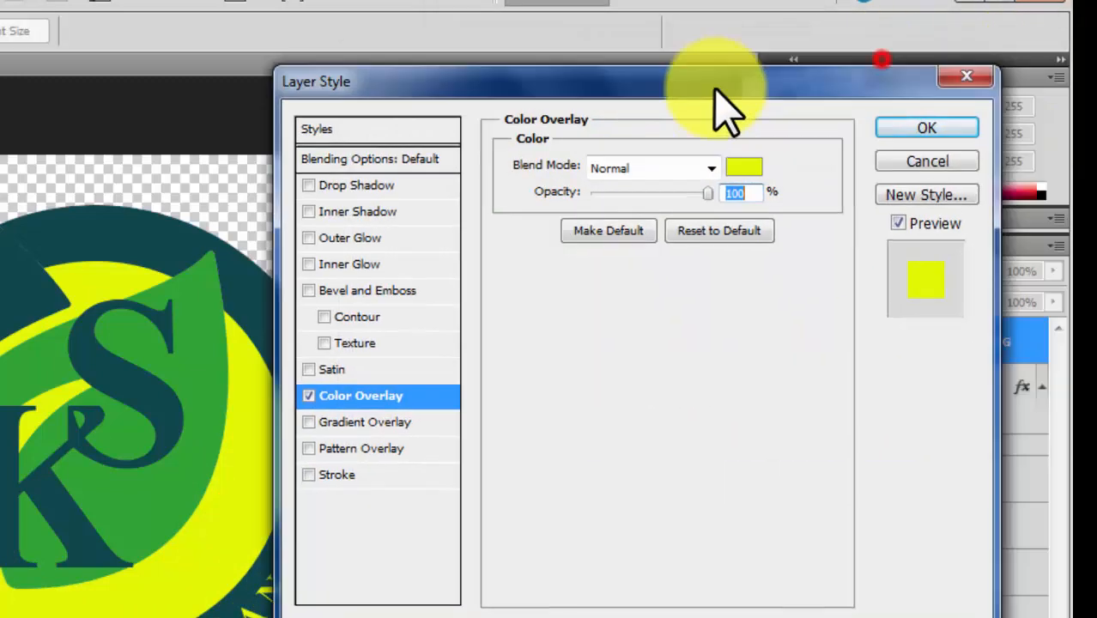
pyautogui.moveTo(716, 90); pyautogui.dragTo(520, 91)
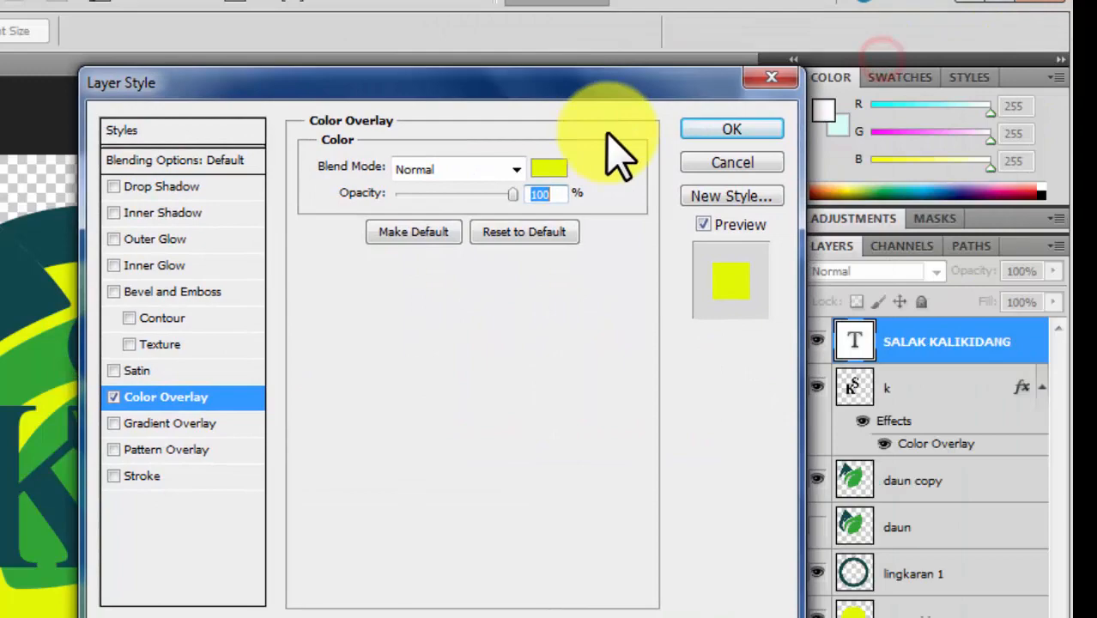
pyautogui.click(734, 129)
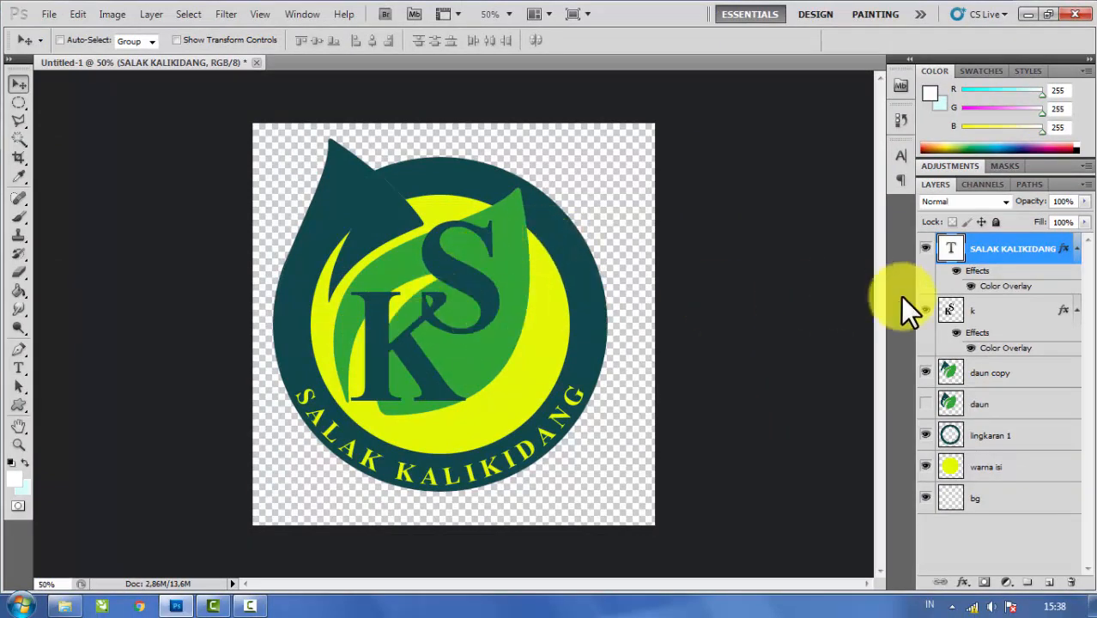
# Add a Stroke layer style to the k layer, with yellow #e4f706 sampled from the logo's center
pyautogui.click(990, 316)
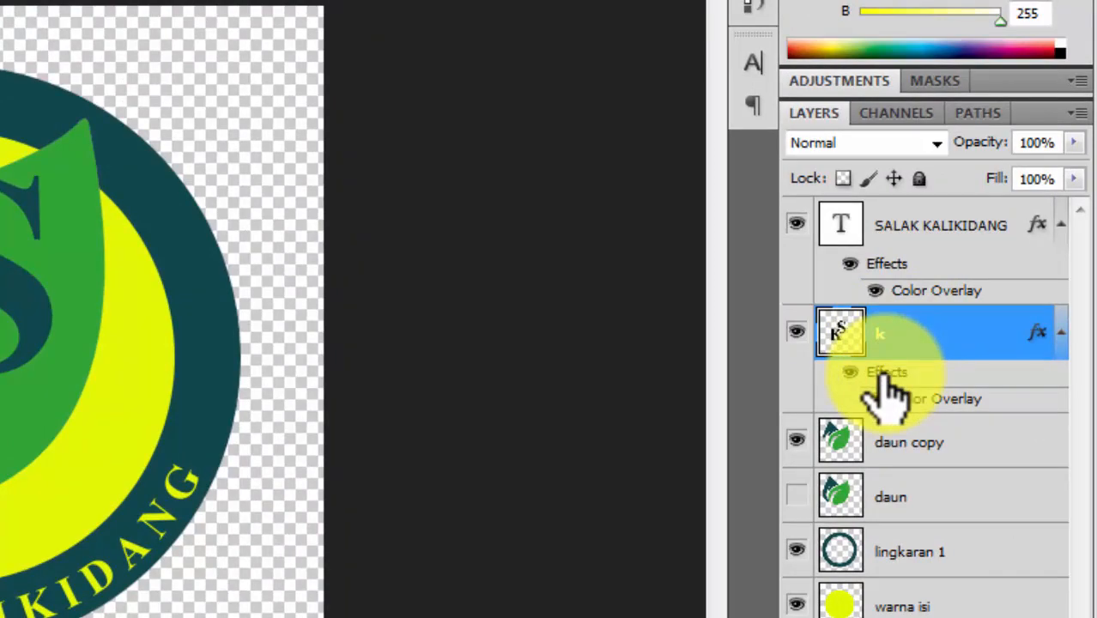
pyautogui.rightClick(822, 339)
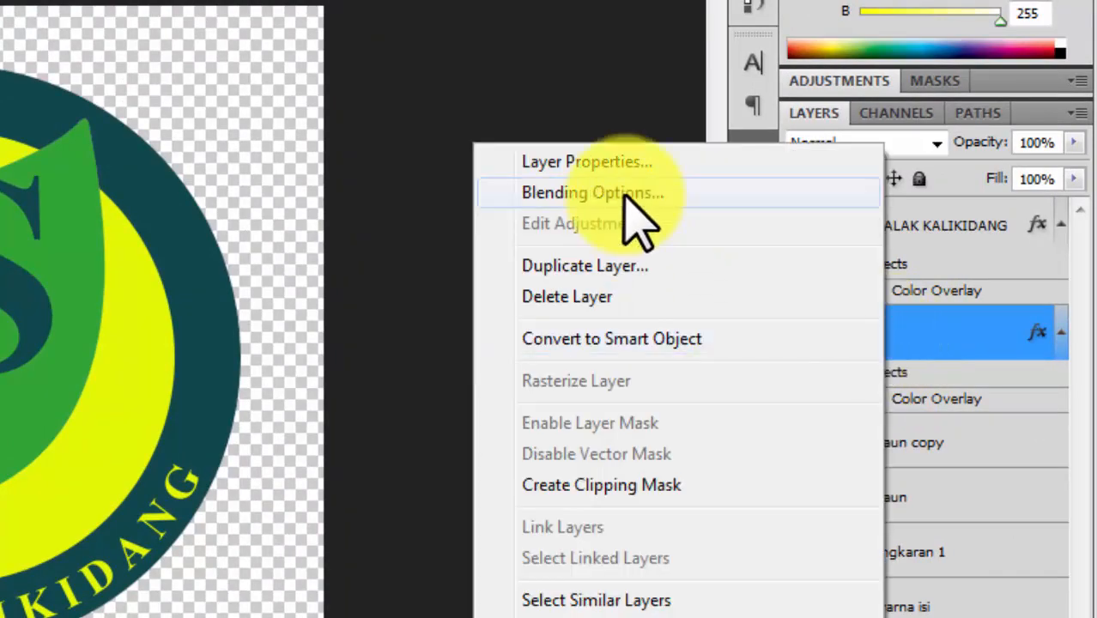
pyautogui.click(624, 192)
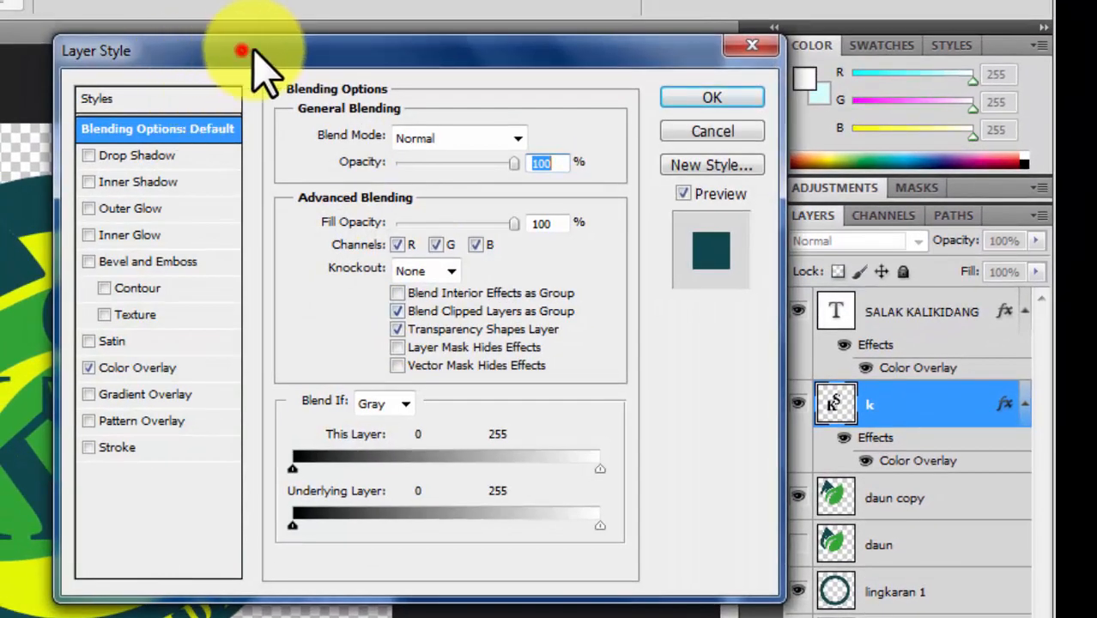
pyautogui.moveTo(257, 54); pyautogui.dragTo(616, 29)
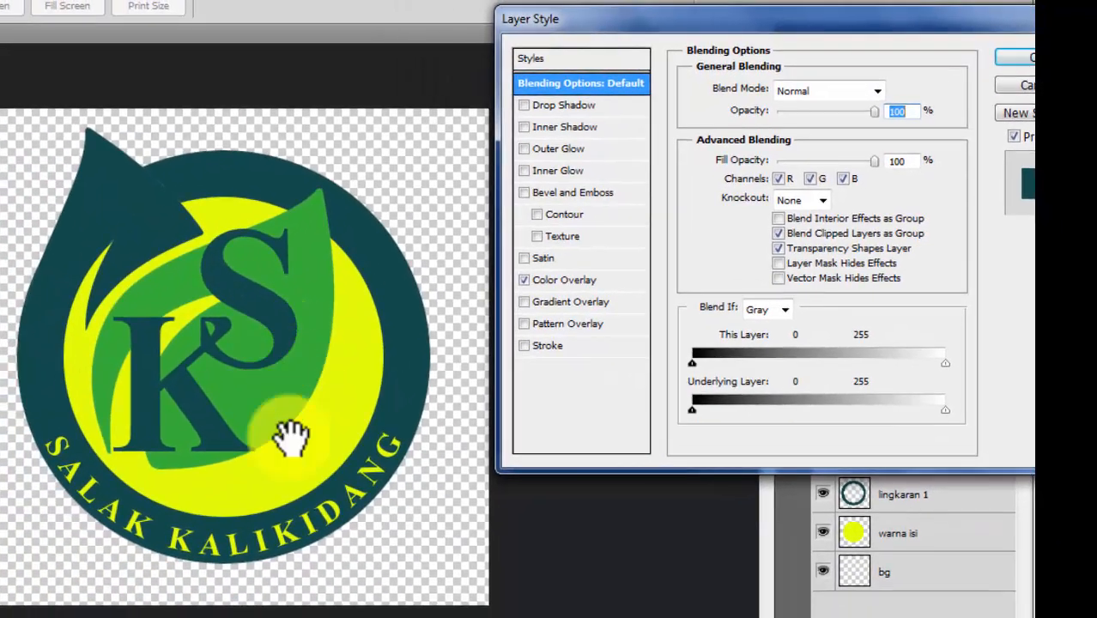
pyautogui.click(590, 347)
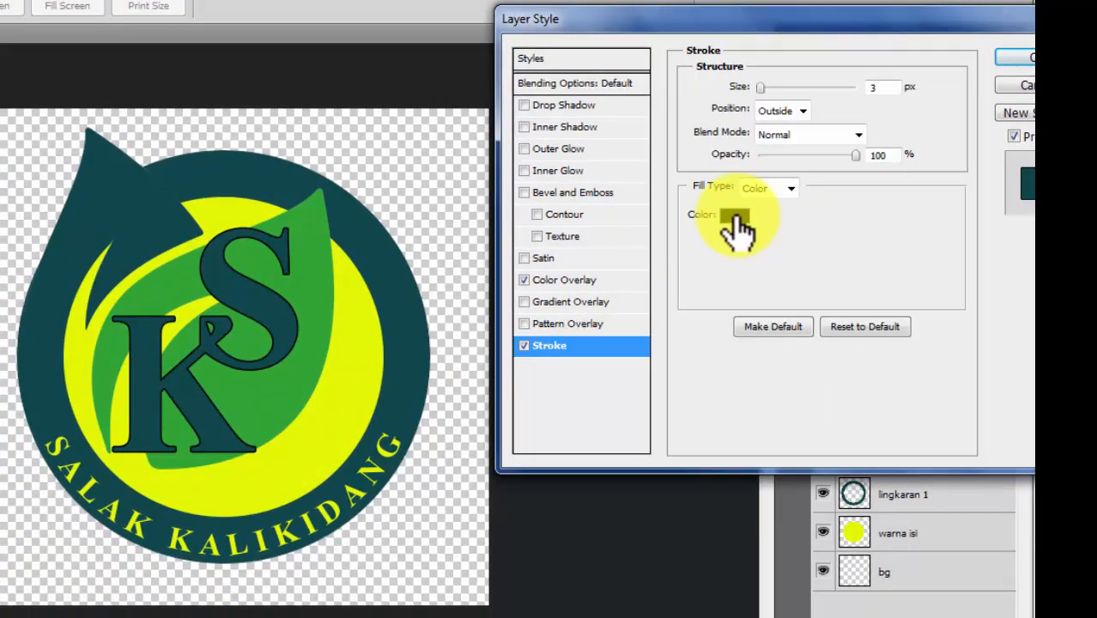
pyautogui.click(734, 216)
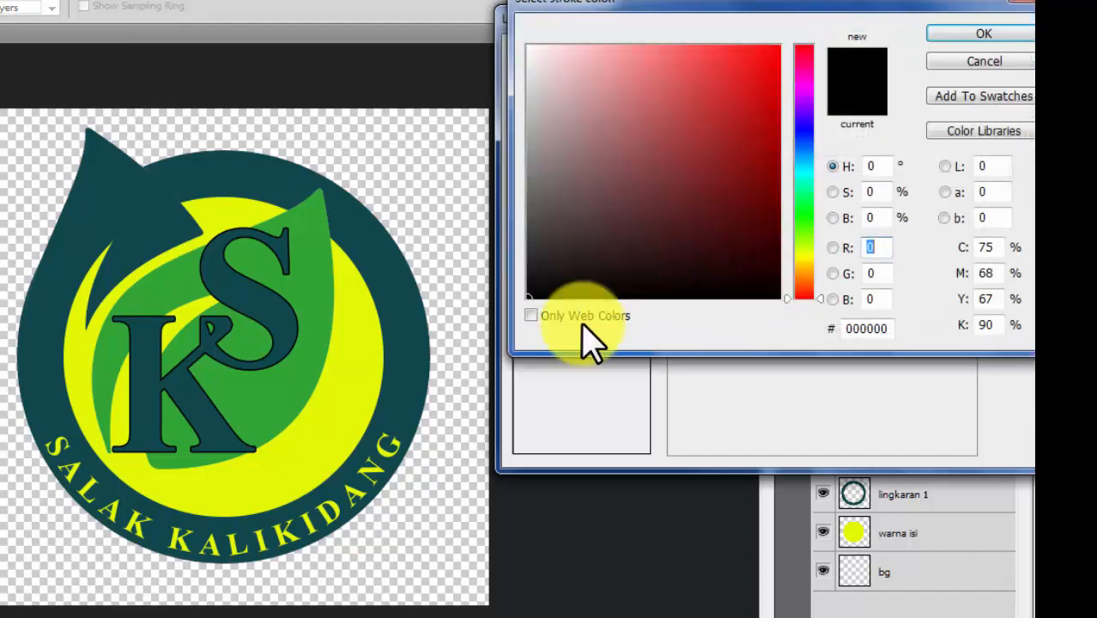
pyautogui.click(327, 421)
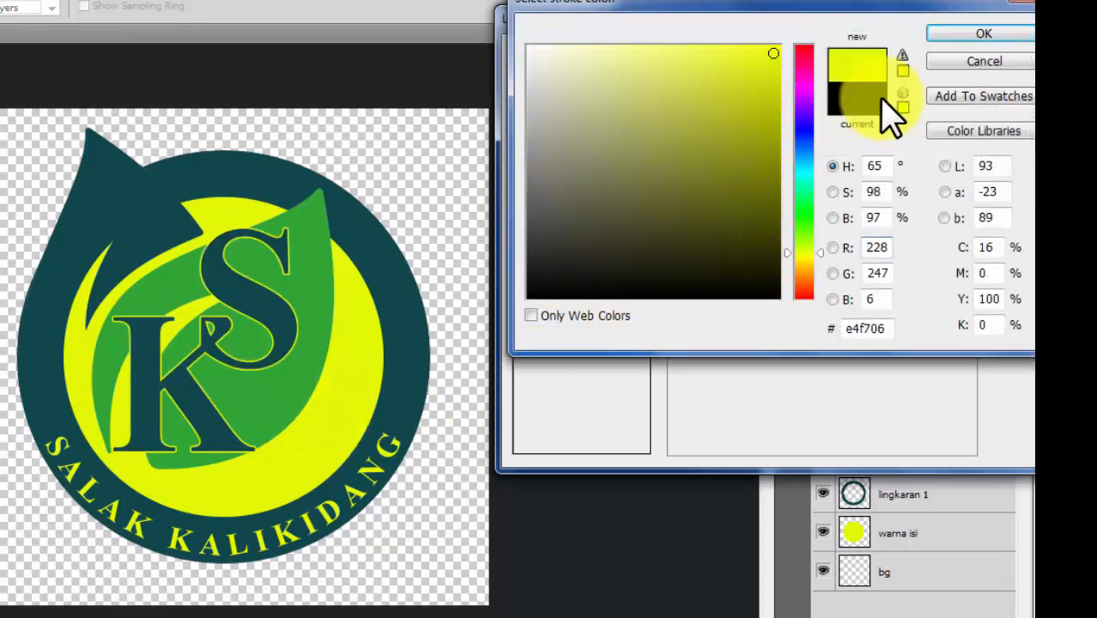
pyautogui.moveTo(912, 7); pyautogui.dragTo(871, 39)
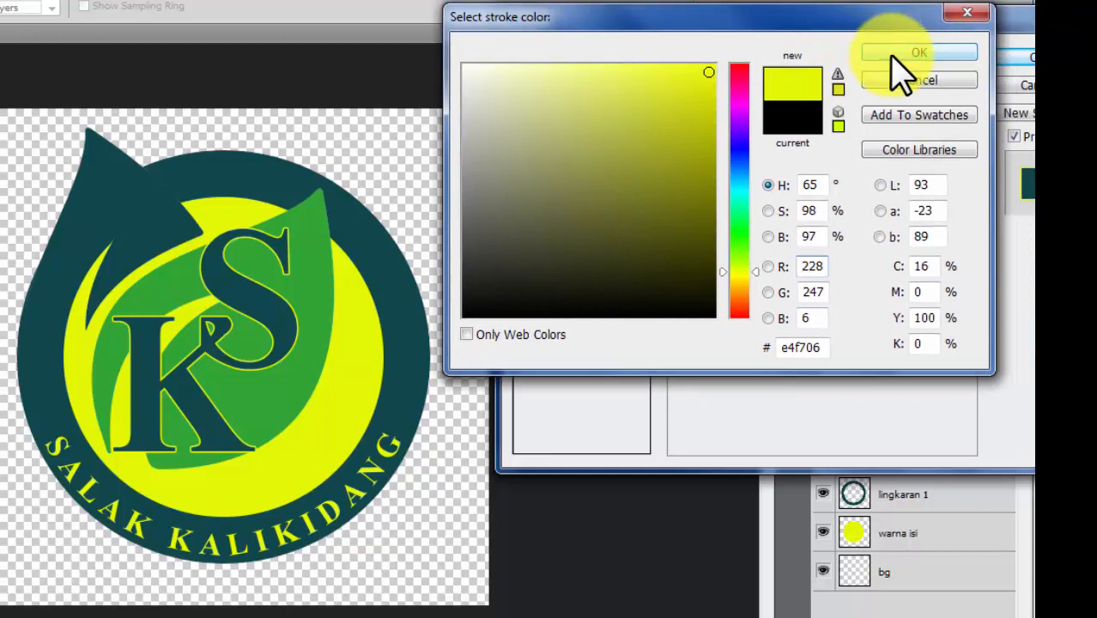
pyautogui.click(900, 56)
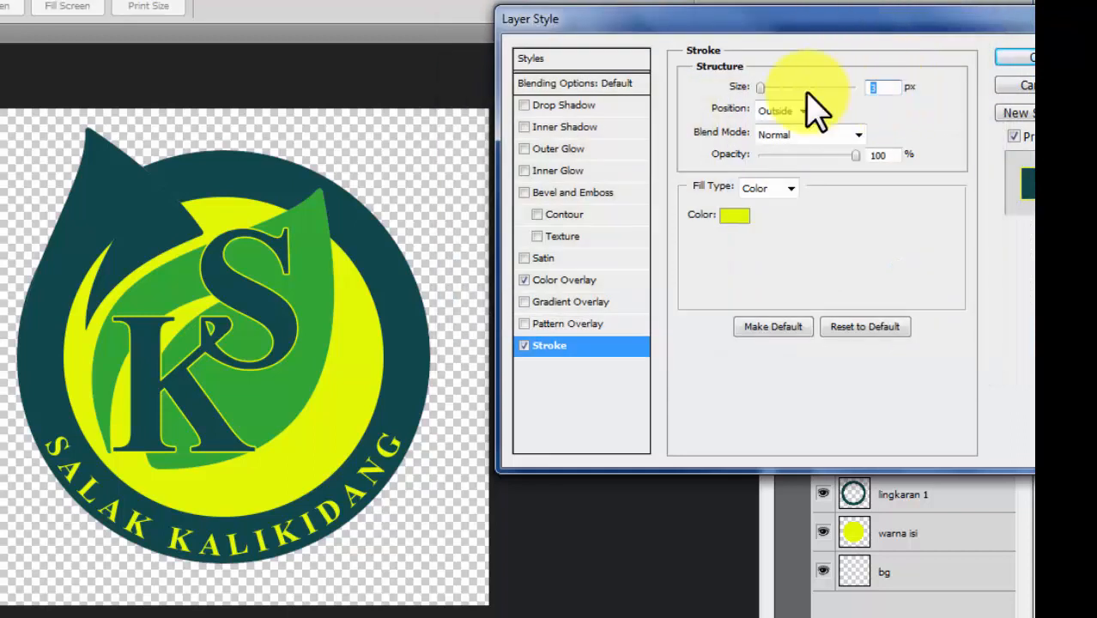
# Set the k layer's stroke size to 6 px and apply the layer style
pyautogui.moveTo(759, 86)
pyautogui.mouseDown()
pyautogui.moveTo(790, 86)
pyautogui.moveTo(762, 92)
pyautogui.mouseUp()
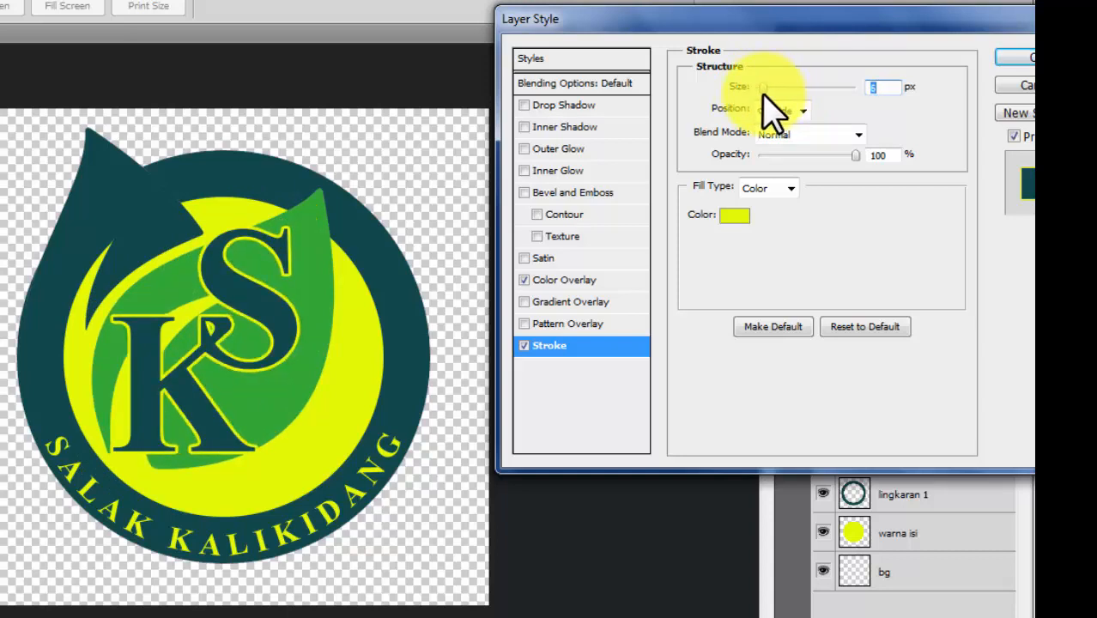
pyautogui.moveTo(897, 19); pyautogui.dragTo(822, 22)
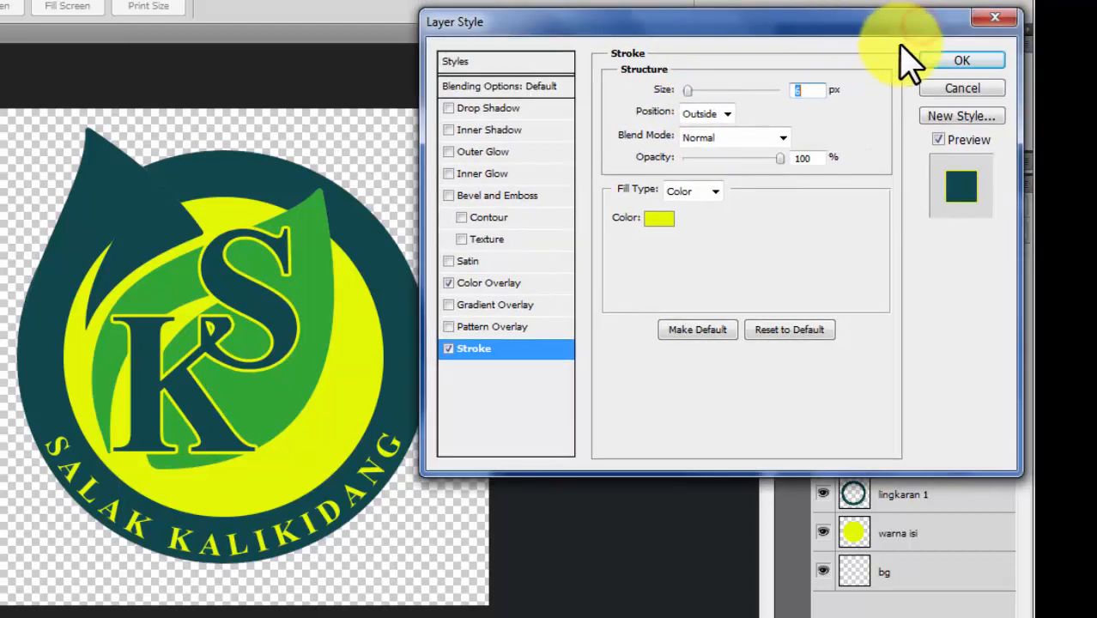
pyautogui.click(970, 60)
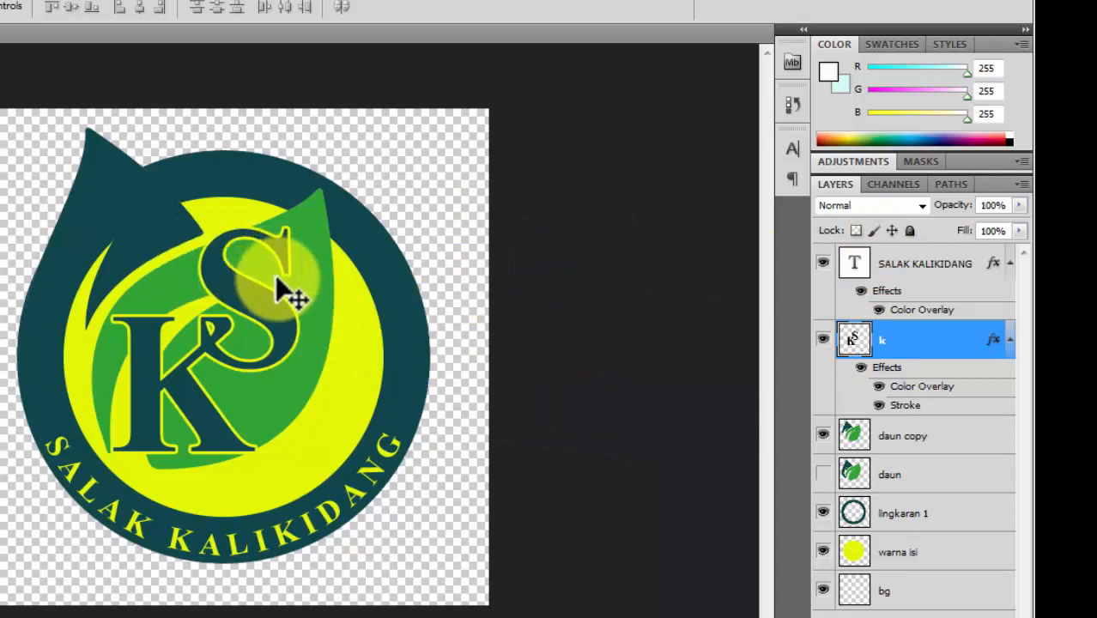
pyautogui.hotkey('ctrl', '+')
pyautogui.scroll(2, 260, 247)
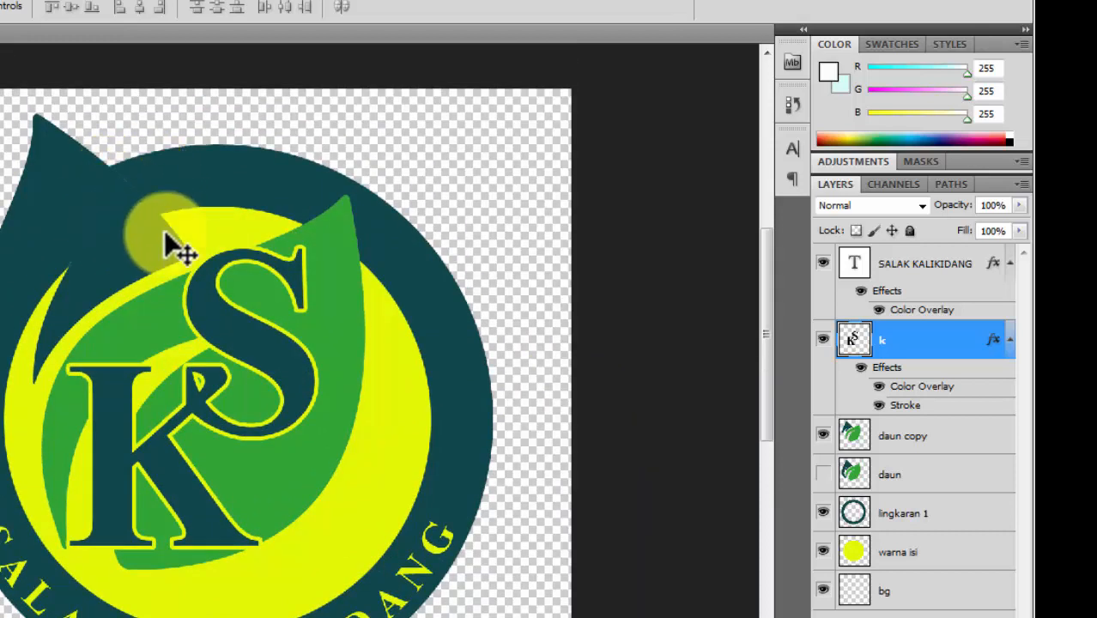
# Erase the faint seam between the dark leaf and the teal ring on the daun copy layer with a 26 px hard Eraser
pyautogui.click(919, 445)
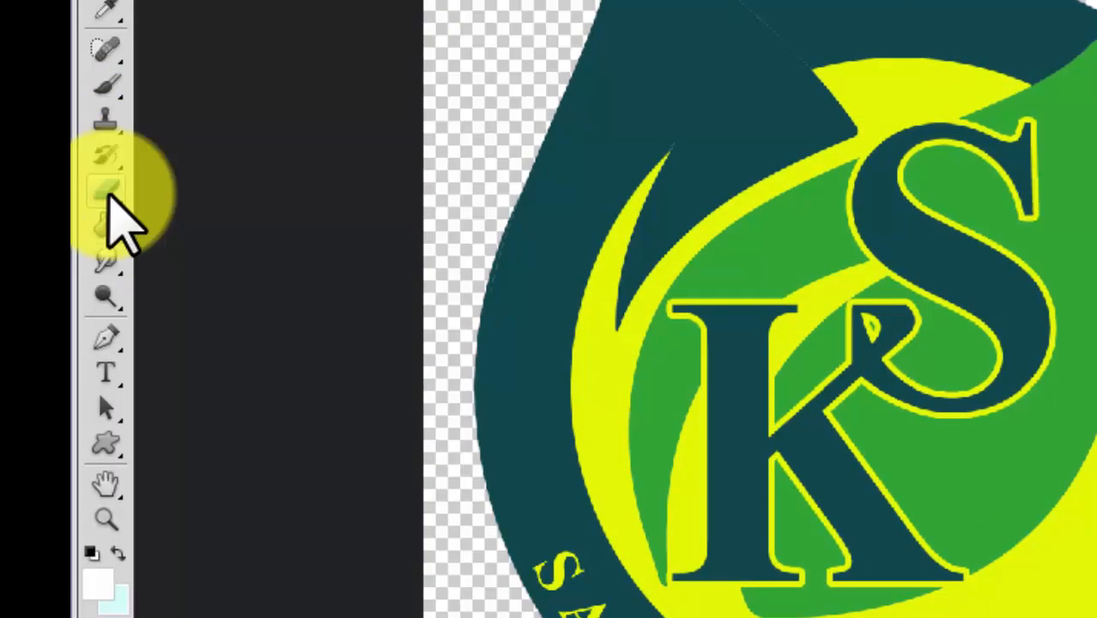
pyautogui.click(106, 196)
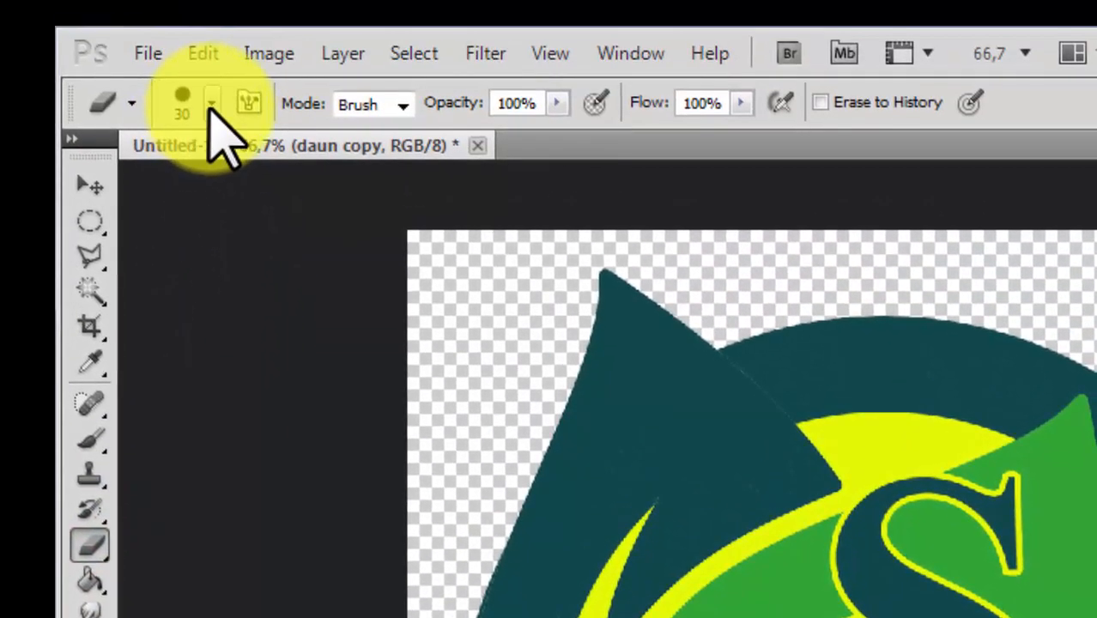
pyautogui.click(212, 104)
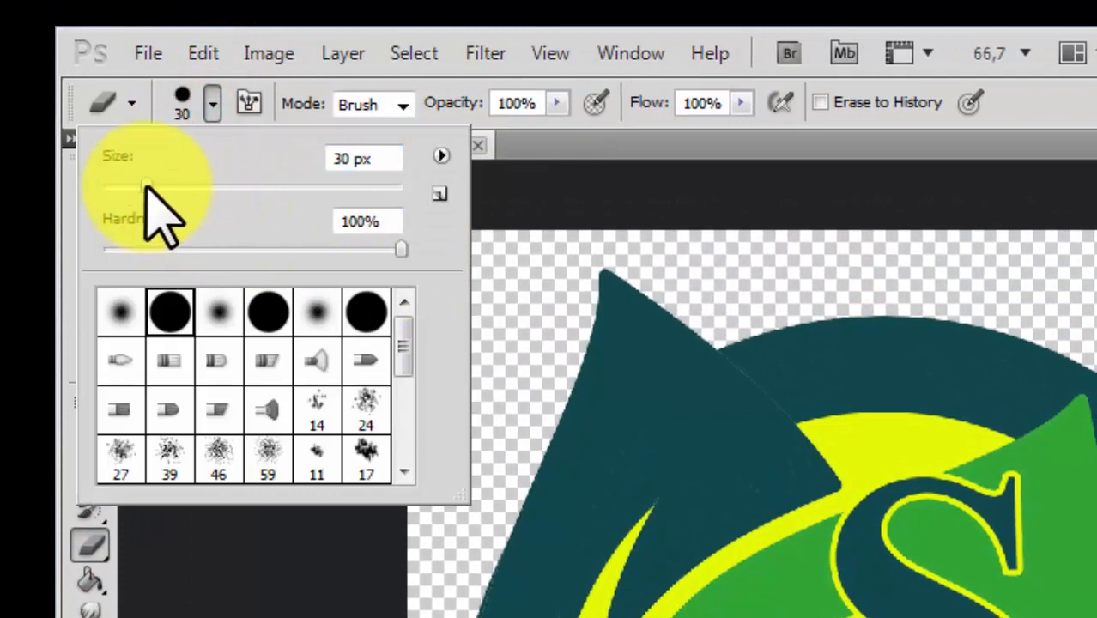
pyautogui.moveTo(147, 186); pyautogui.dragTo(140, 186)
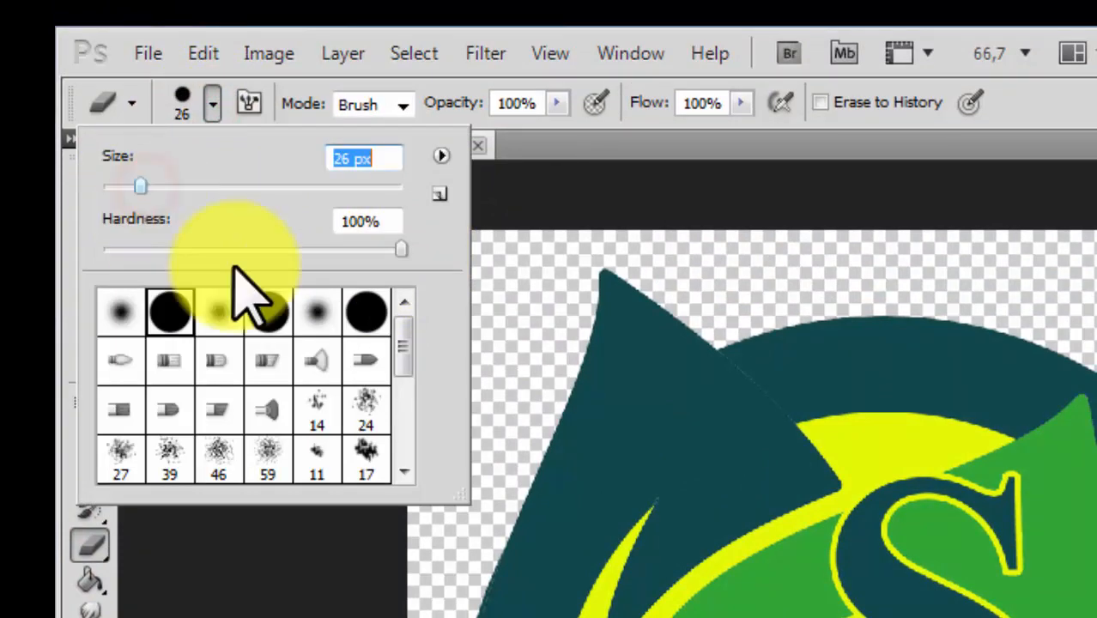
pyautogui.click(743, 380)
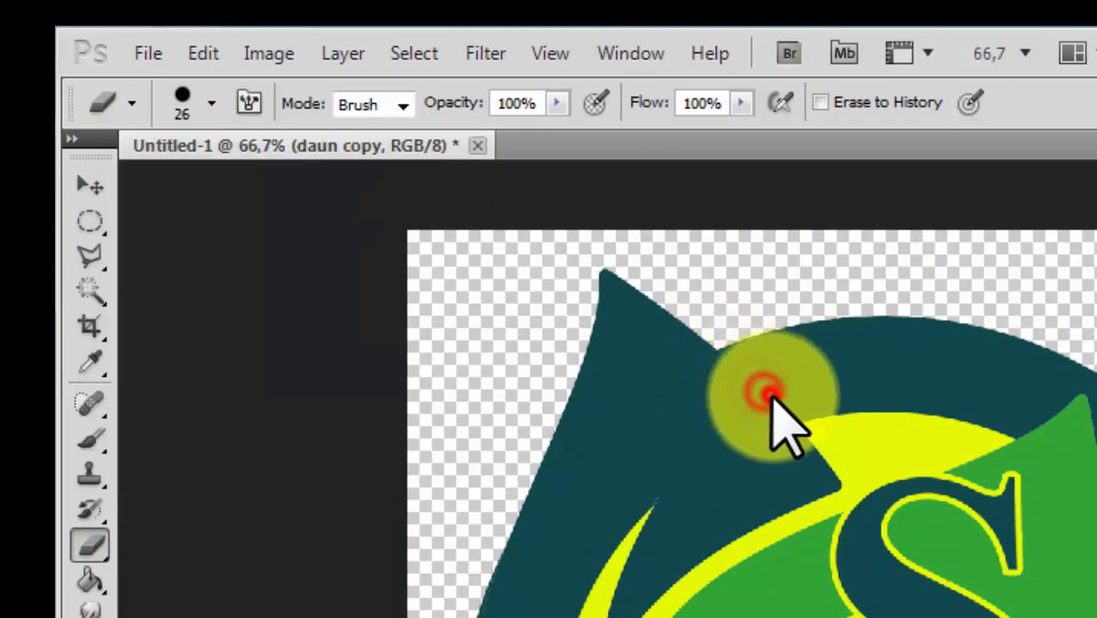
pyautogui.click(777, 402)
pyautogui.click(783, 411)
pyautogui.click(788, 412)
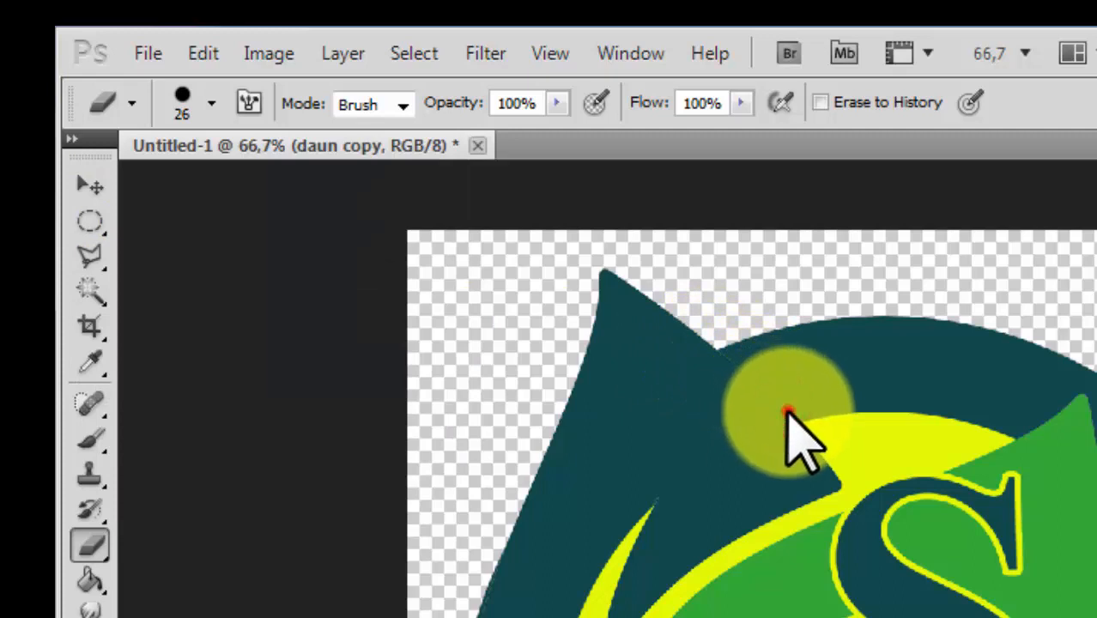
pyautogui.click(732, 366)
pyautogui.click(729, 362)
pyautogui.click(725, 359)
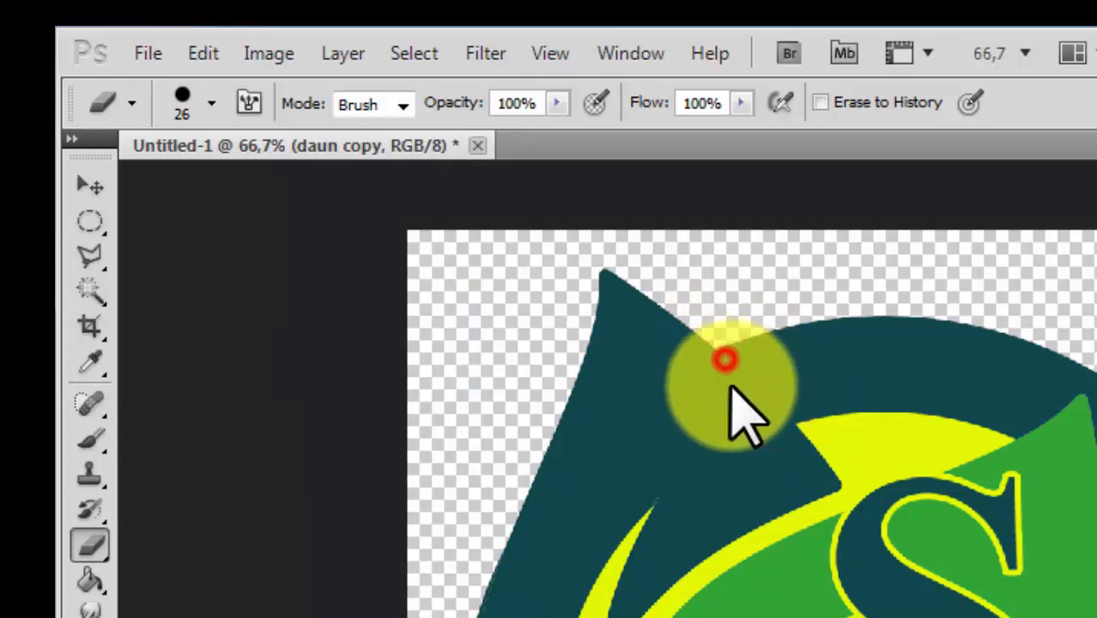
pyautogui.click(778, 400)
pyautogui.click(741, 370)
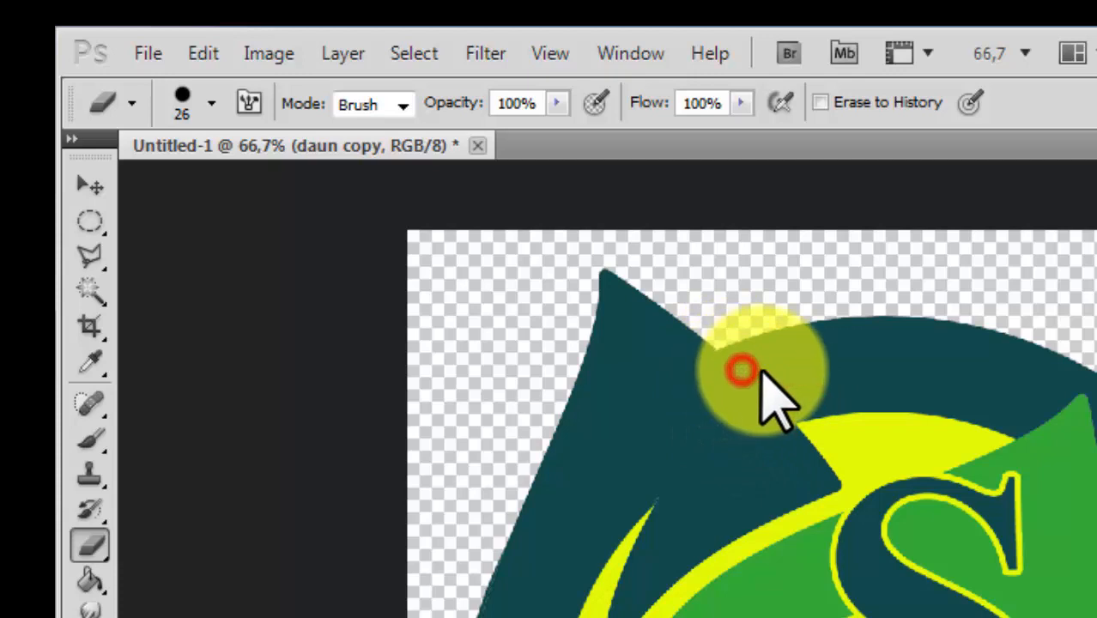
pyautogui.click(754, 369)
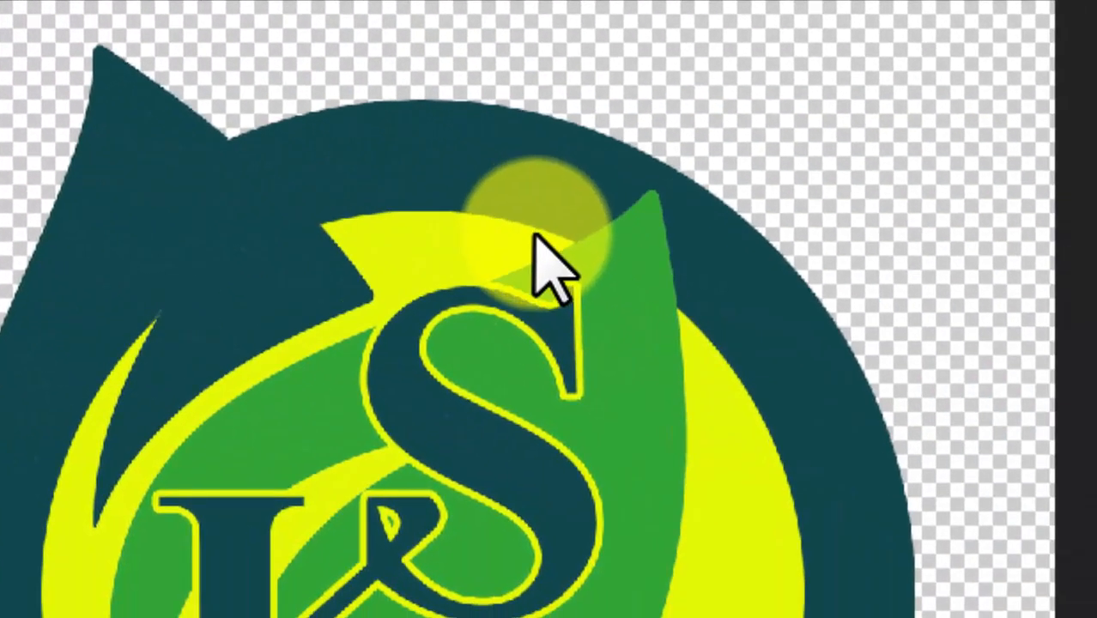
# Lasso the green leaf's upper tip on the daun copy layer and copy it to a new layer
pyautogui.click(670, 255)
pyautogui.click(647, 260)
pyautogui.moveTo(511, 239)
pyautogui.mouseDown()
pyautogui.moveTo(603, 182)
pyautogui.moveTo(665, 166)
pyautogui.moveTo(686, 178)
pyautogui.moveTo(712, 233)
pyautogui.moveTo(732, 356)
pyautogui.mouseUp()
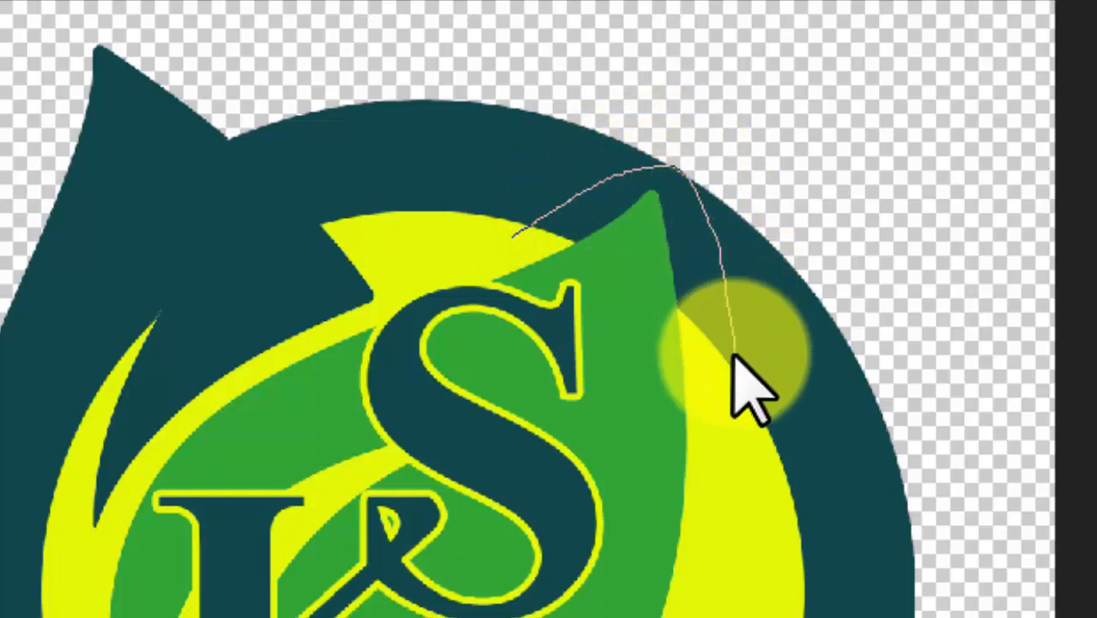
pyautogui.moveTo(731, 359)
pyautogui.mouseDown()
pyautogui.moveTo(715, 375)
pyautogui.moveTo(595, 355)
pyautogui.moveTo(508, 284)
pyautogui.moveTo(511, 239)
pyautogui.mouseUp()
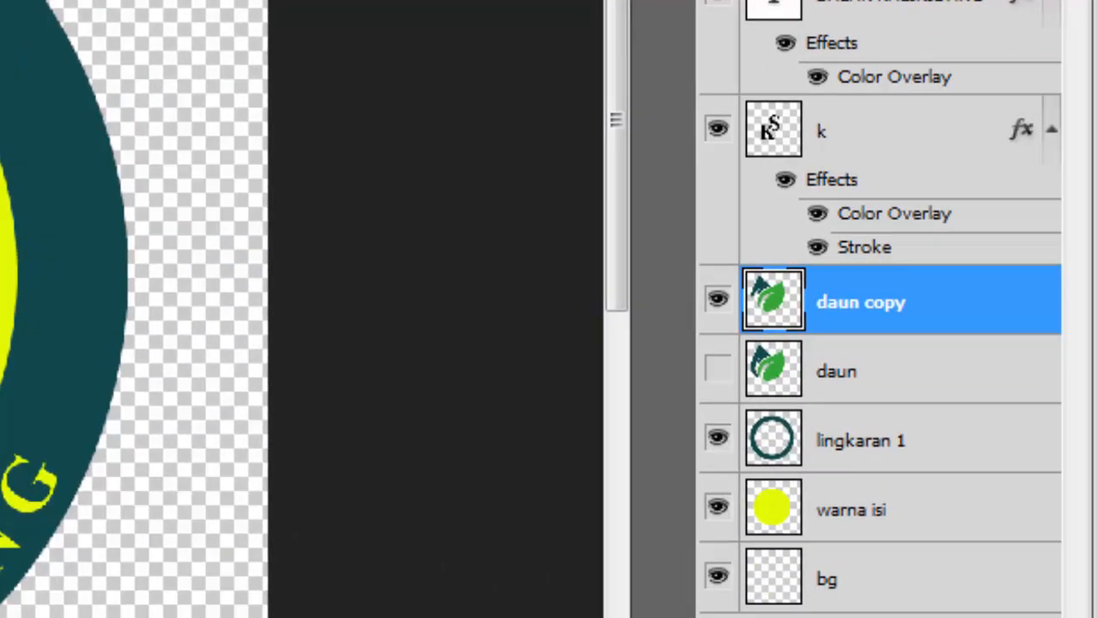
pyautogui.hotkey('ctrl', 'j')
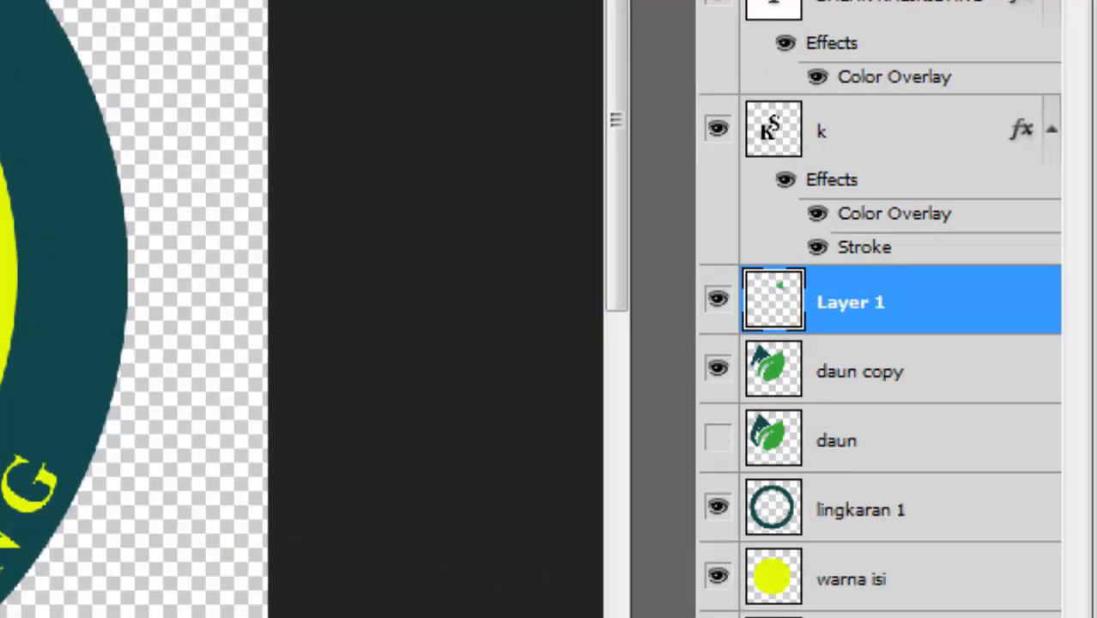
# Add a 6 px outside Stroke in yellow #e4f706, sampled from the logo's center, to the leaf-tip layer
pyautogui.rightClick(931, 321)
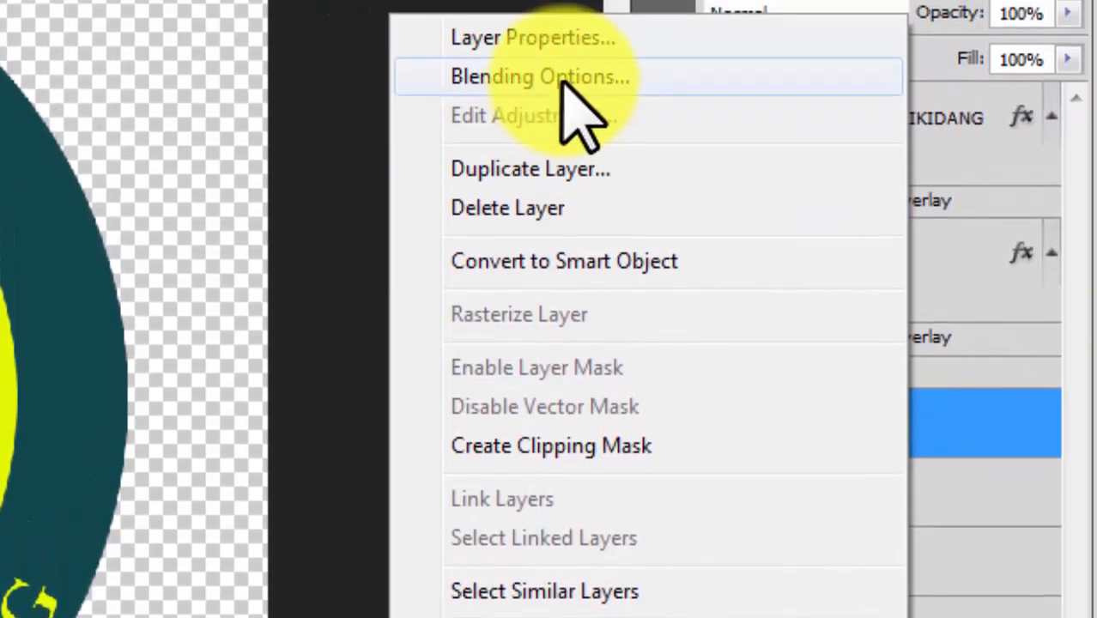
pyautogui.click(571, 103)
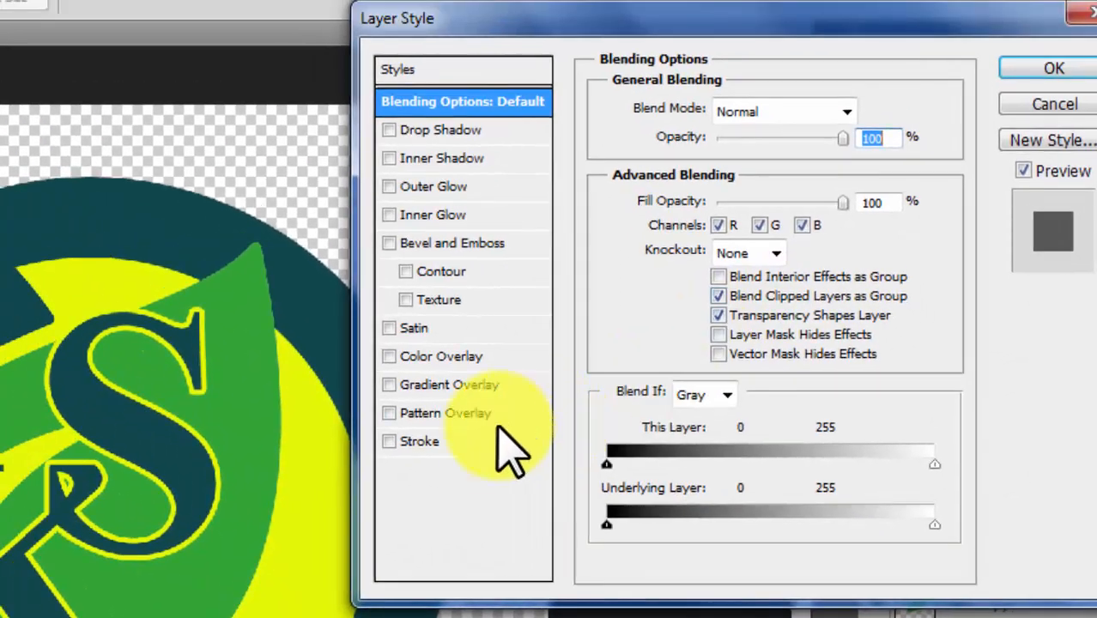
pyautogui.click(498, 440)
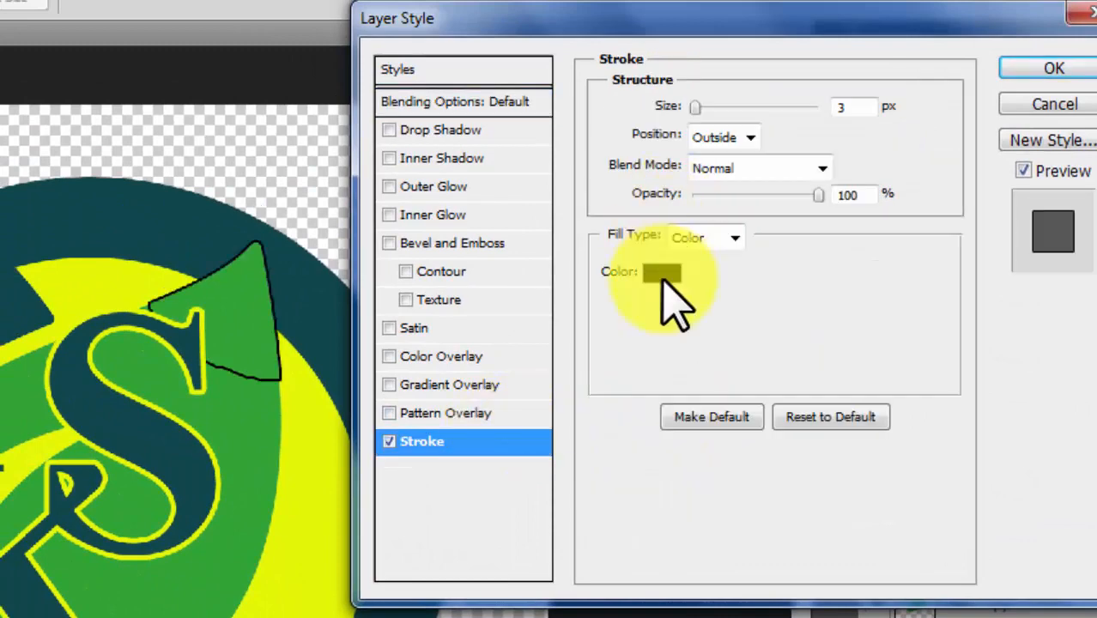
pyautogui.click(662, 275)
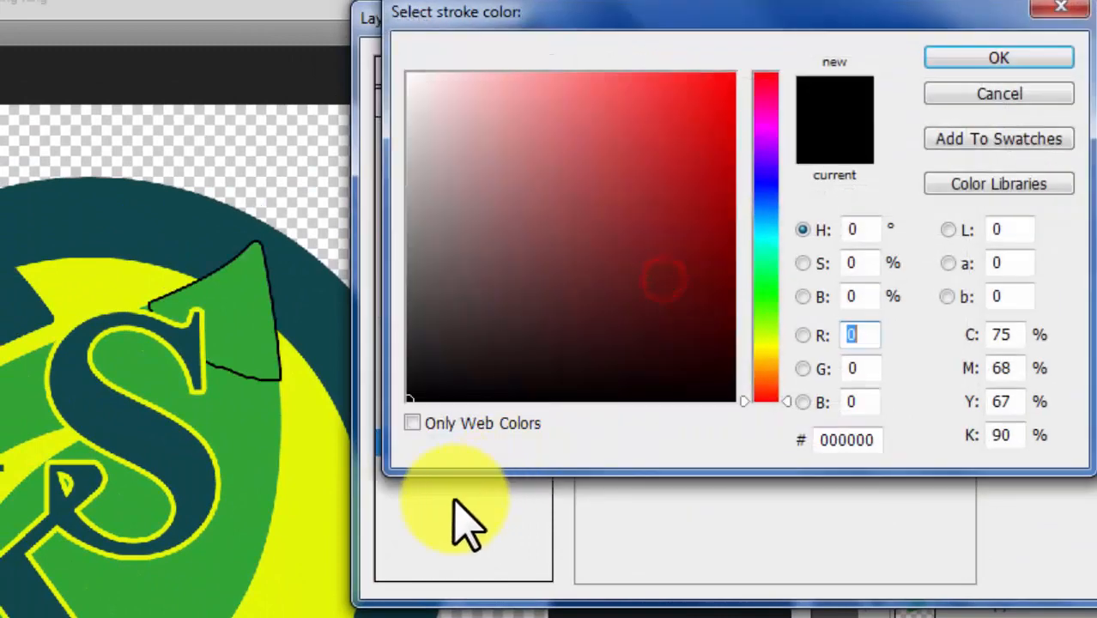
pyautogui.click(283, 604)
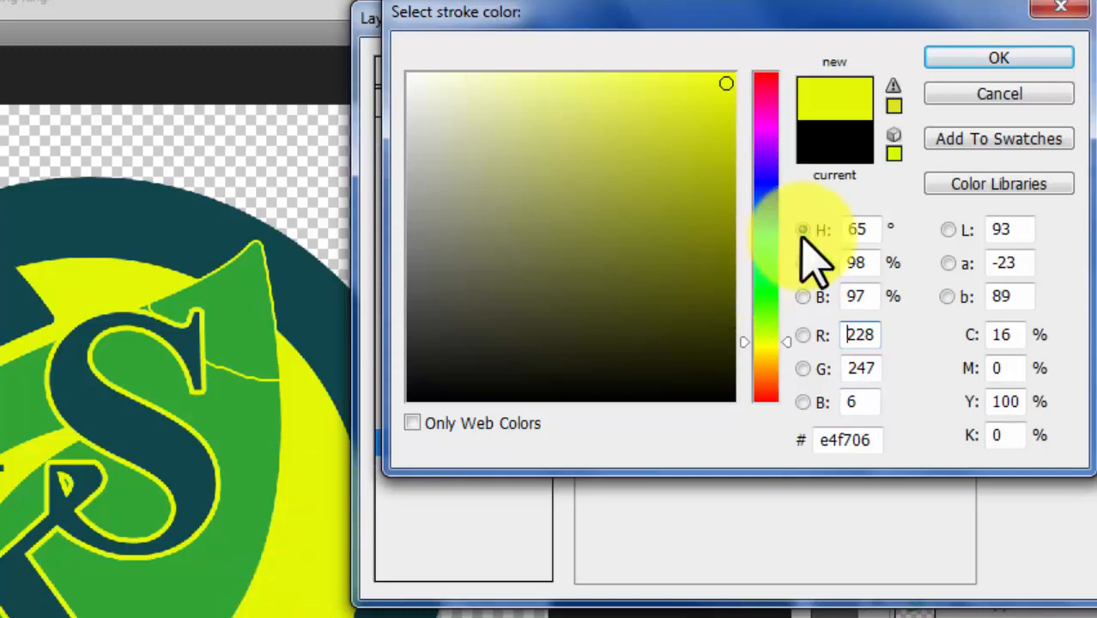
pyautogui.click(995, 58)
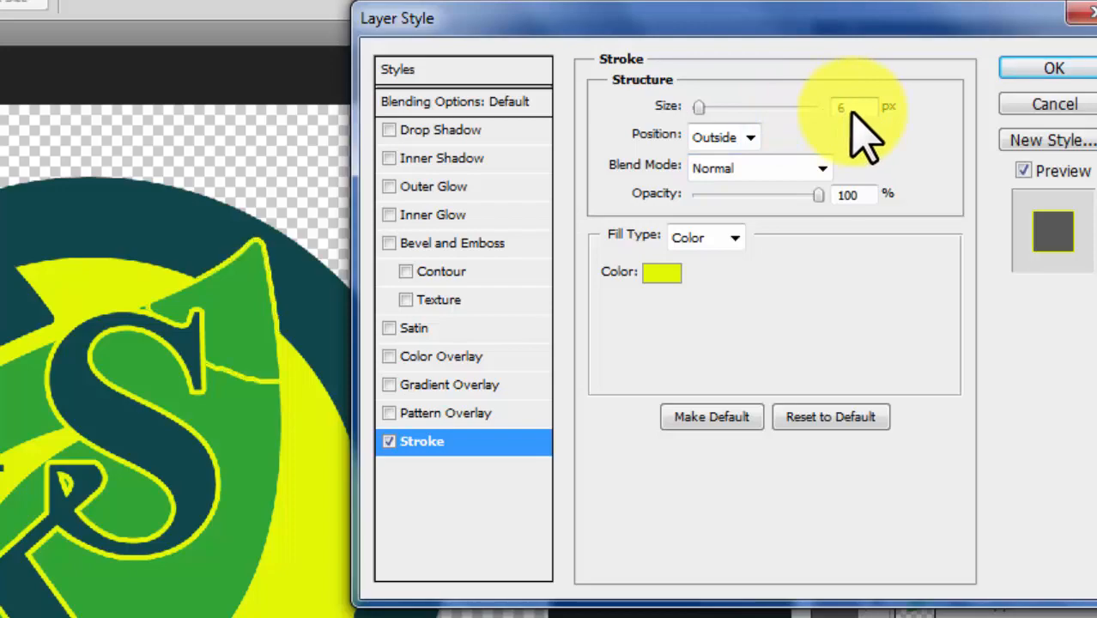
pyautogui.click(1041, 68)
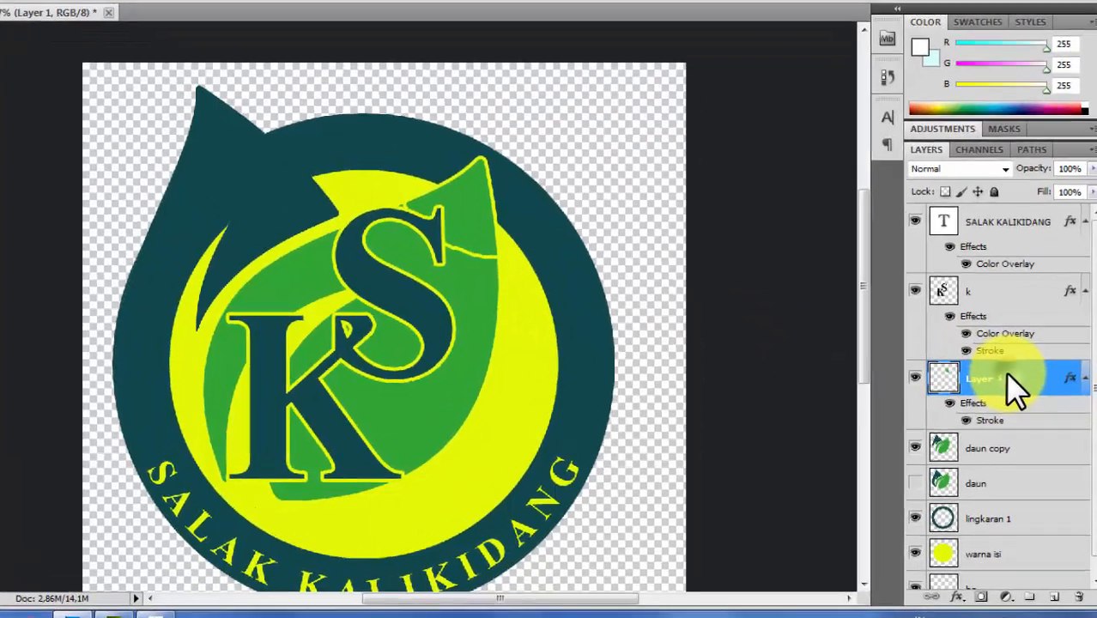
# Convert the stroked leaf-tip layer to a smart object and rasterize it
pyautogui.rightClick(1018, 382)
pyautogui.click(1023, 383)
pyautogui.rightClick(951, 331)
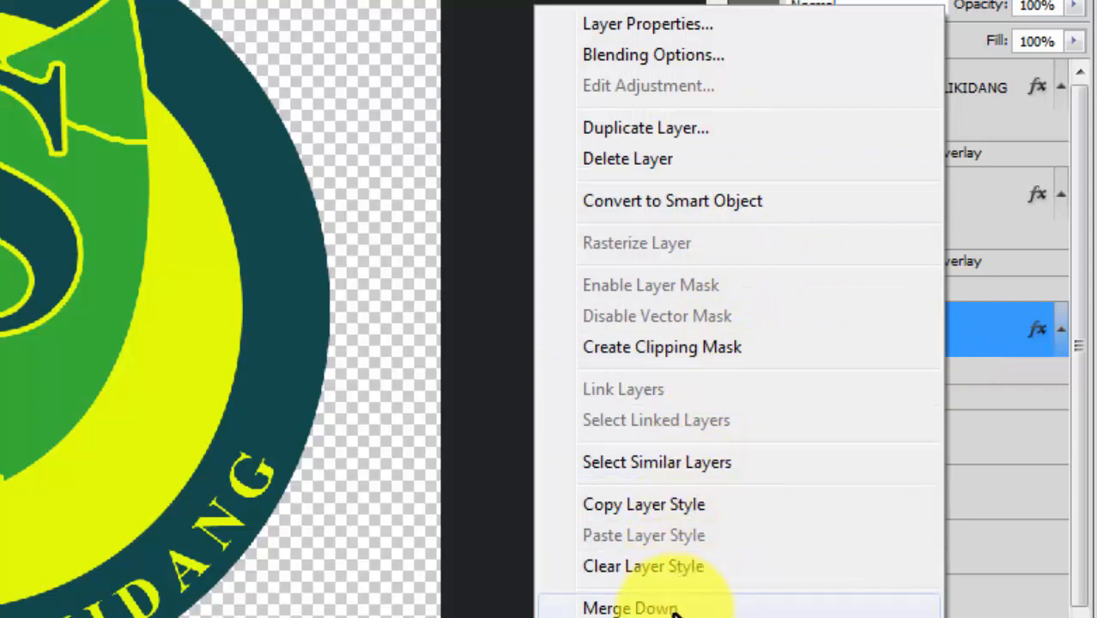
pyautogui.click(677, 203)
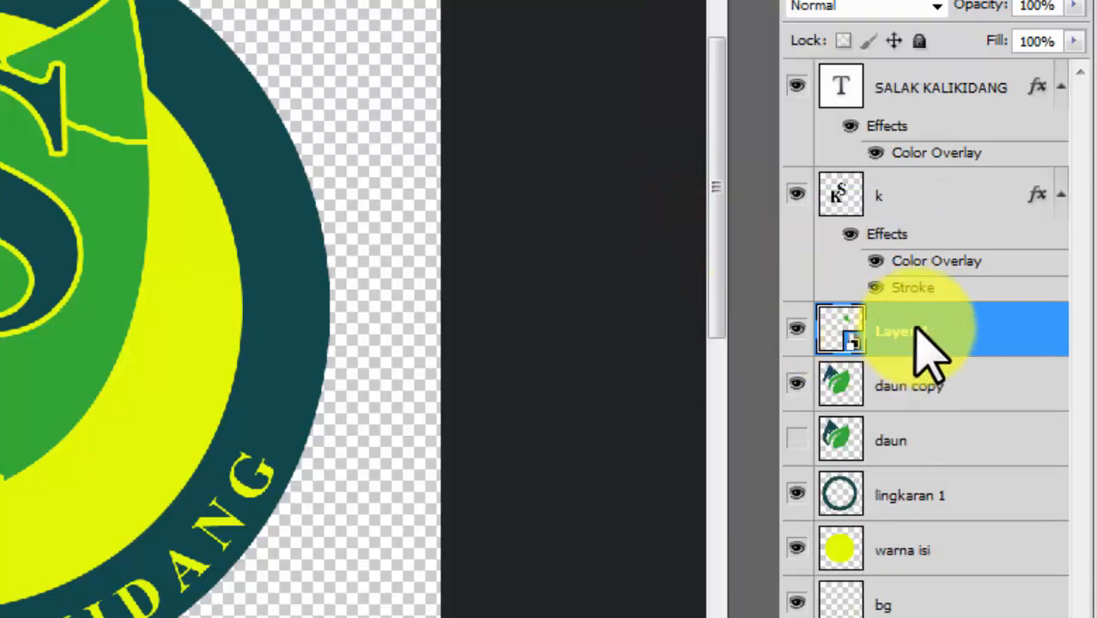
pyautogui.rightClick(916, 329)
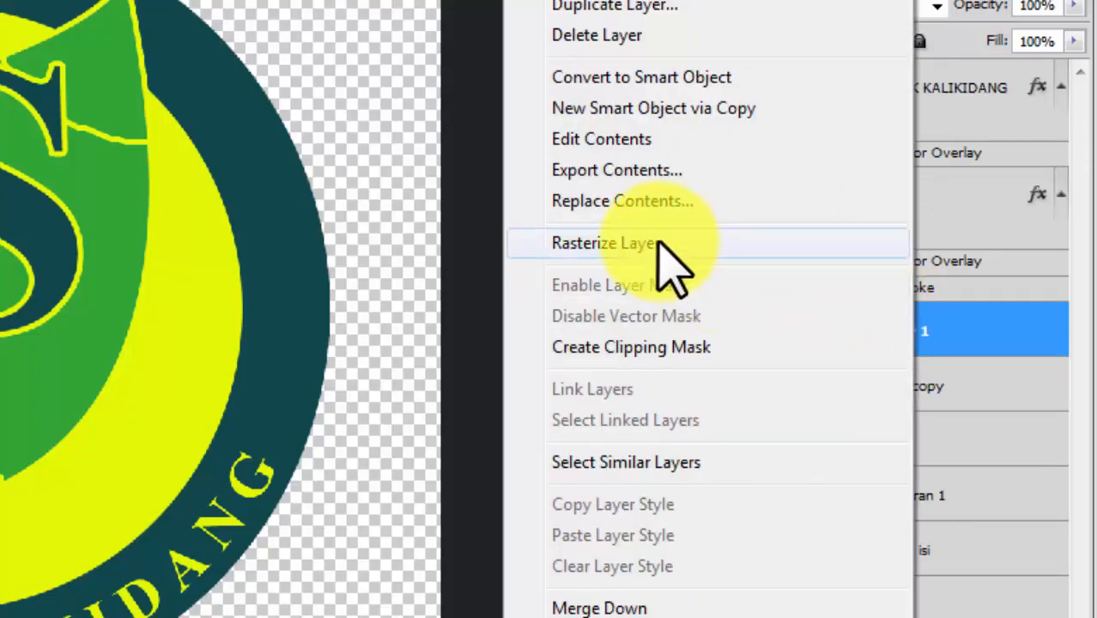
pyautogui.click(658, 244)
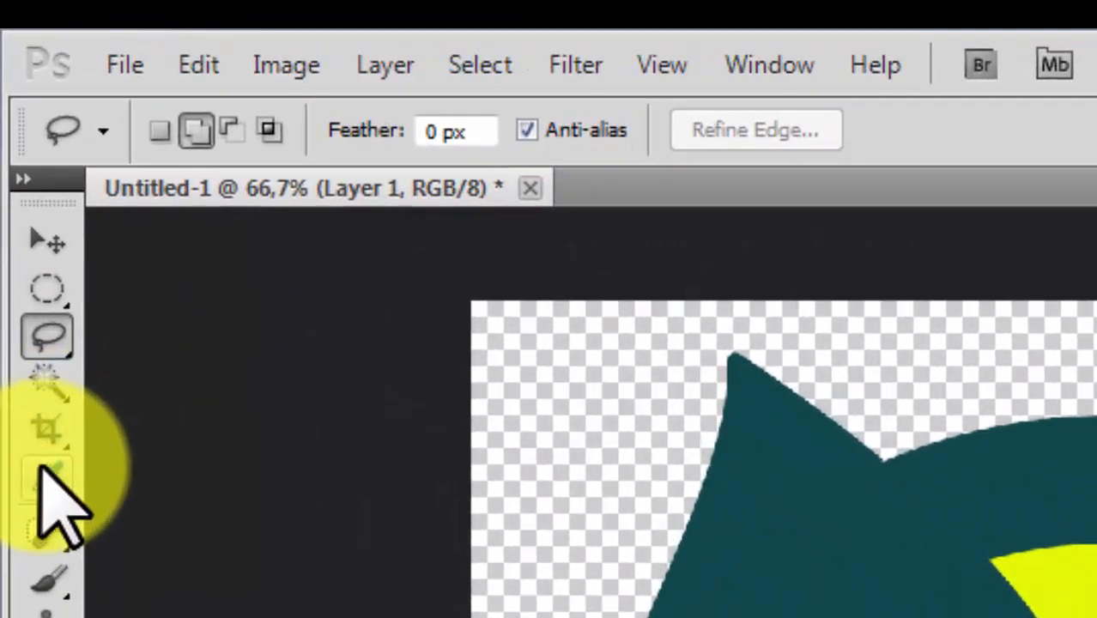
# Lasso and delete the excess yellow stroke crossing the green leaf behind the S, and clear the selection
pyautogui.click(36, 343)
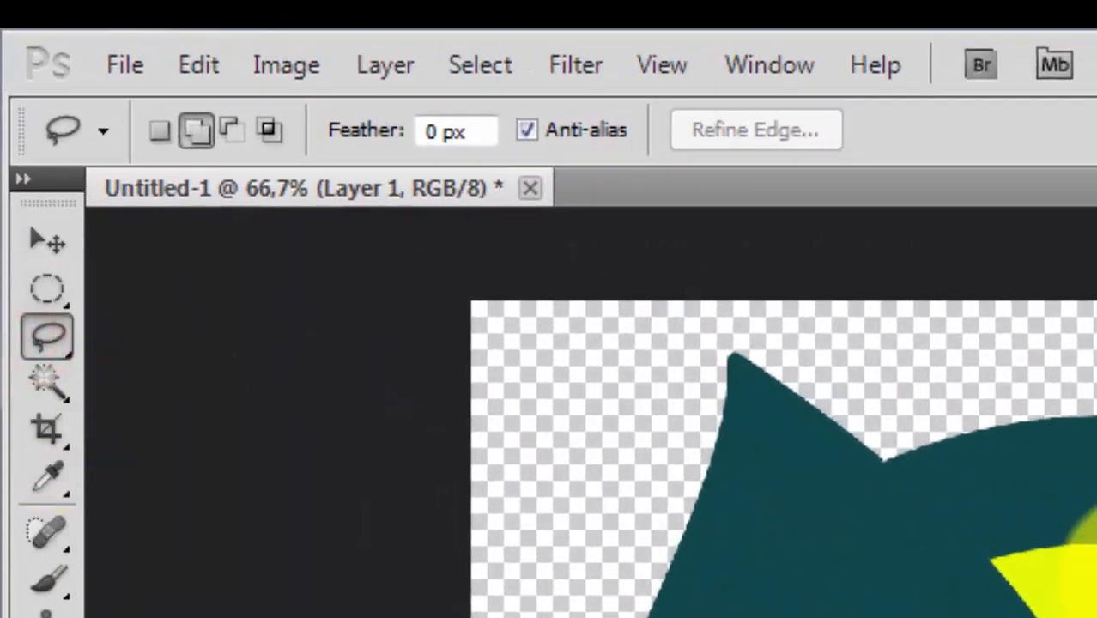
pyautogui.click(800, 399)
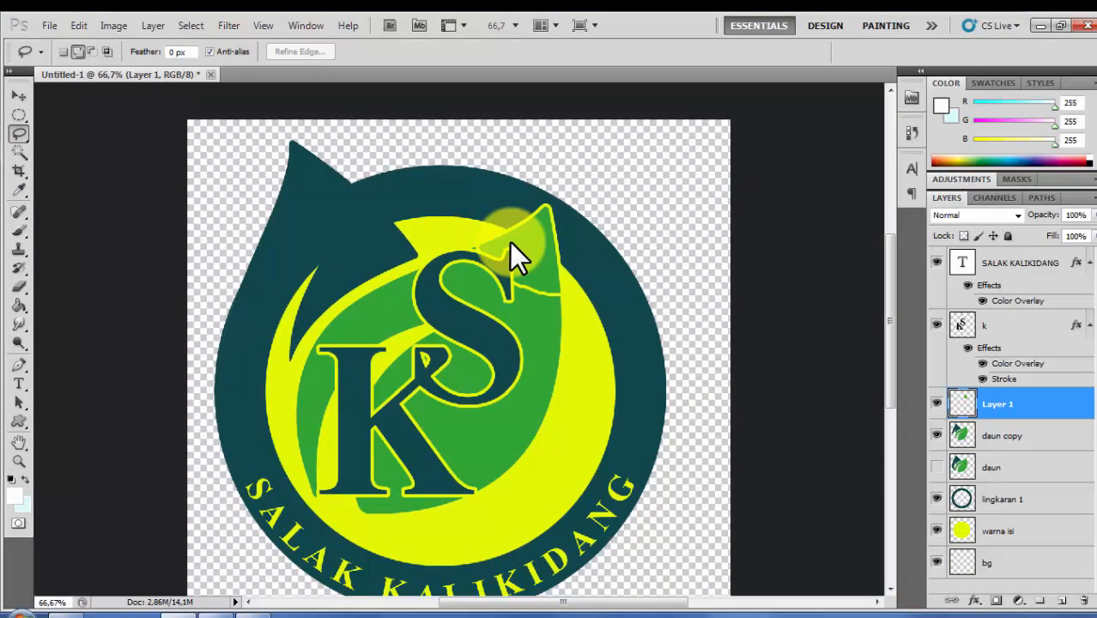
pyautogui.moveTo(448, 227)
pyautogui.mouseDown()
pyautogui.moveTo(578, 277)
pyautogui.moveTo(604, 305)
pyautogui.moveTo(606, 338)
pyautogui.moveTo(526, 370)
pyautogui.moveTo(423, 310)
pyautogui.moveTo(453, 229)
pyautogui.mouseUp()
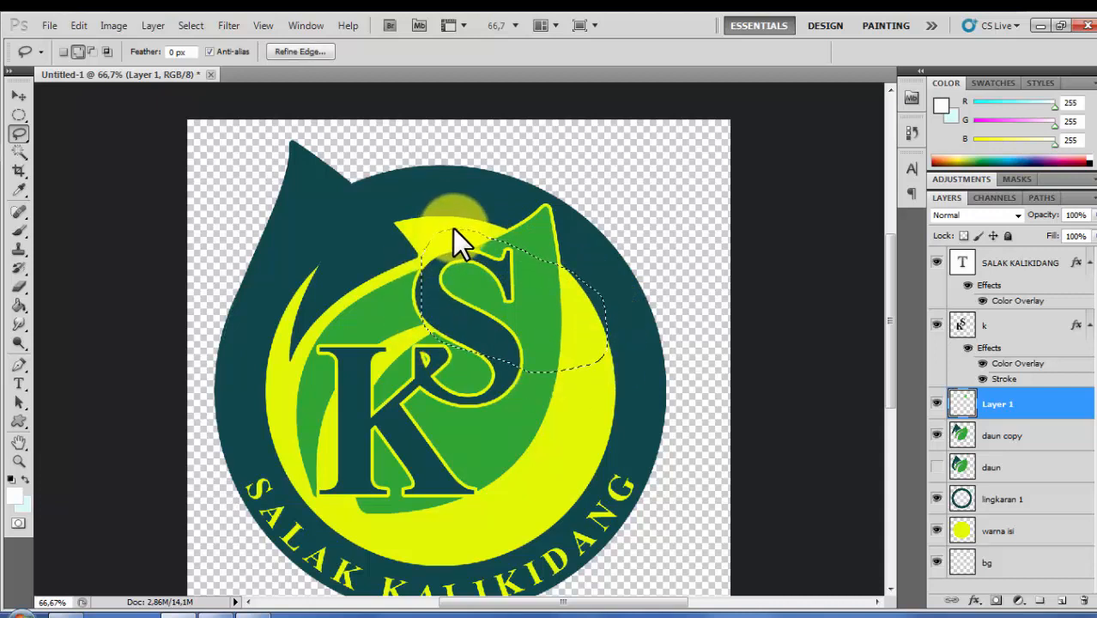
pyautogui.hotkey('ctrl', 'd')
# Merge all layers from SALAK KALIKIDANG down to warna isi into one, leaving out the bg layer
pyautogui.hotkey('ctrl', '-')
pyautogui.hotkey('ctrl', '-')
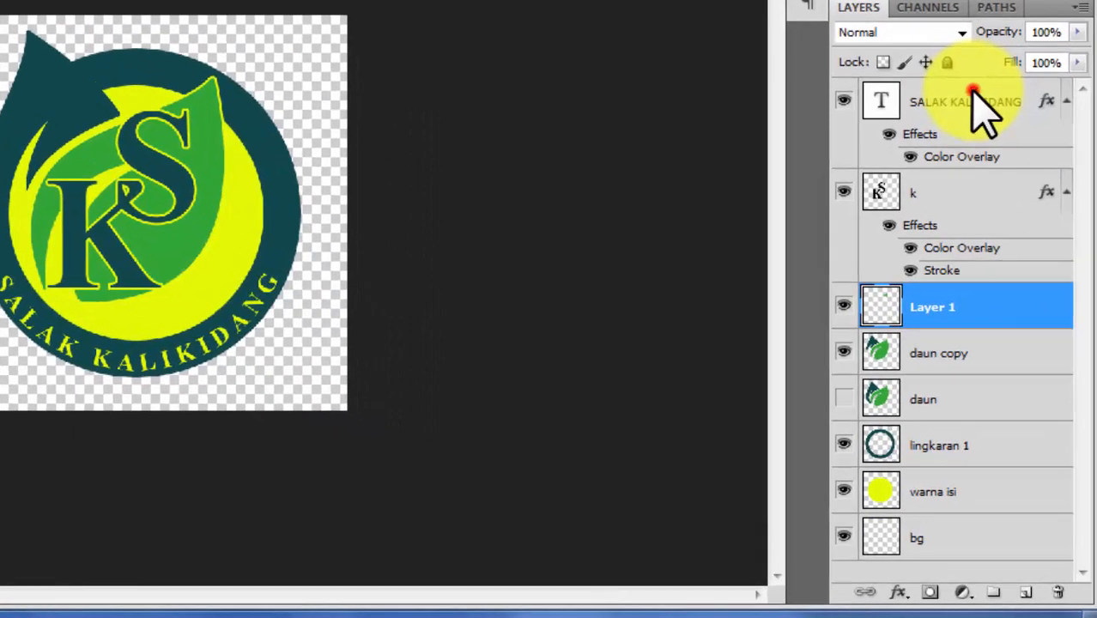
pyautogui.click(1025, 258)
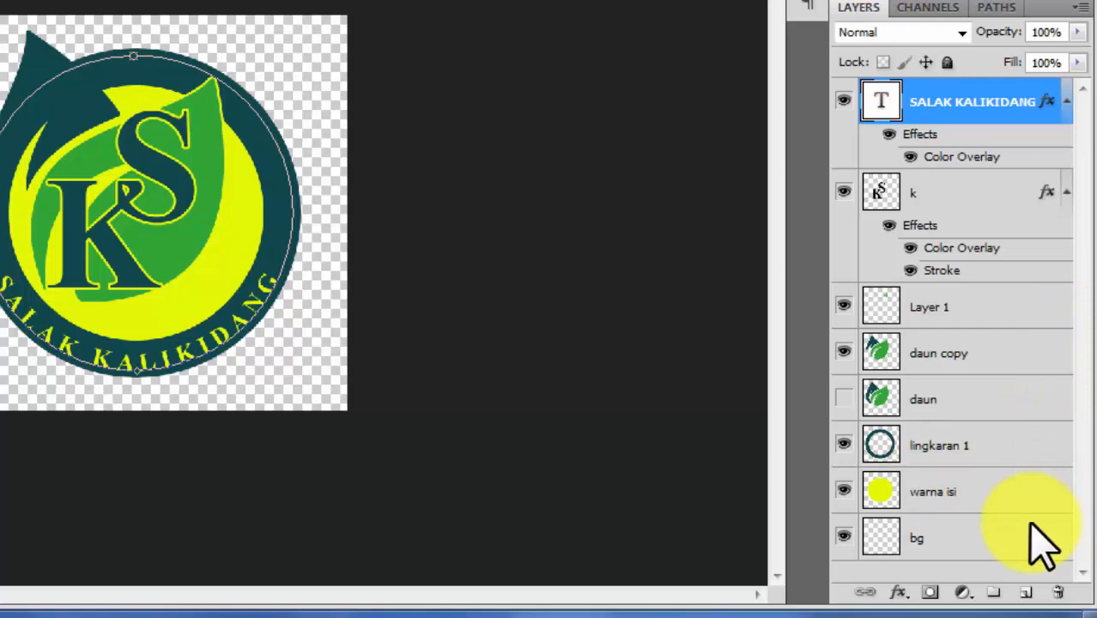
pyautogui.keyDown('shift'); pyautogui.click(948, 495); pyautogui.keyUp('shift')
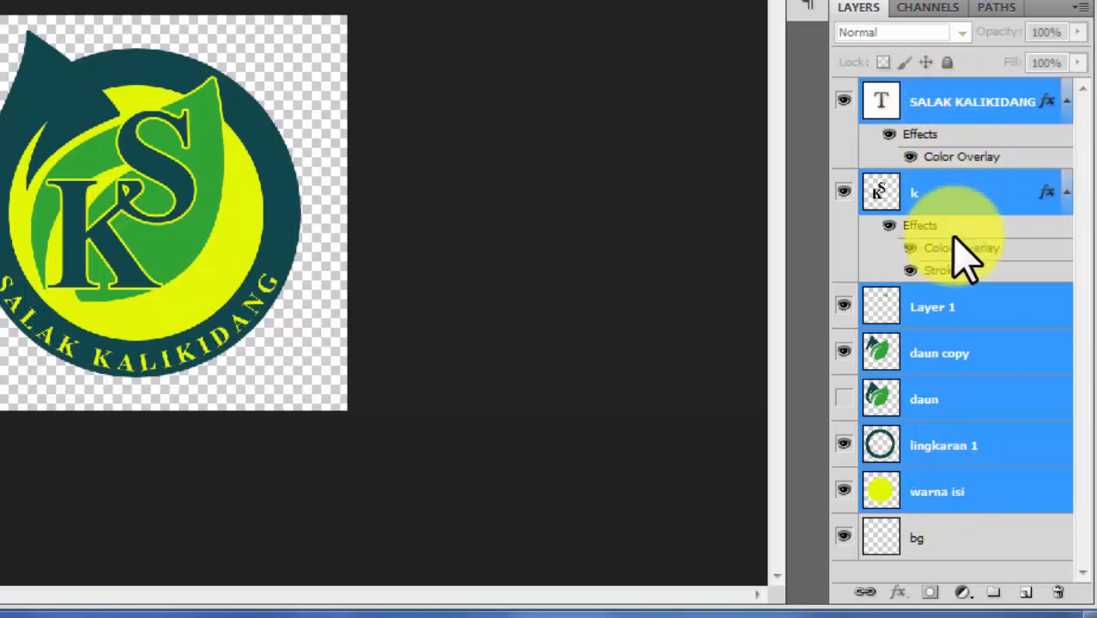
pyautogui.rightClick(946, 492)
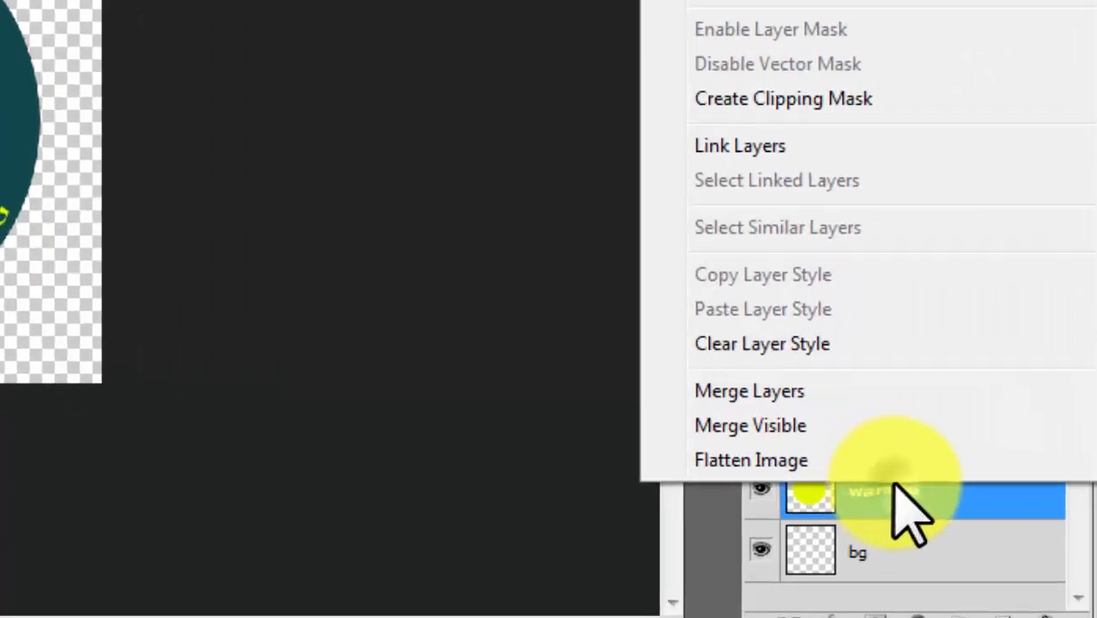
pyautogui.click(814, 391)
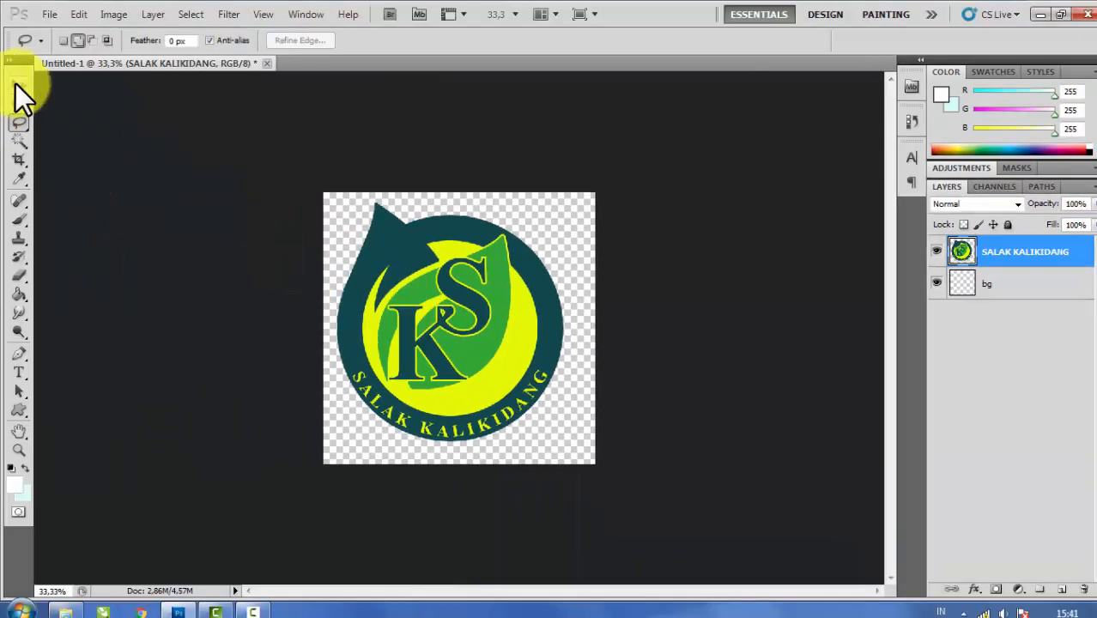
# Move the merged logo with the Move tool so that it sits near the center of the canvas
pyautogui.click(17, 83)
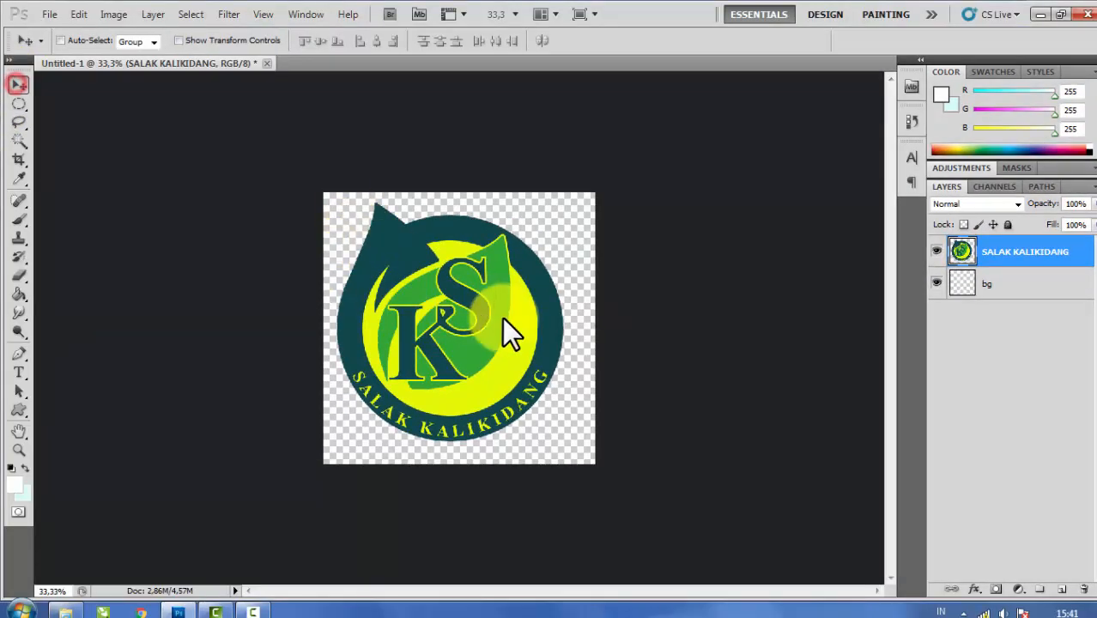
pyautogui.moveTo(536, 293); pyautogui.dragTo(518, 349)
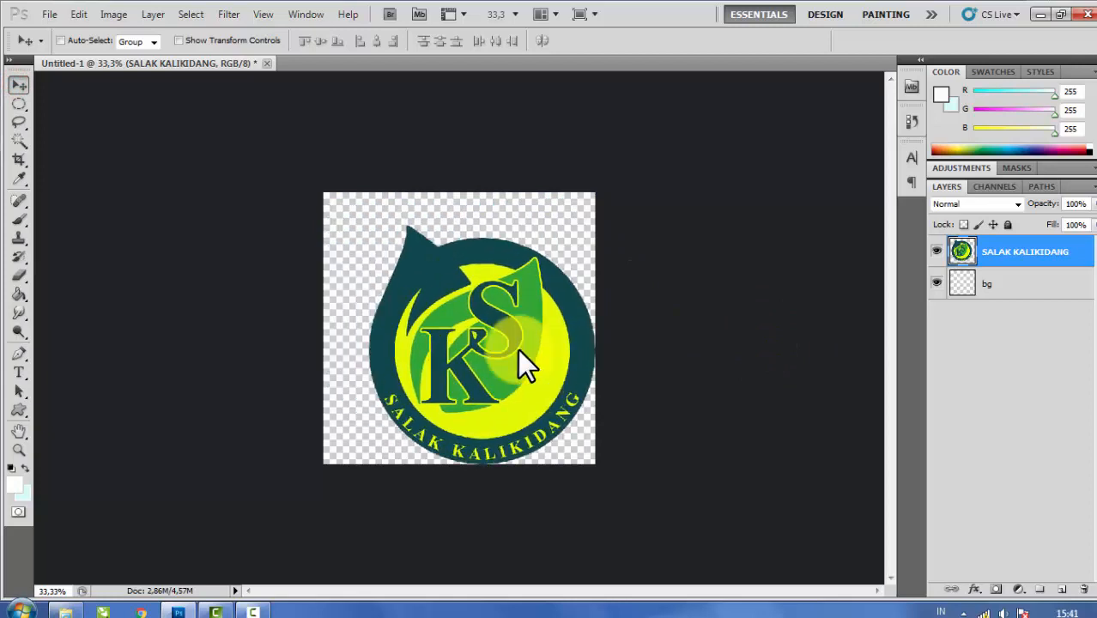
pyautogui.hotkey('ctrl', '+')
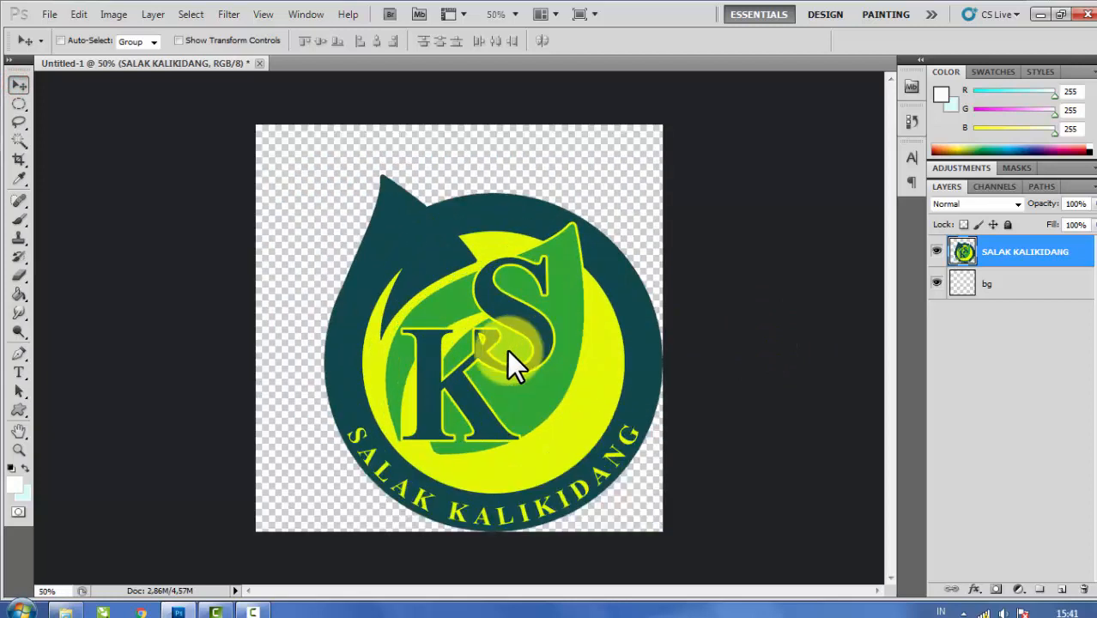
pyautogui.moveTo(515, 378); pyautogui.dragTo(484, 349)
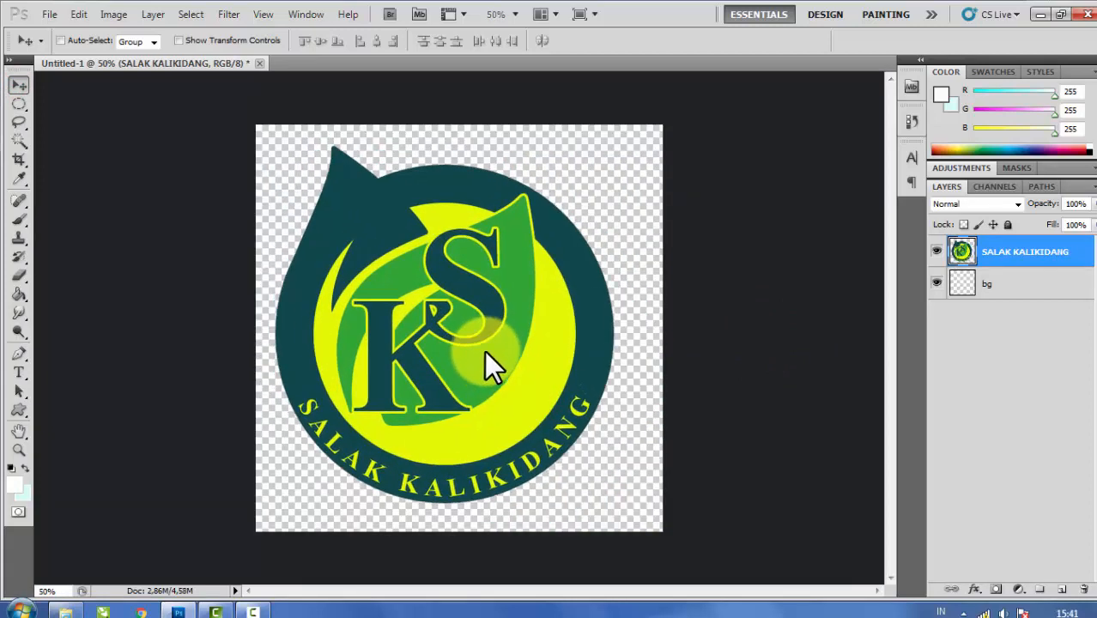
# Scale the merged logo proportionally to about 87.5% and reposition its center at about X 484 px, Y 503 px
pyautogui.hotkey('ctrl', 't')
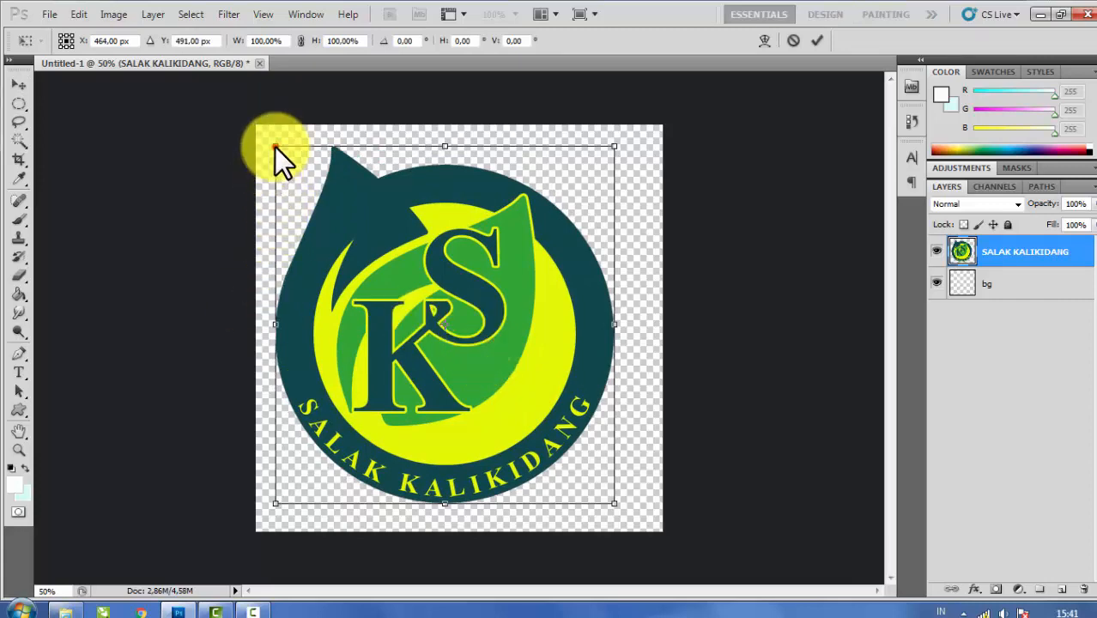
pyautogui.moveTo(274, 147); pyautogui.dragTo(303, 162)
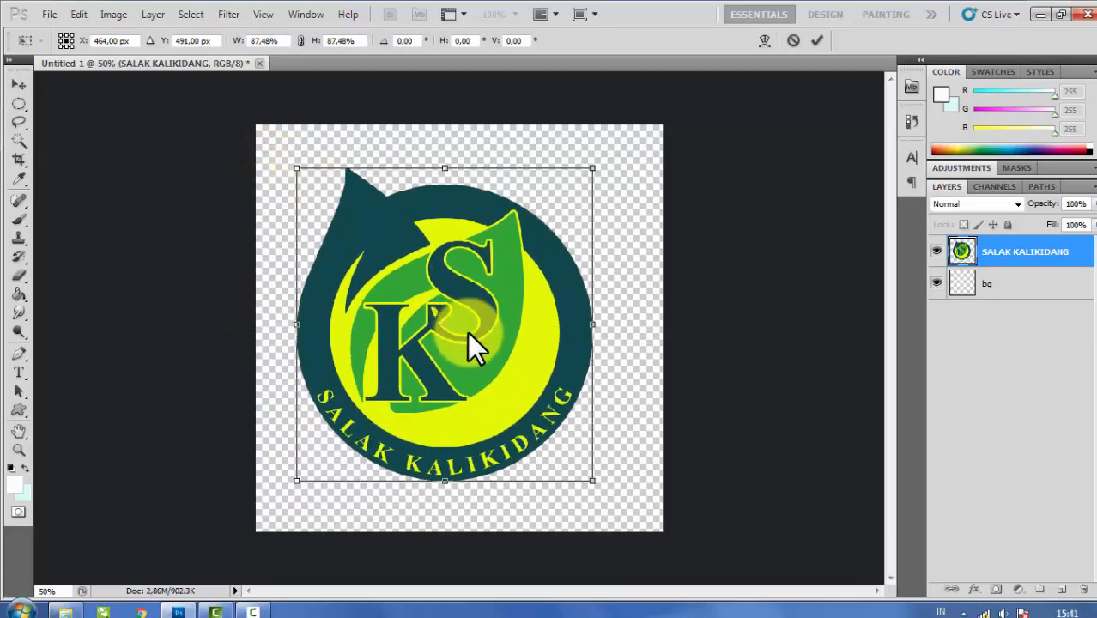
pyautogui.moveTo(476, 356); pyautogui.dragTo(483, 362)
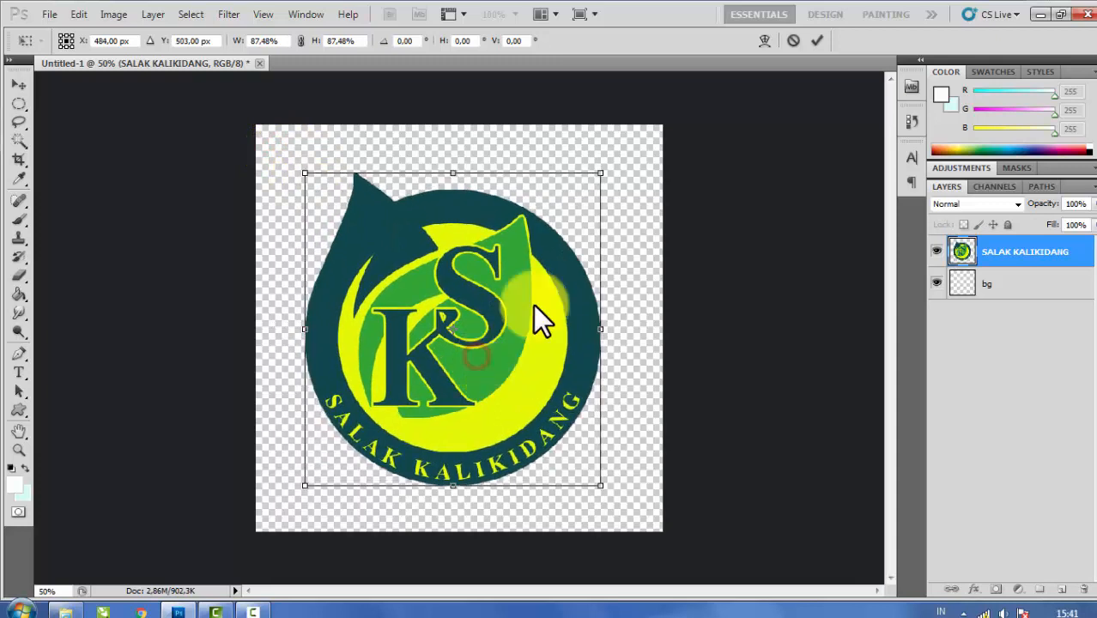
pyautogui.click(814, 40)
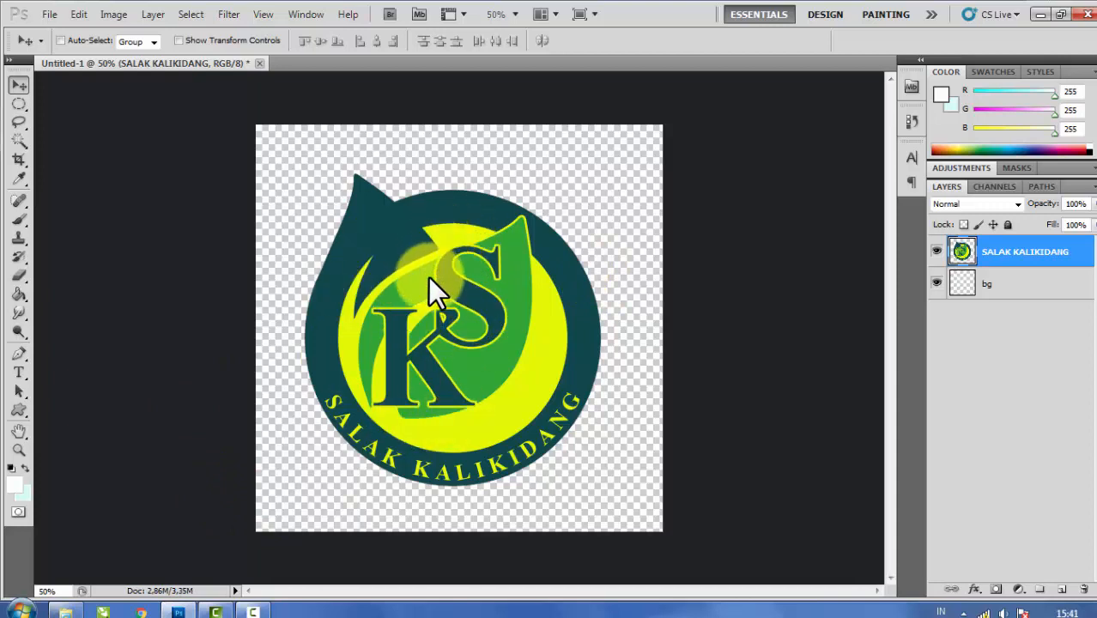
# Select the whole canvas, align the merged logo to its horizontal and vertical centers, and clear the selection
pyautogui.hotkey('ctrl', 'a')
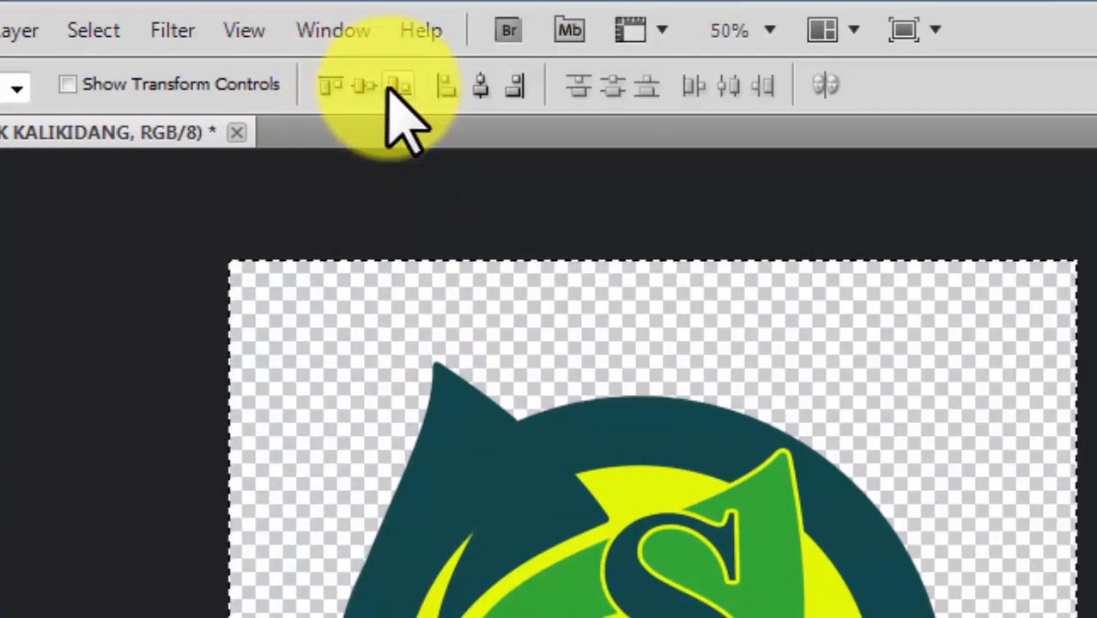
pyautogui.click(475, 87)
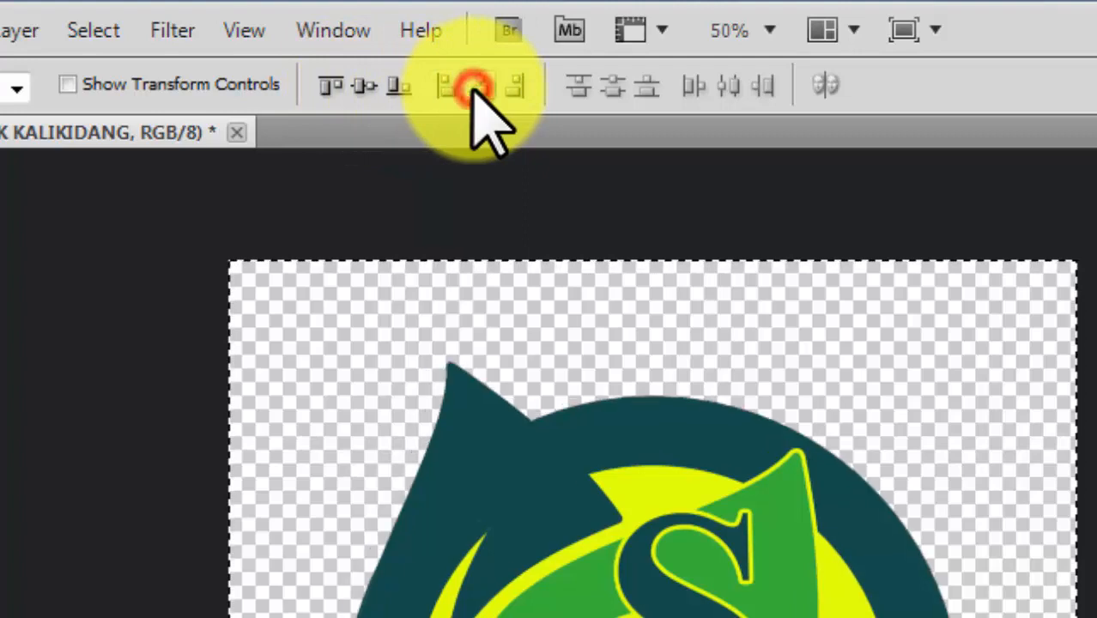
pyautogui.click(361, 86)
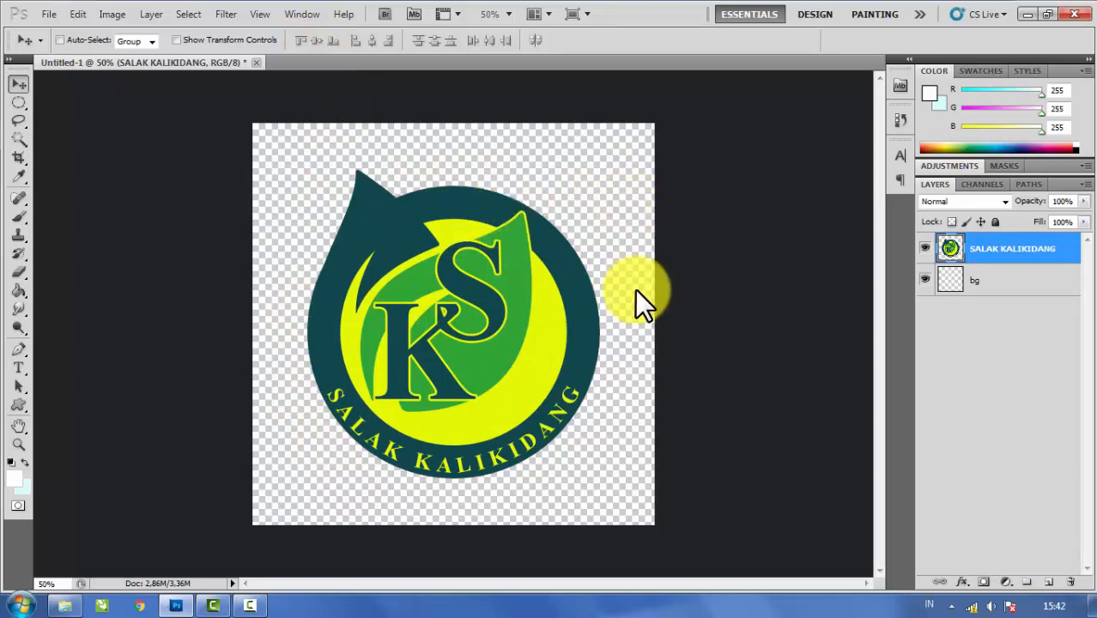
pyautogui.hotkey('ctrl', '+')
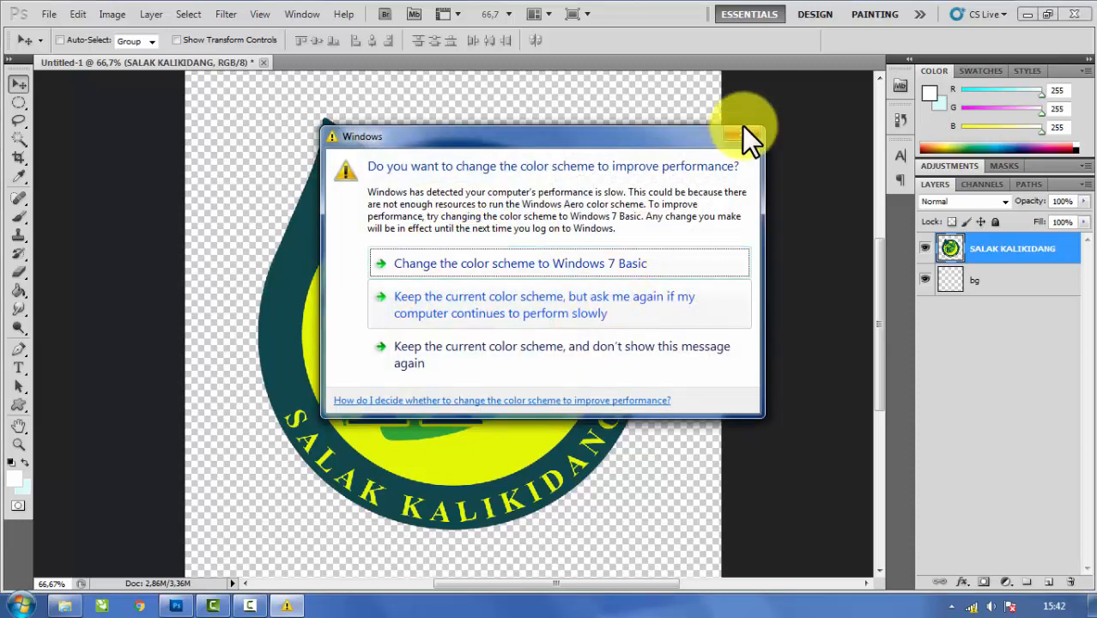
pyautogui.click(743, 133)
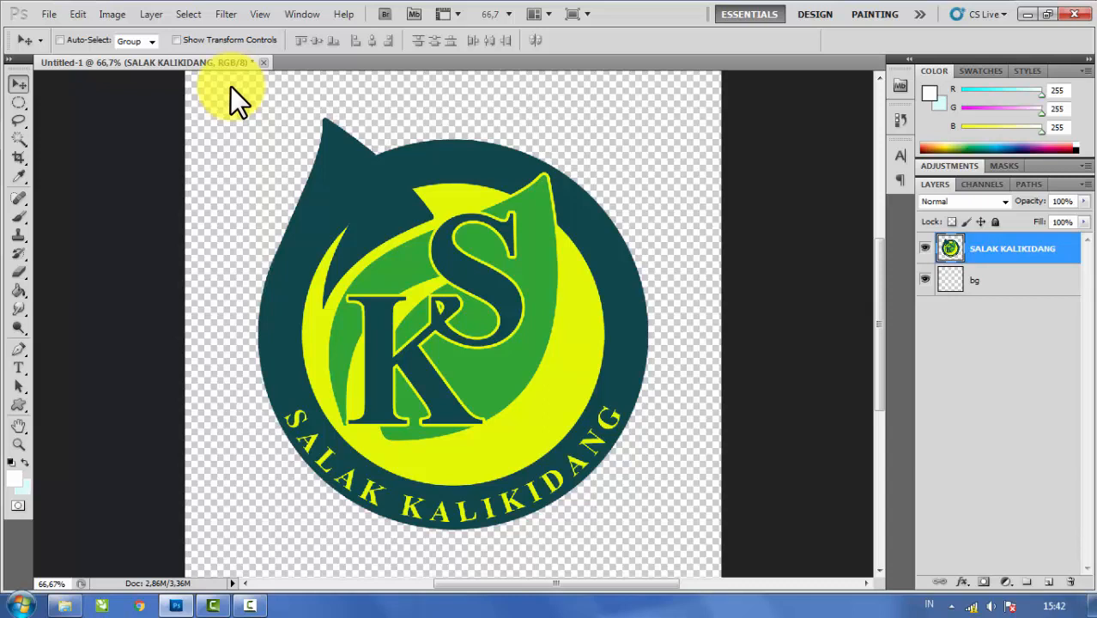
pyautogui.click(251, 605)
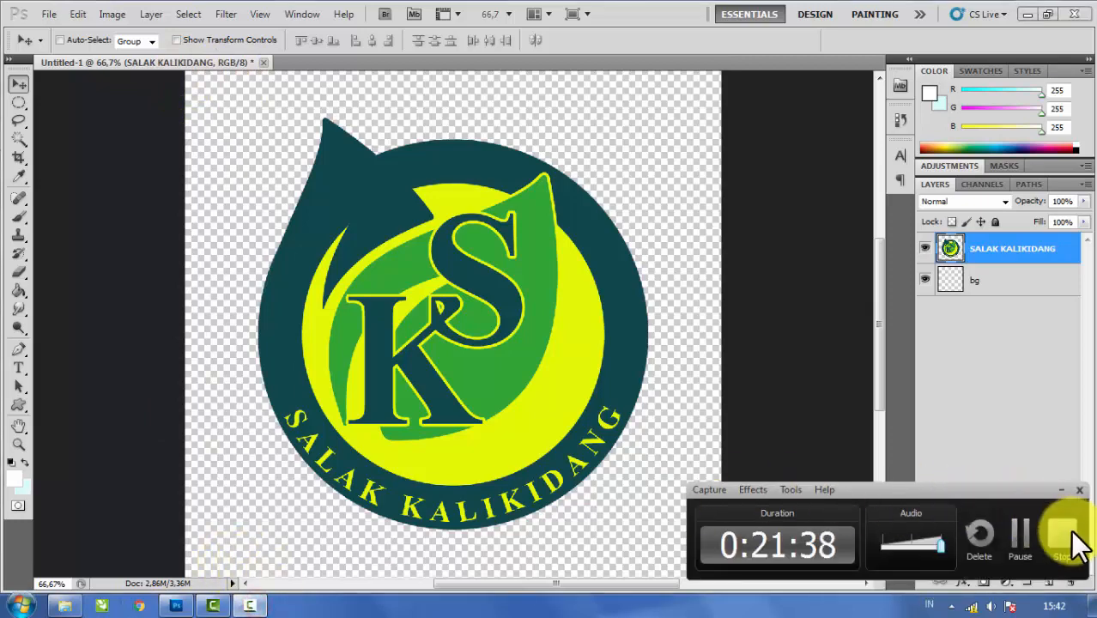
pyautogui.click(1066, 532)
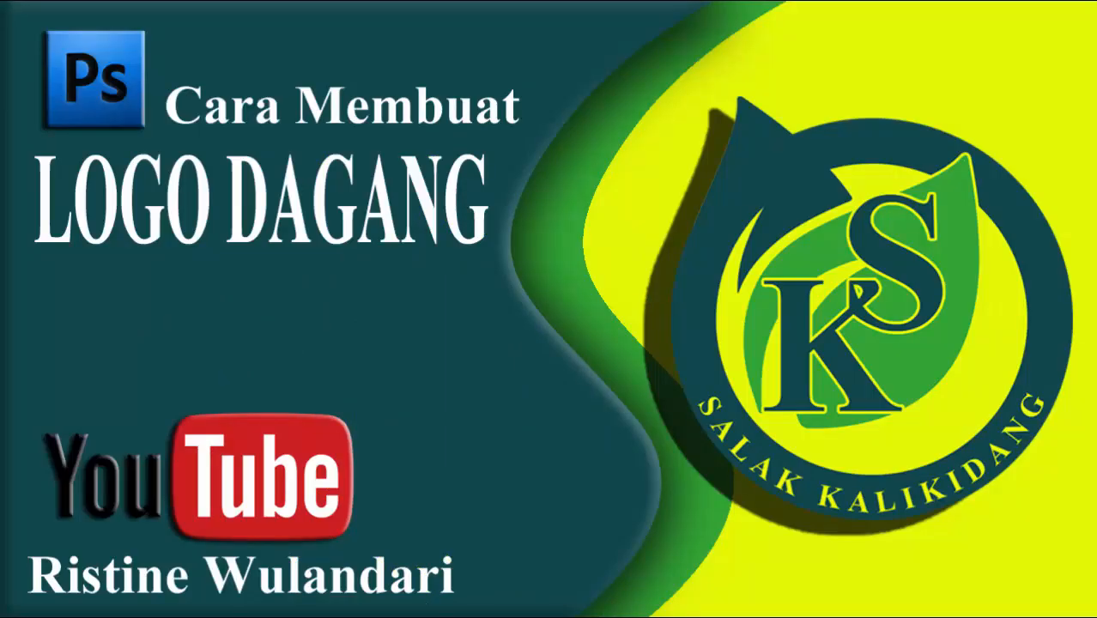